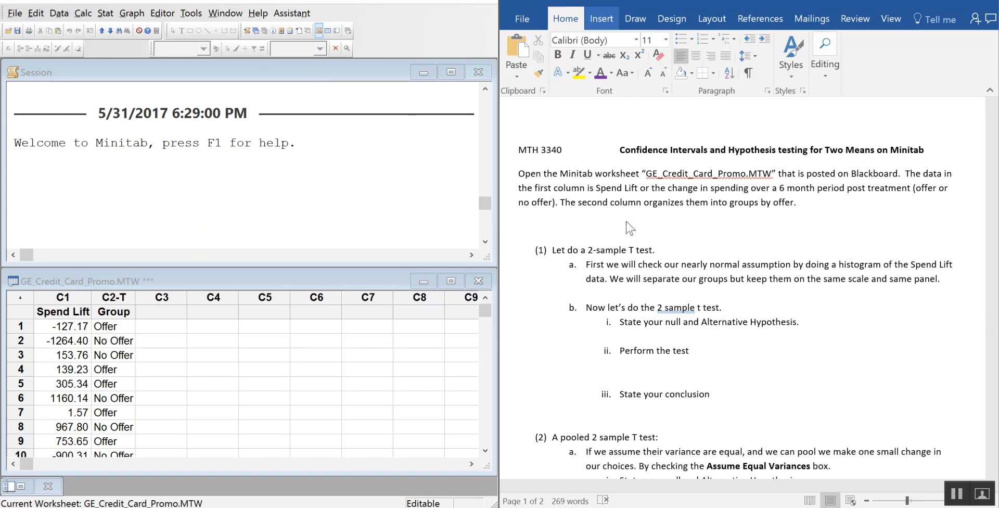
- Delete an empty line above item (1) in the worksheet document and place the cursor on the empty line under item a
click(607, 239)
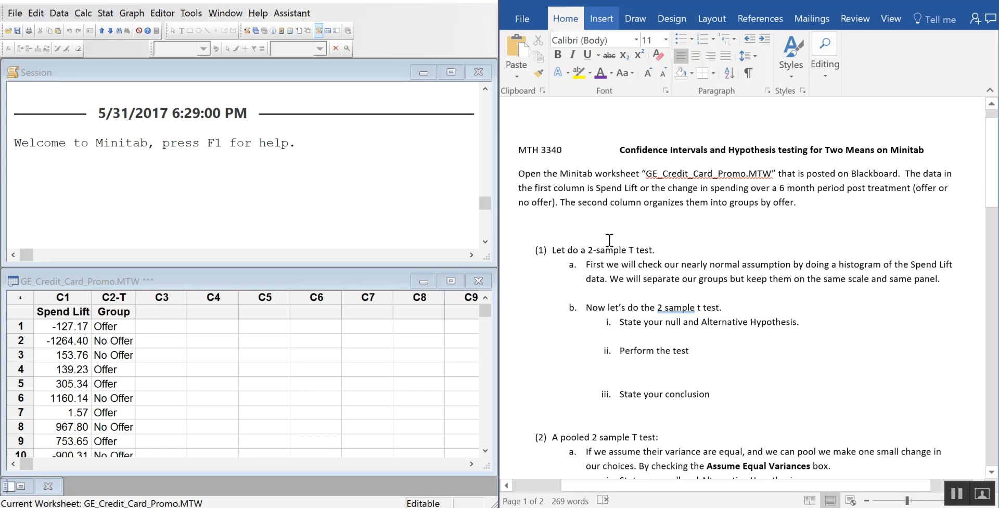
key(Delete)
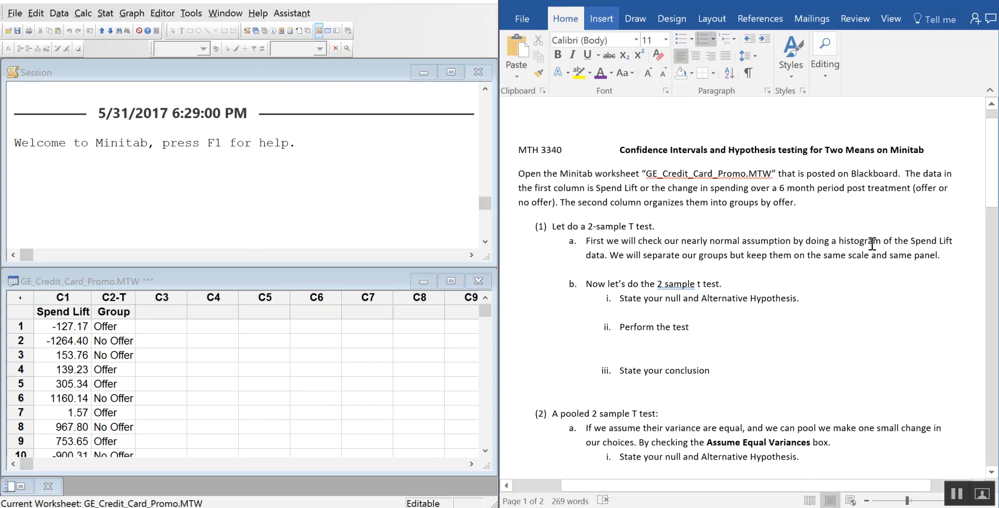
click(654, 271)
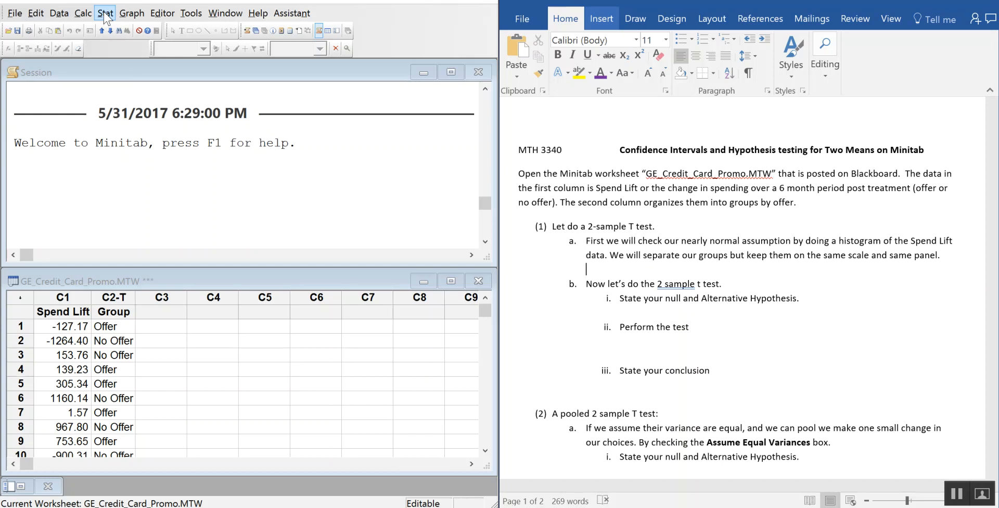
- Start a simple histogram with Spend Lift as the graph variable
click(132, 15)
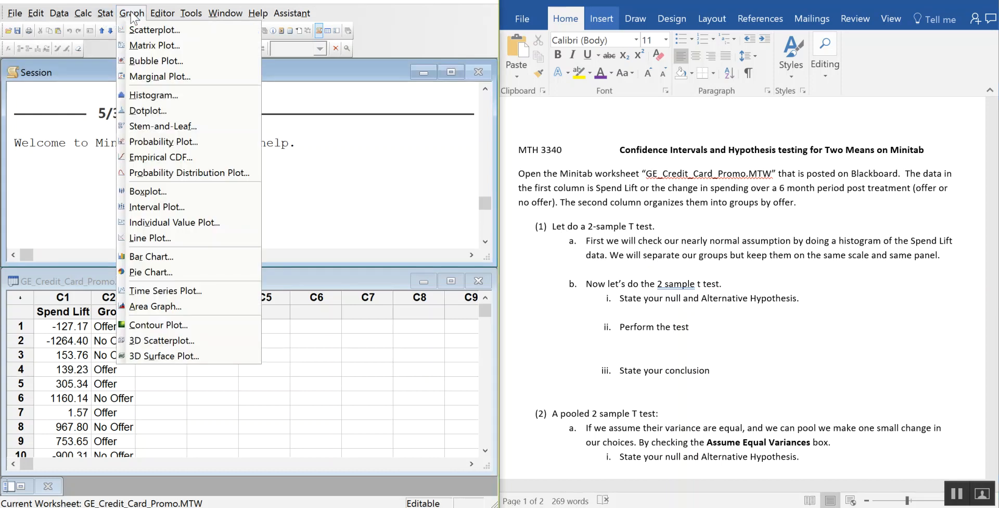
click(160, 95)
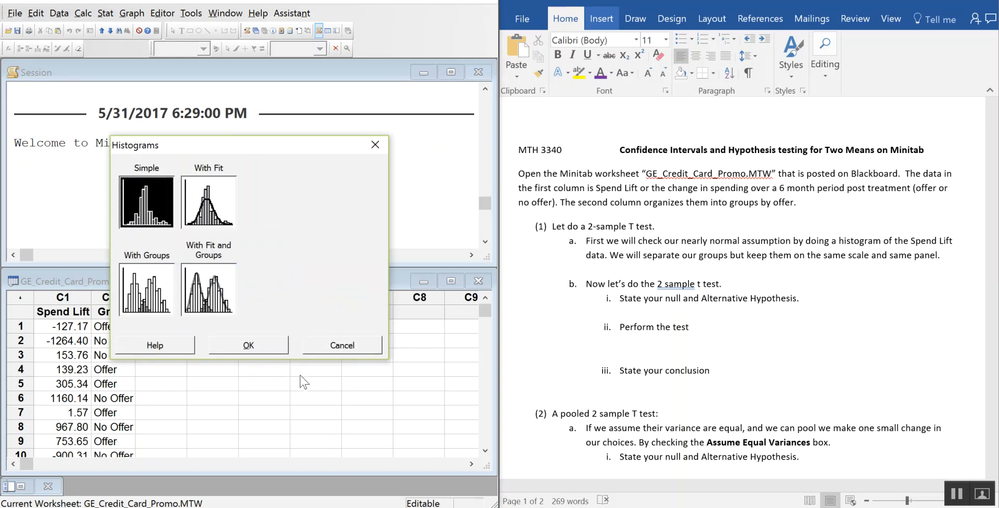
click(248, 346)
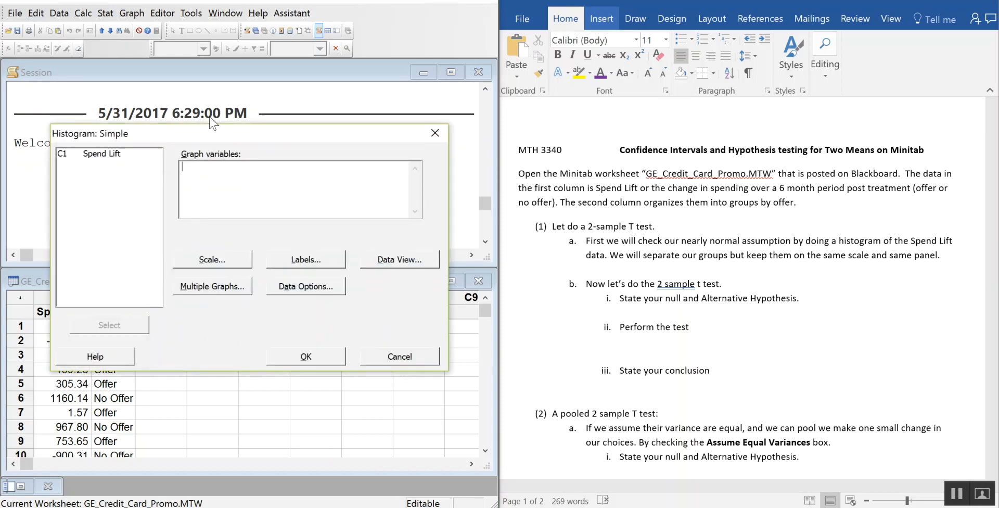
double_click(112, 155)
- Set the histogram's multiple-graph options to separate panels of the same graph with the same X scale, including same bins
click(227, 290)
drag(233, 119, 262, 63)
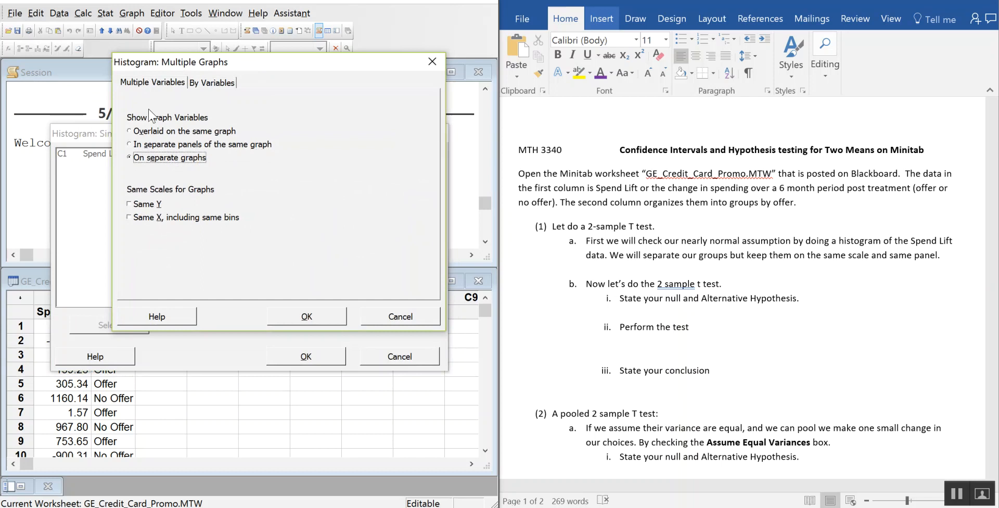
click(136, 148)
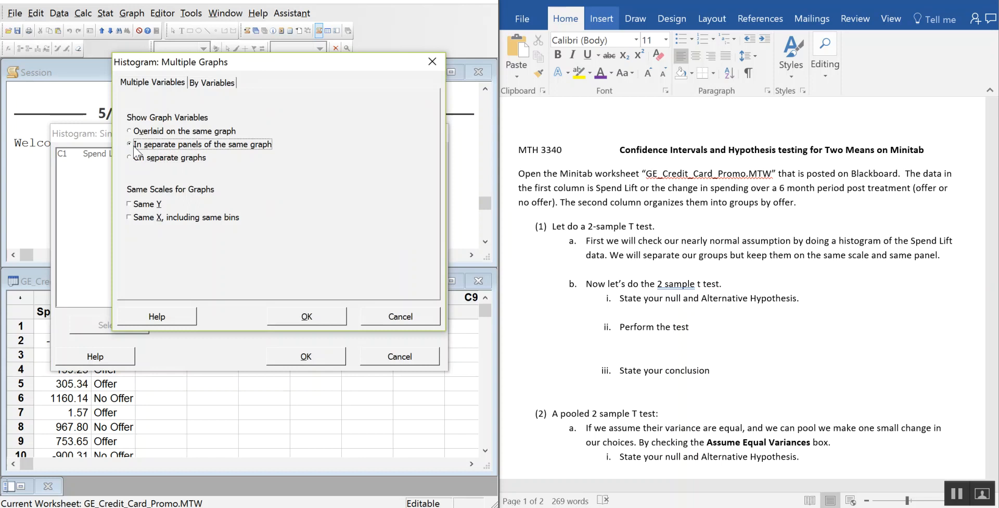
click(130, 217)
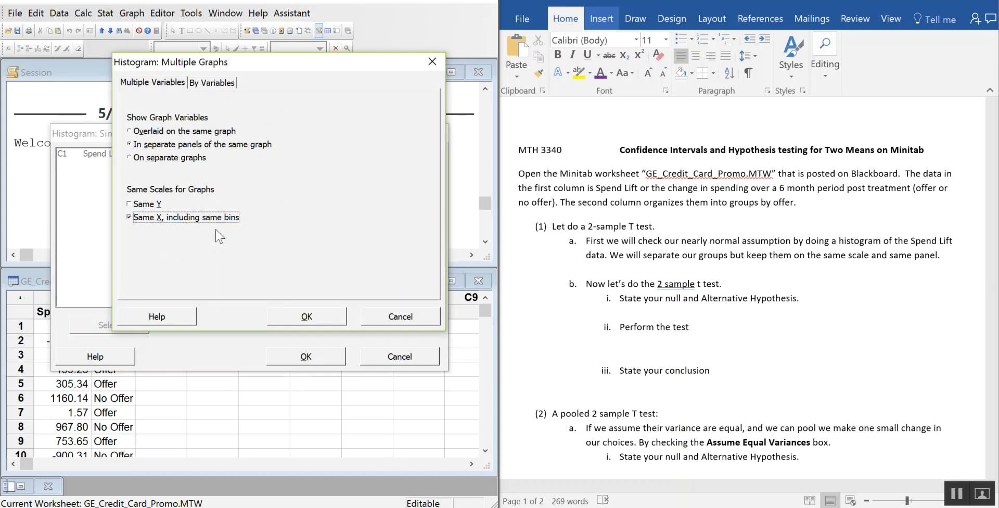
- Generate the histogram with Group as the by variable in separate panels and enlarge the graph window
click(211, 84)
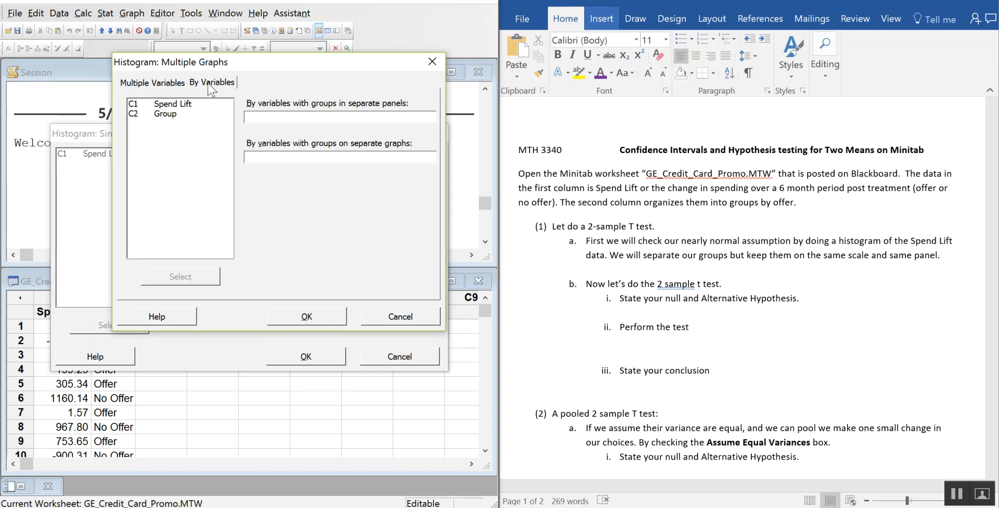
click(311, 116)
double_click(176, 115)
click(306, 317)
click(323, 355)
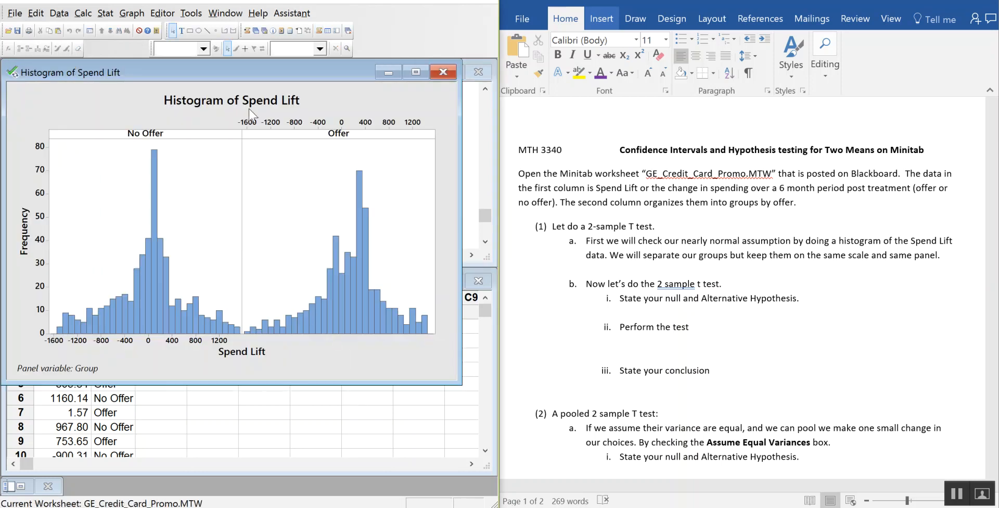
mouse_move(252, 66)
mouse_down()
mouse_move(267, 60)
mouse_move(248, 57)
mouse_up()
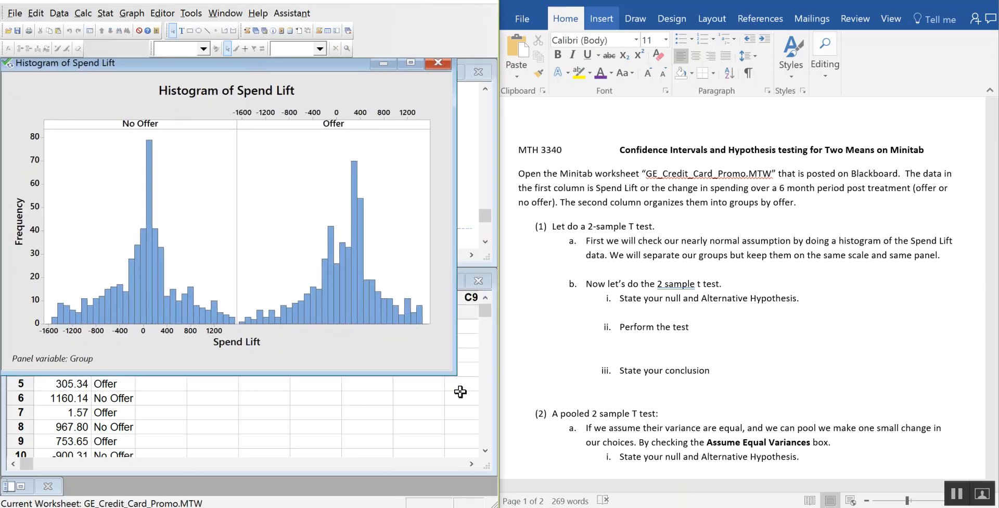
drag(452, 369, 493, 400)
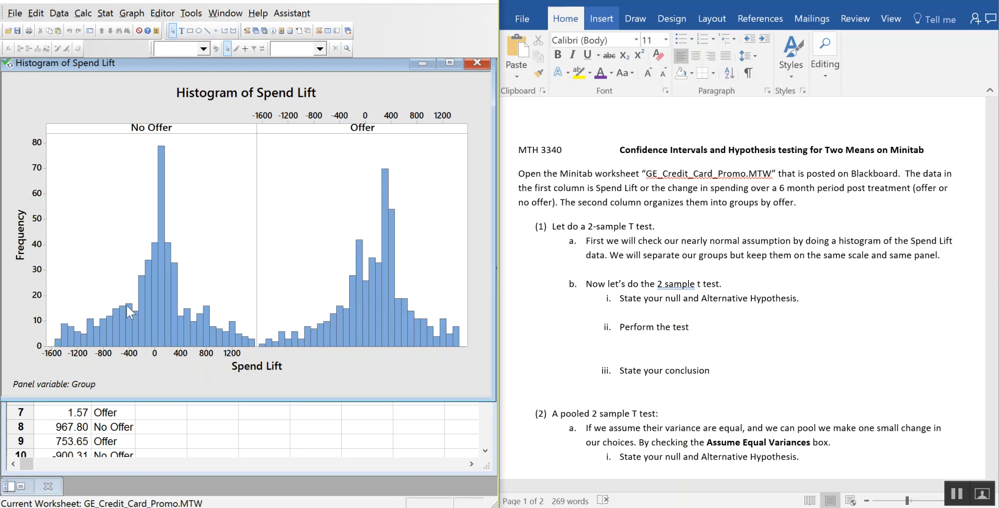
- Under item 1a, write "Both are fairly symmetric and unimodal, this is good enough to be nearly normal." in 16 pt text
click(626, 273)
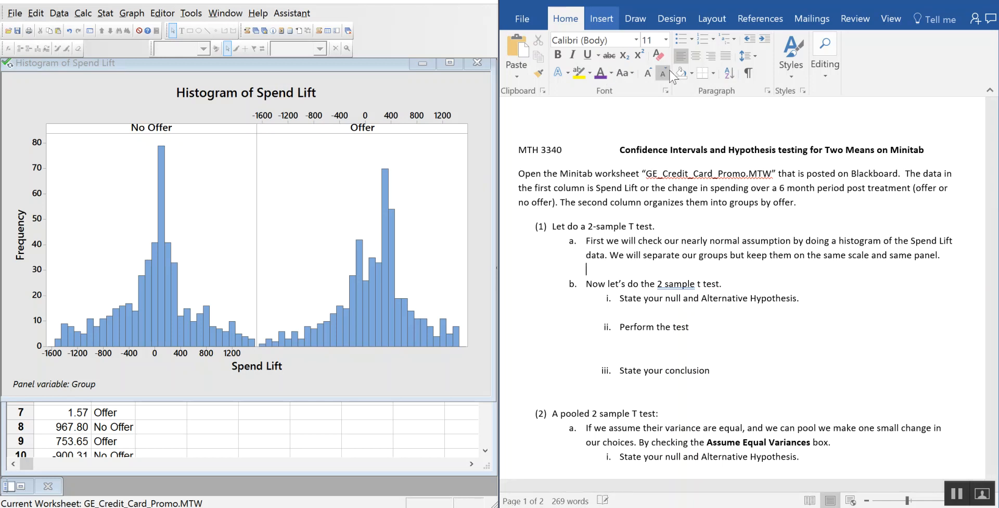
click(652, 73)
click(651, 73)
click(652, 73)
text(Bo)
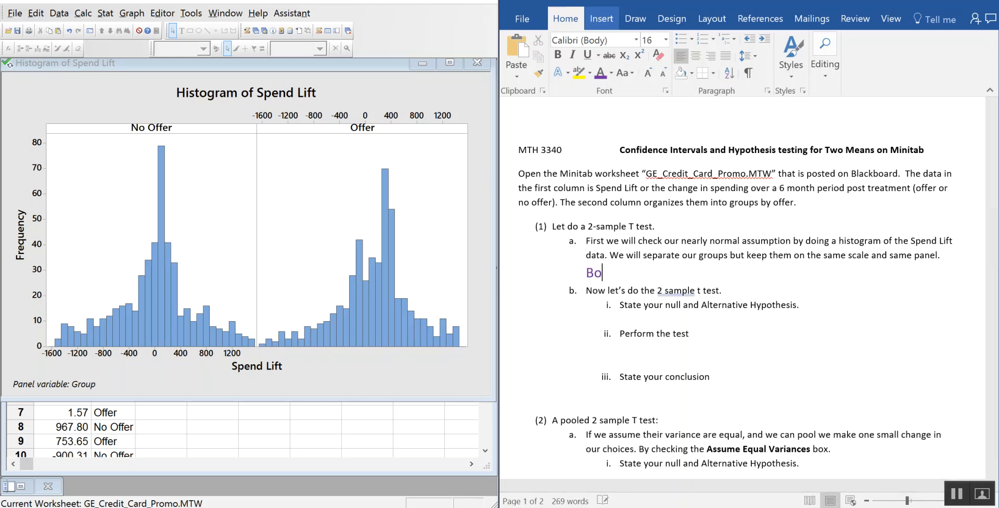
text(th are failrl)
key(BackSpace)
key(BackSpace)
key(BackSpace)
text(rly symmetric and unima)
key(BackSpace)
text(odal, this )
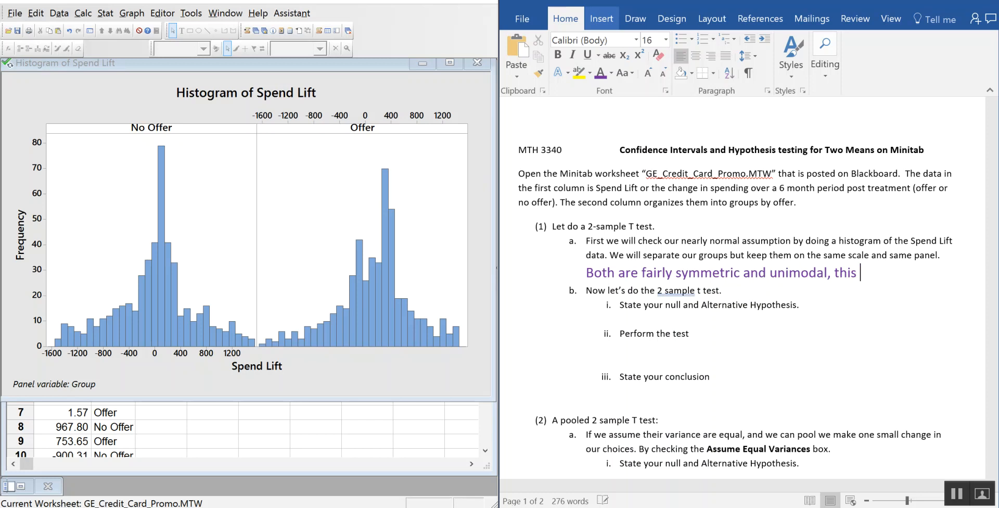
text(is)
text(good enough)
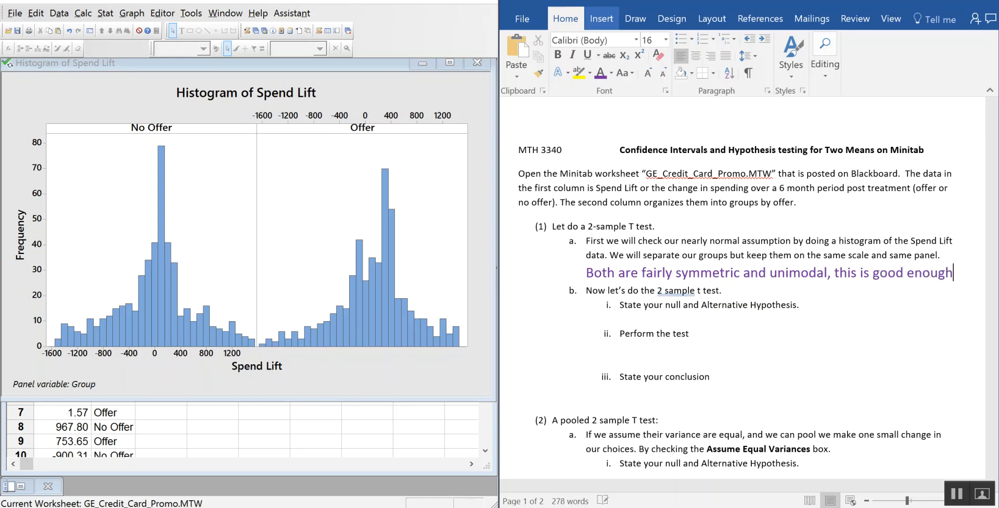
text( to be nearl)
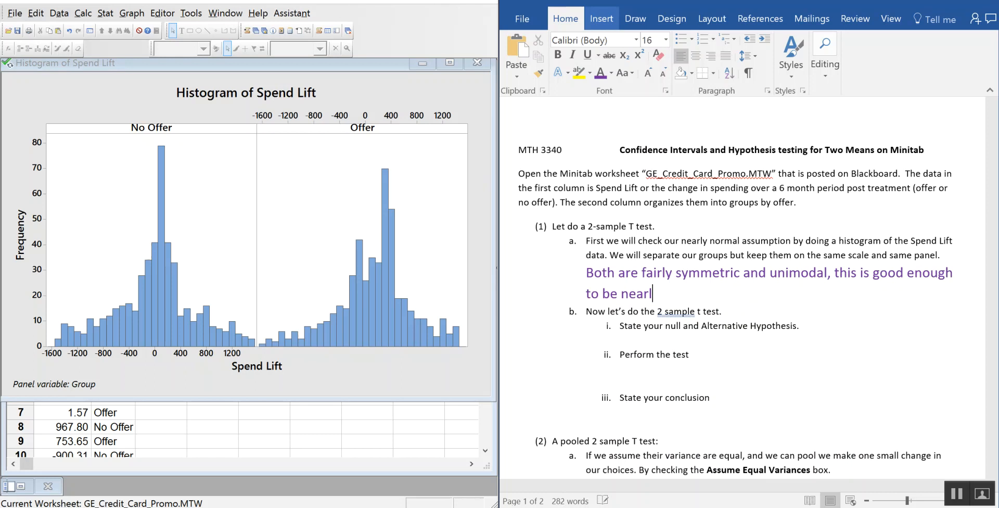
text(y normal.)
key(Return)
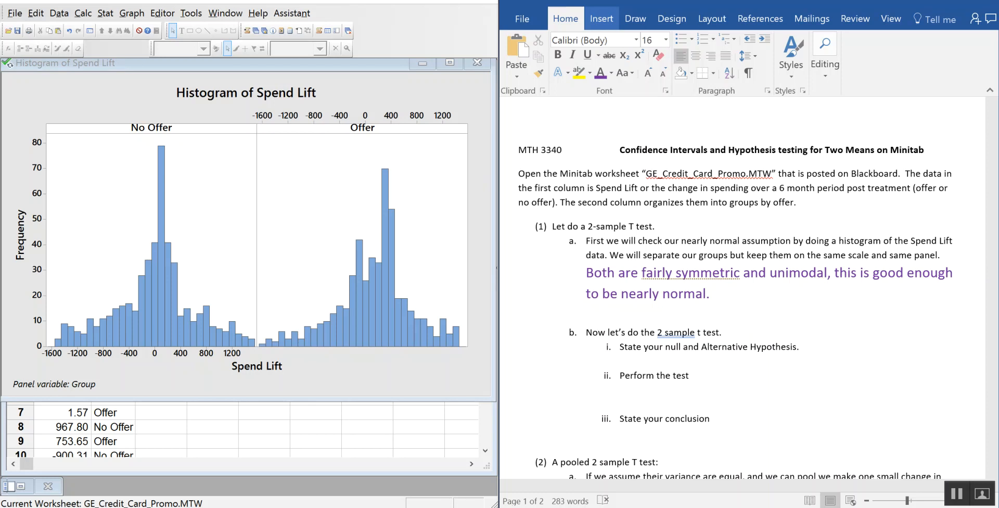
- Add the line "Note: checking independence and less 10% of the population as well." below the normality statement
text(Note: checke)
key(BackSpace)
key(BackSpace)
text(ing independence and less 10)
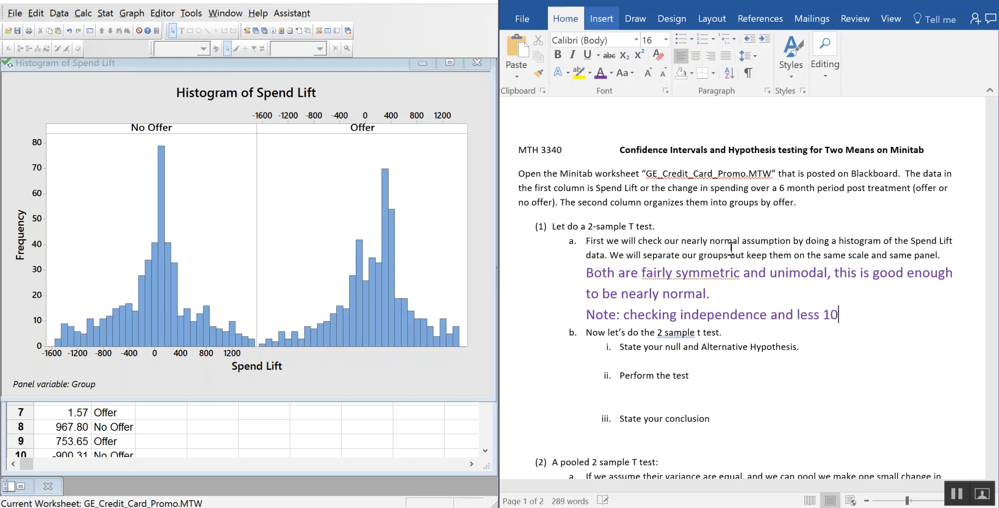
text(% of the p)
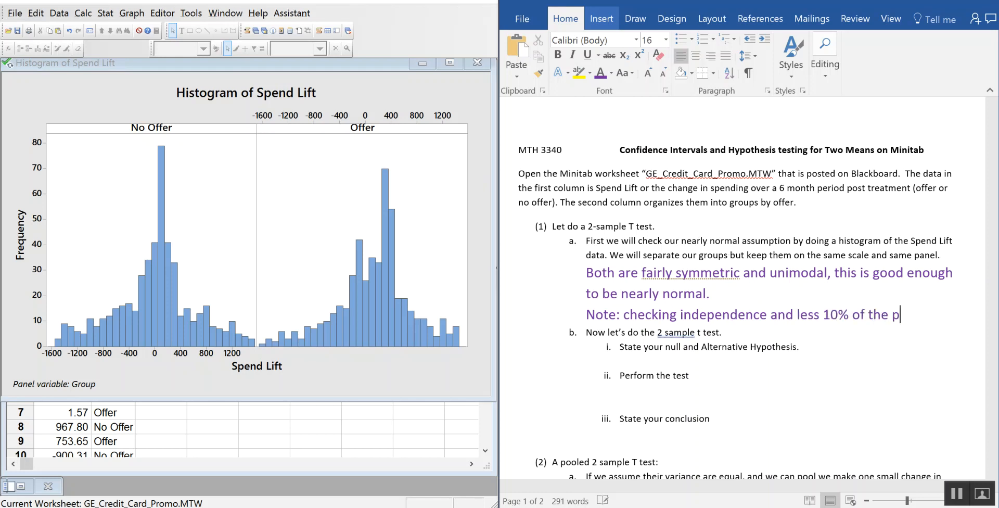
text(opulation )
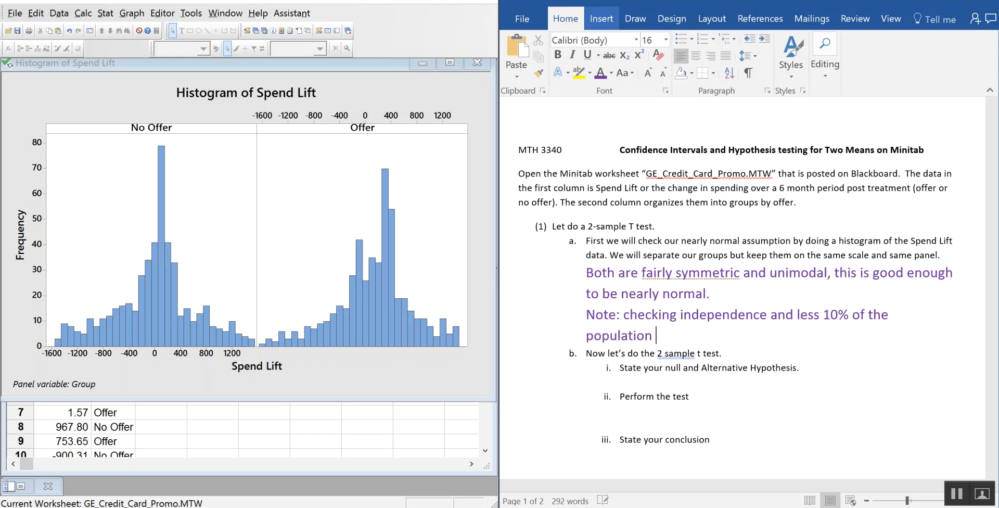
text(as well.)
scroll(757, 226, down, 3)
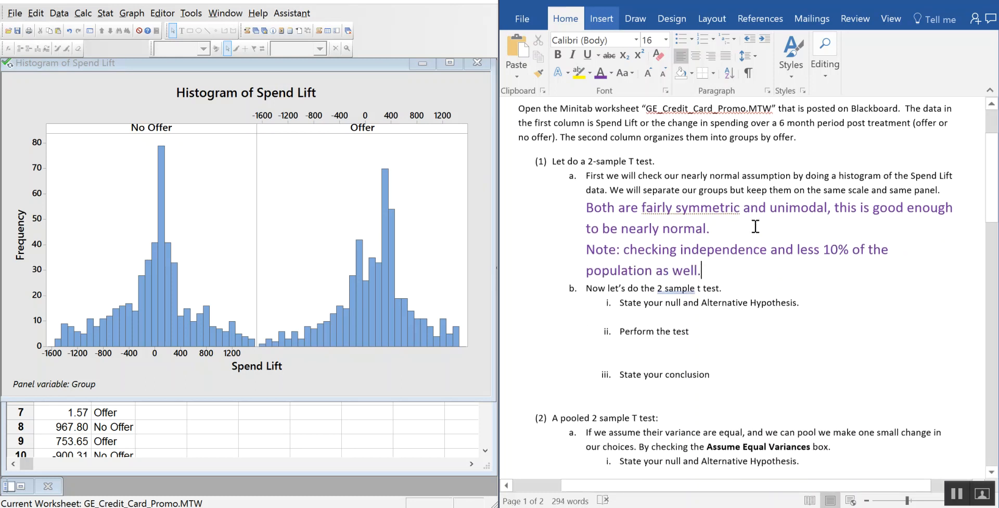
click(363, 97)
right_click(366, 95)
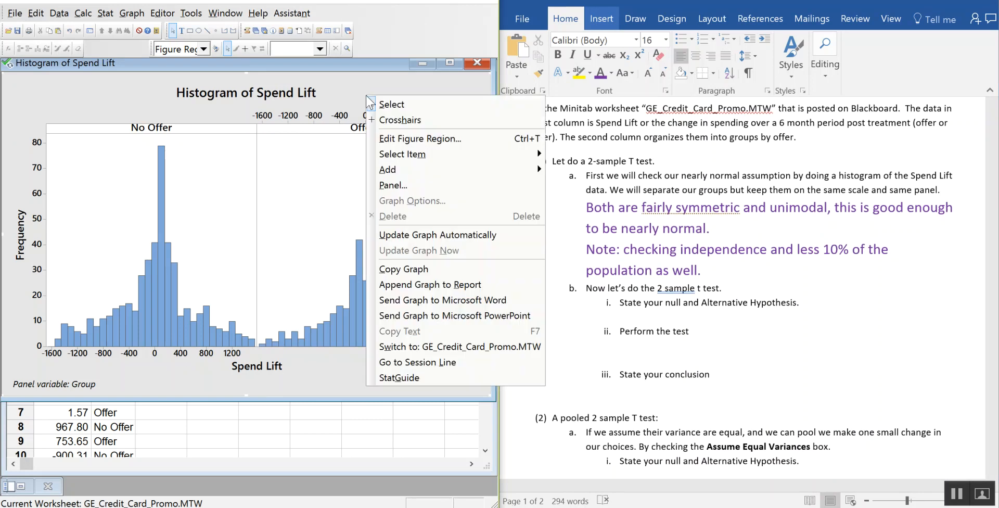
click(275, 99)
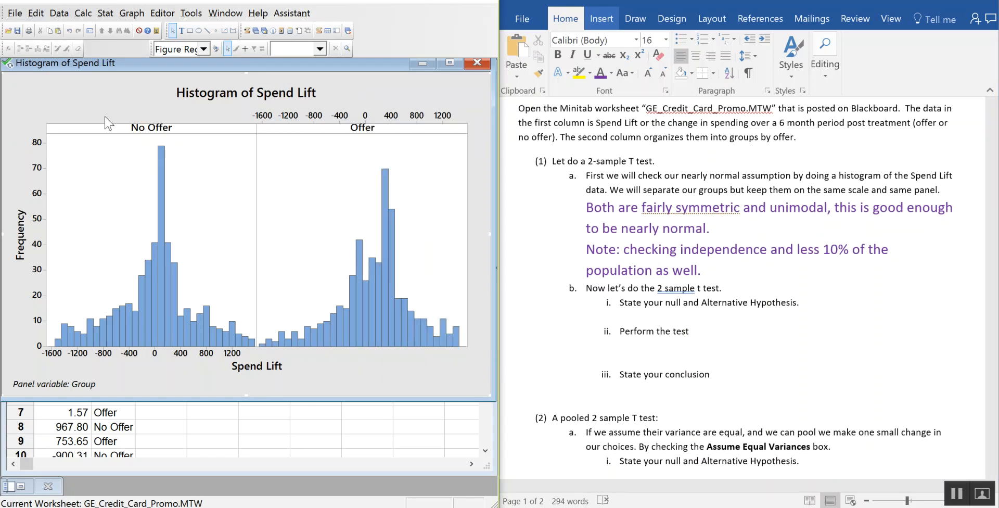
- Copy the Spend Lift histogram into the Word document below the note and add an empty line after it
right_click(17, 91)
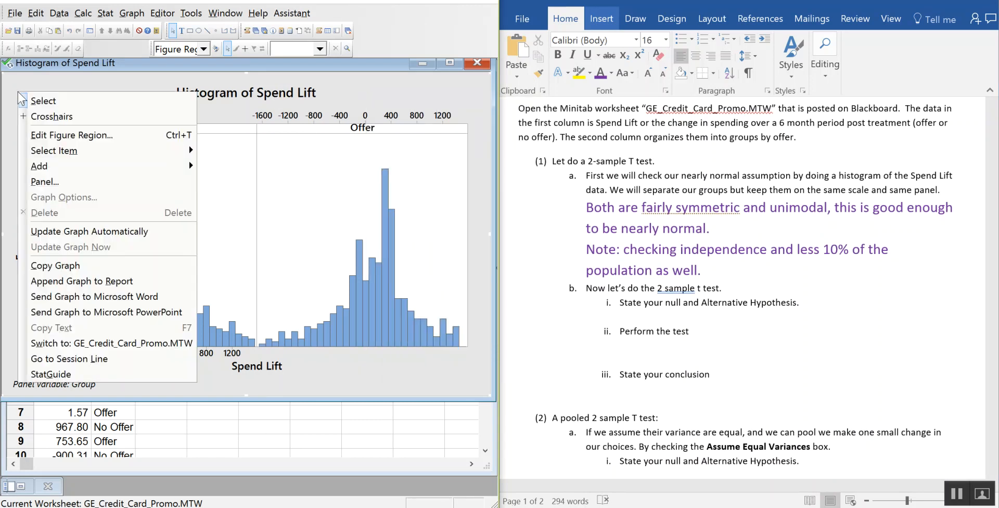
click(107, 266)
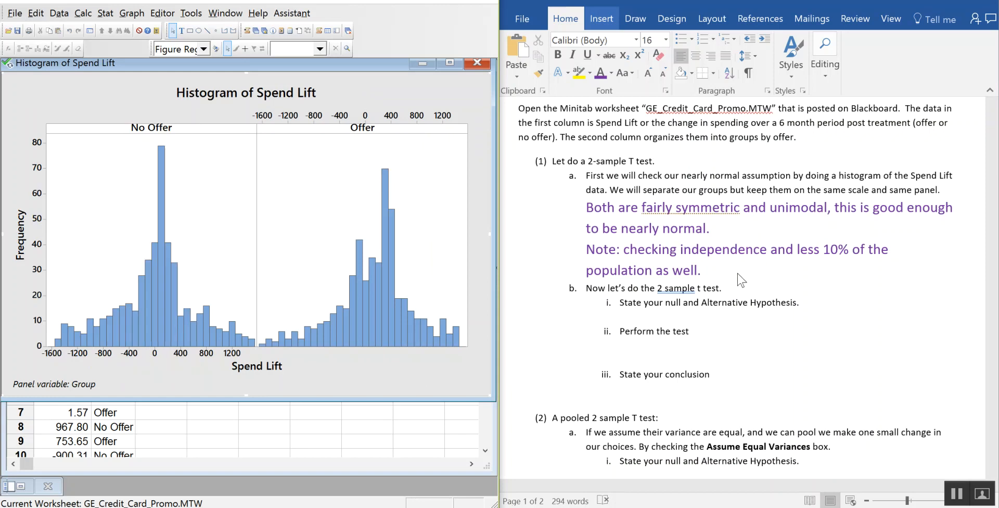
click(722, 270)
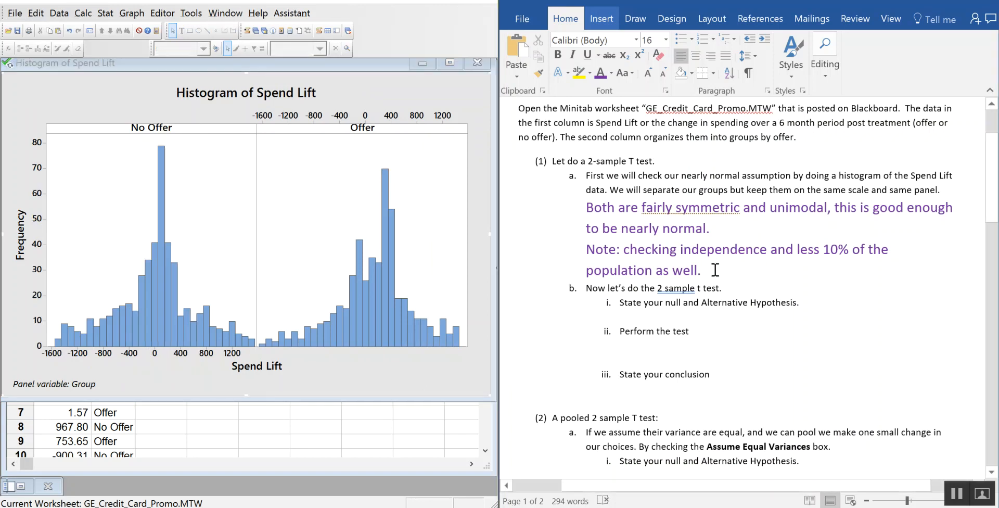
key(Return)
key(ctrl+v)
scroll(691, 481, down, 1)
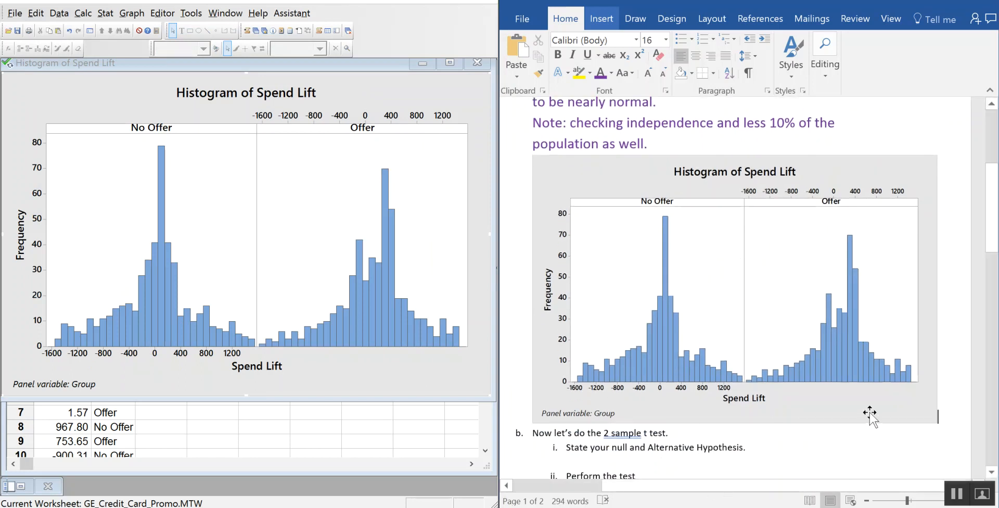
key(Return)
drag(729, 484, 708, 481)
scroll(742, 388, down, 2)
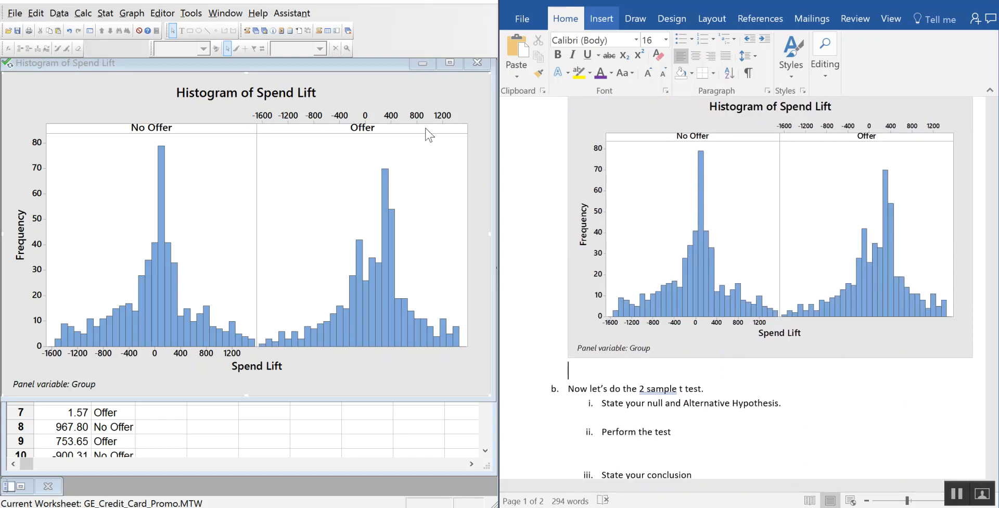
- Close the Spend Lift histogram window in Minitab without saving the graph to a separate file
click(470, 135)
click(481, 67)
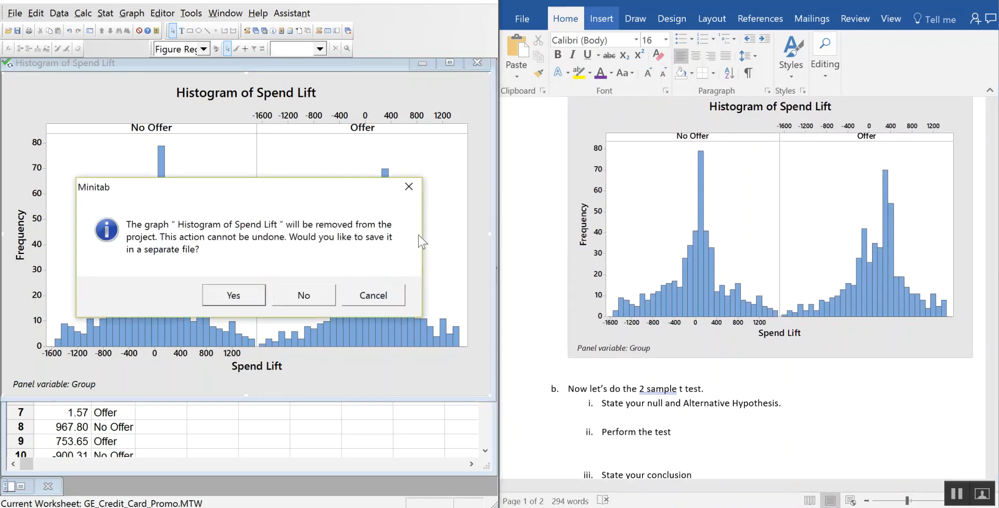
click(311, 301)
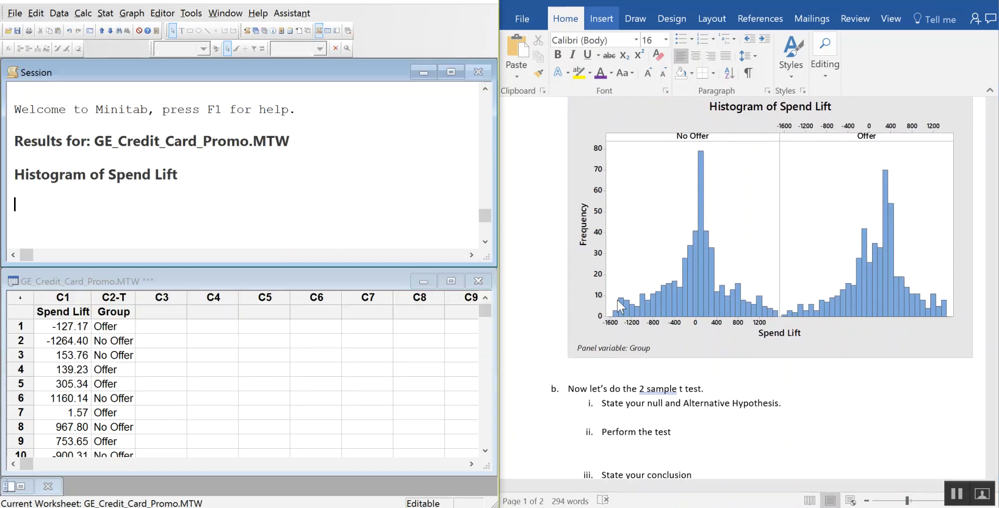
- Set up a With Groups histogram in Minitab with Spend Lift as the graph variable and Group as the categorical grouping variable
click(132, 13)
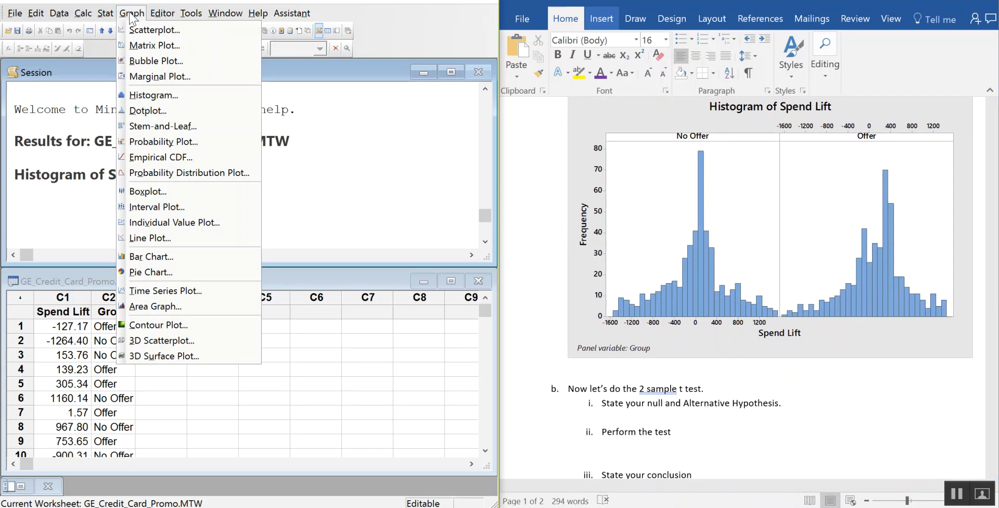
click(153, 95)
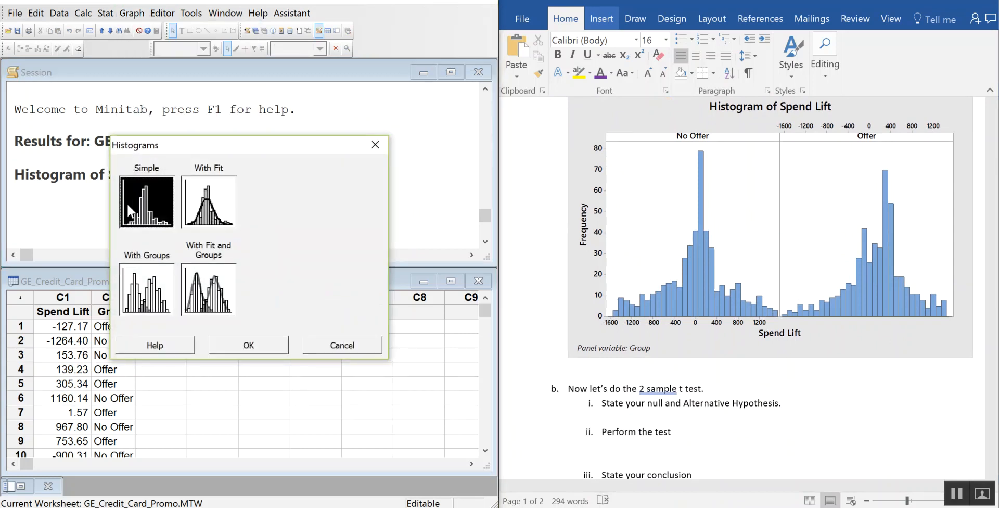
click(161, 292)
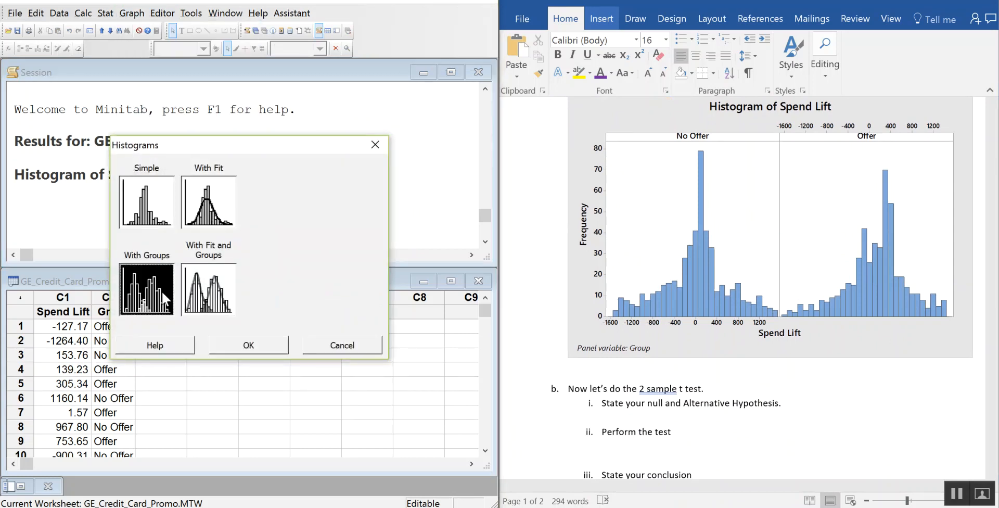
click(264, 343)
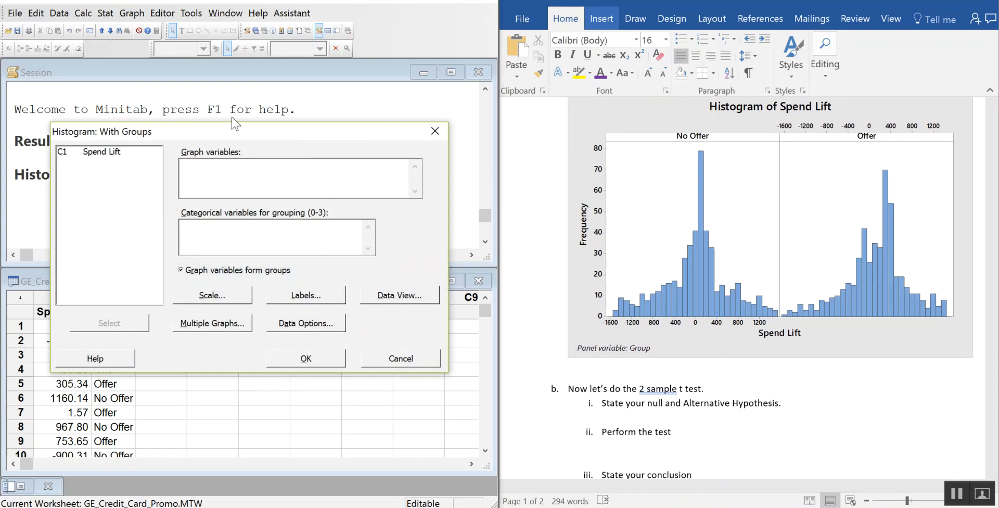
double_click(114, 152)
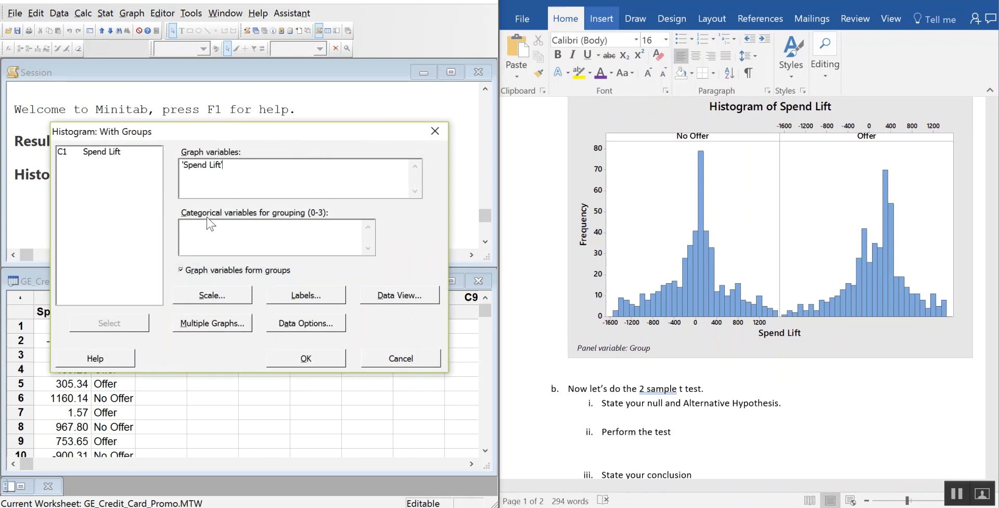
click(201, 227)
double_click(110, 162)
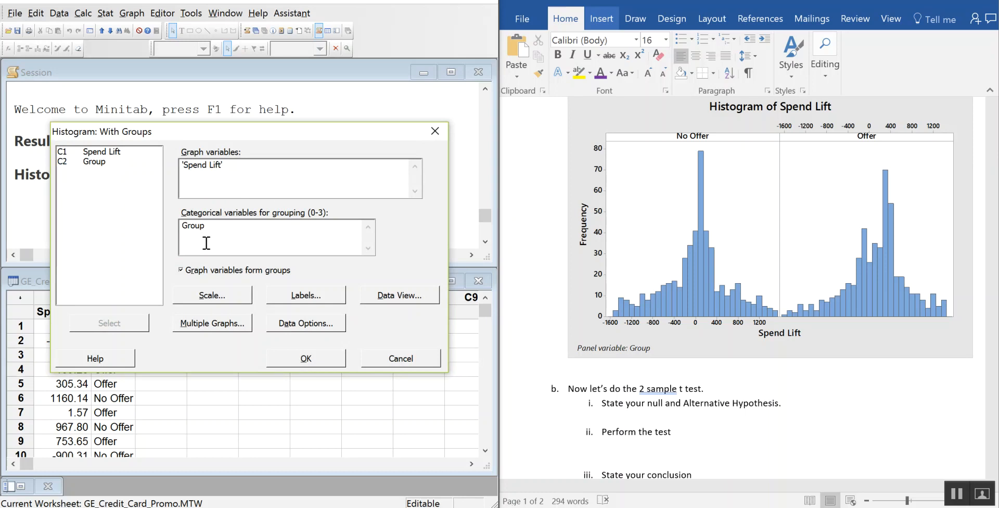
- Generate the grouped Spend Lift histogram overlaid on the same graph and minimize its window after viewing it
click(214, 324)
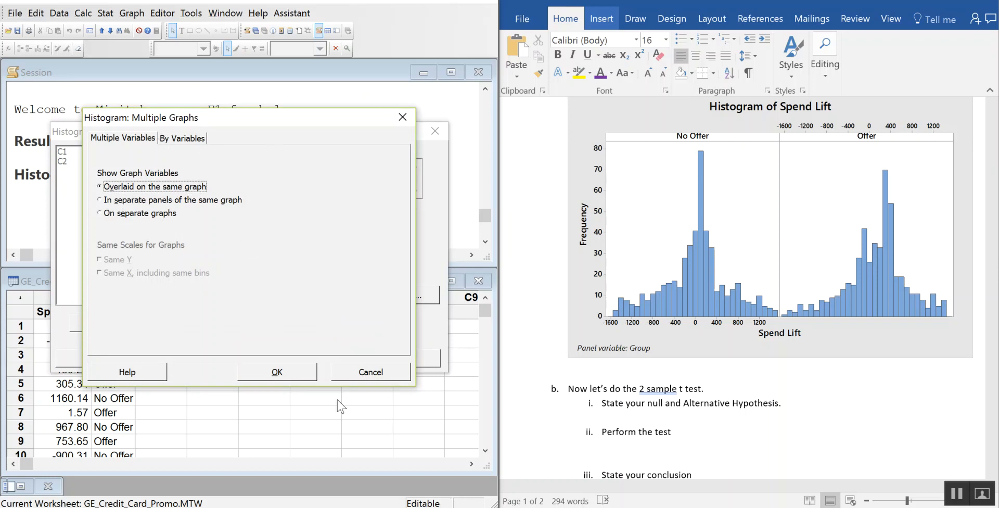
click(295, 368)
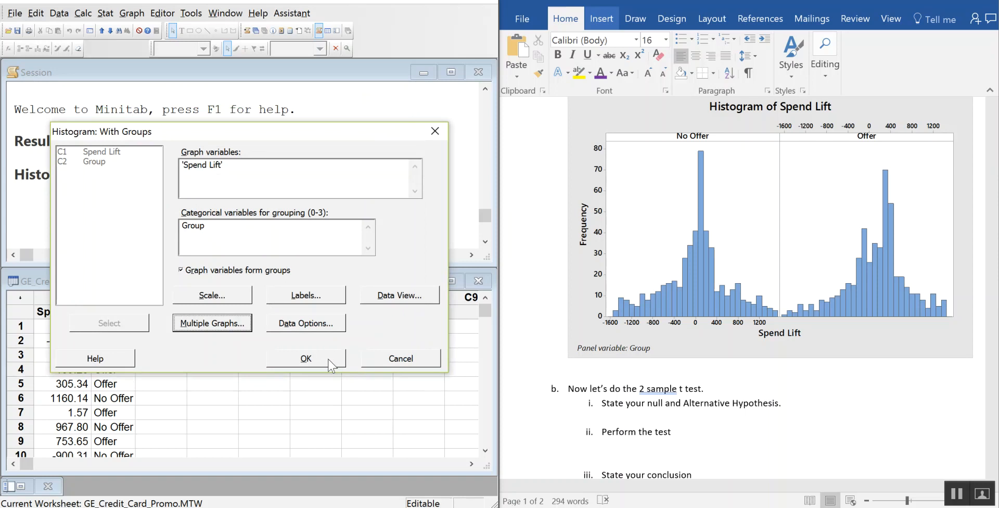
click(333, 359)
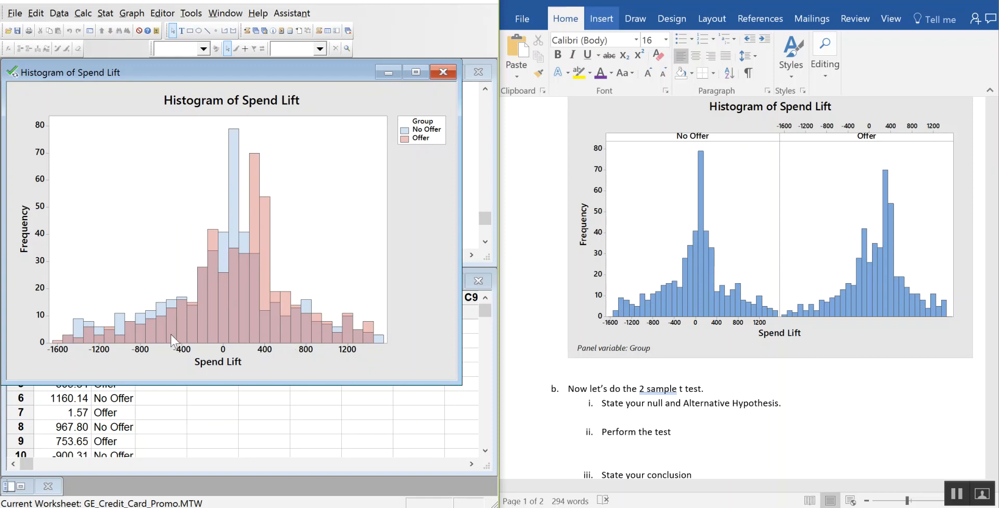
mouse_move(150, 329)
mouse_move(156, 314)
click(388, 74)
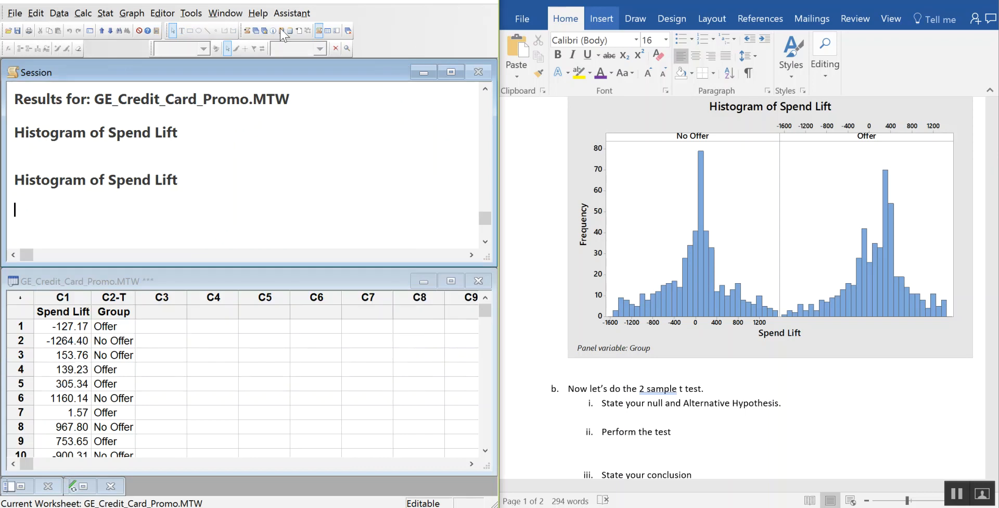
- Set up another With Groups histogram of Spend Lift in separate panels of the same graph, using the same X scale and bins
click(132, 13)
click(156, 96)
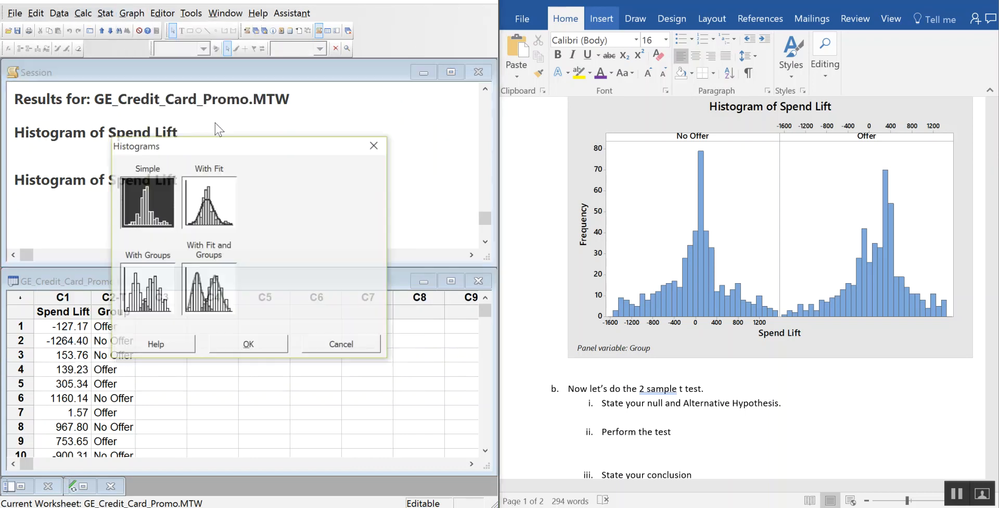
click(161, 301)
click(249, 345)
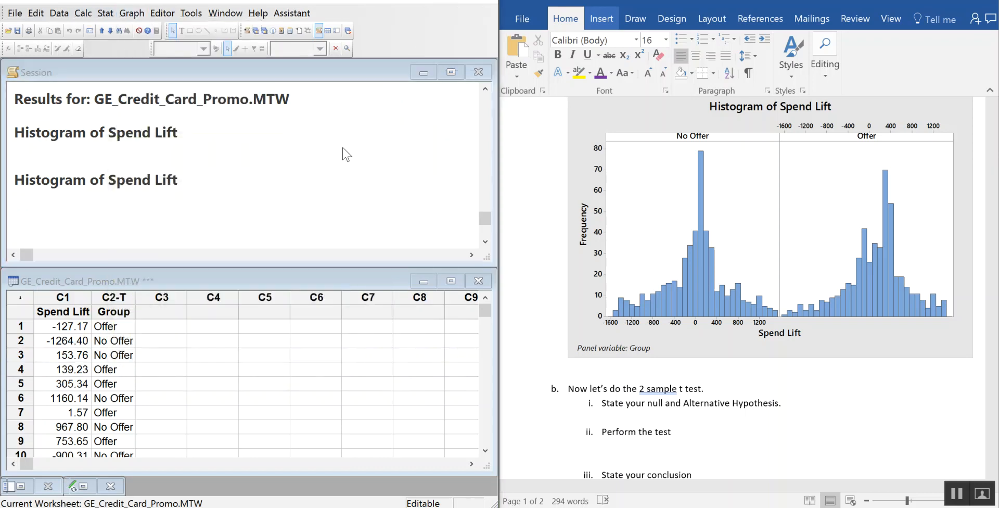
drag(266, 133, 250, 101)
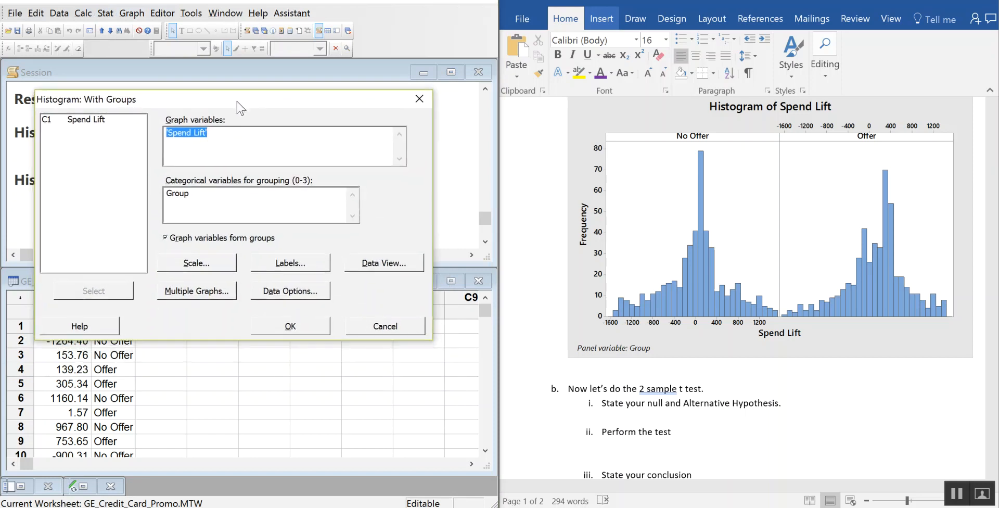
click(212, 293)
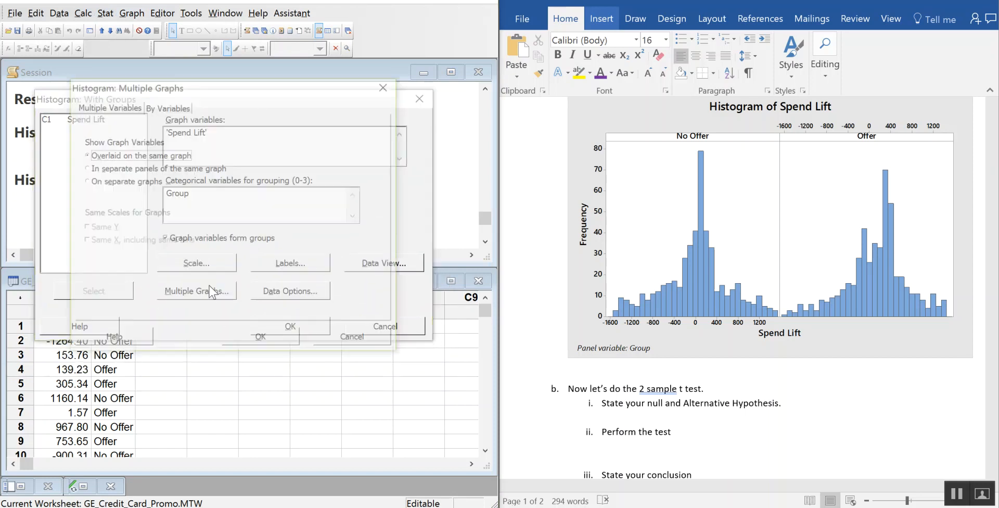
click(90, 168)
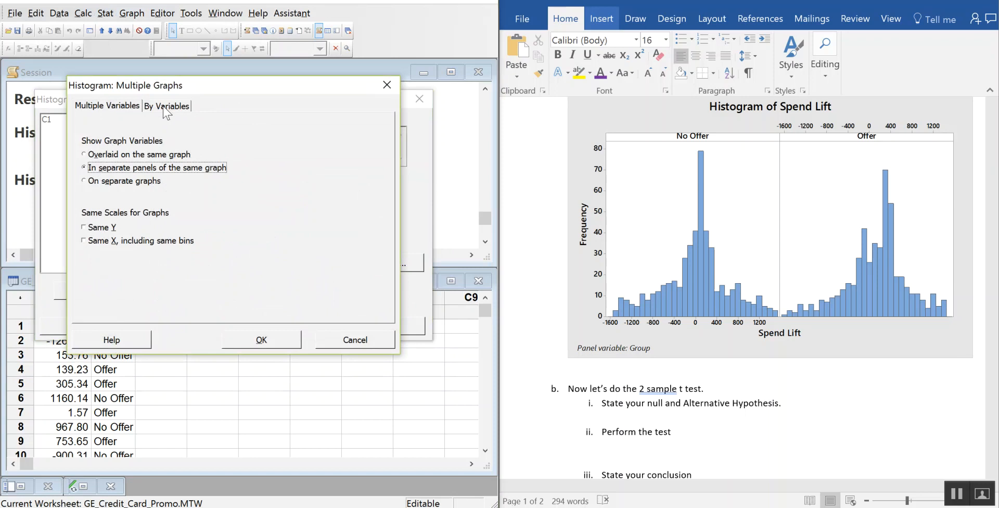
click(85, 241)
- Assign Group as the by variable for separate panels, generate the histogram and minimize its window
click(179, 109)
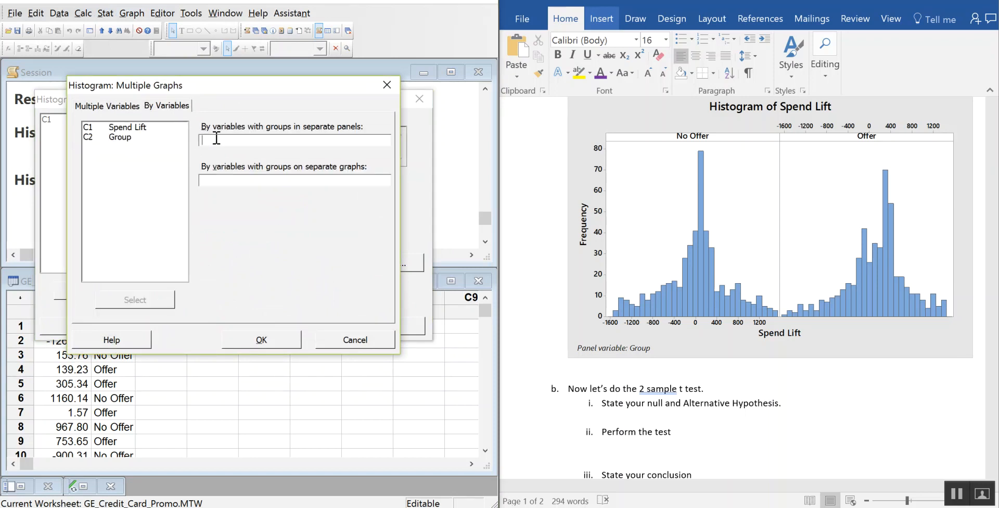
double_click(107, 136)
click(277, 345)
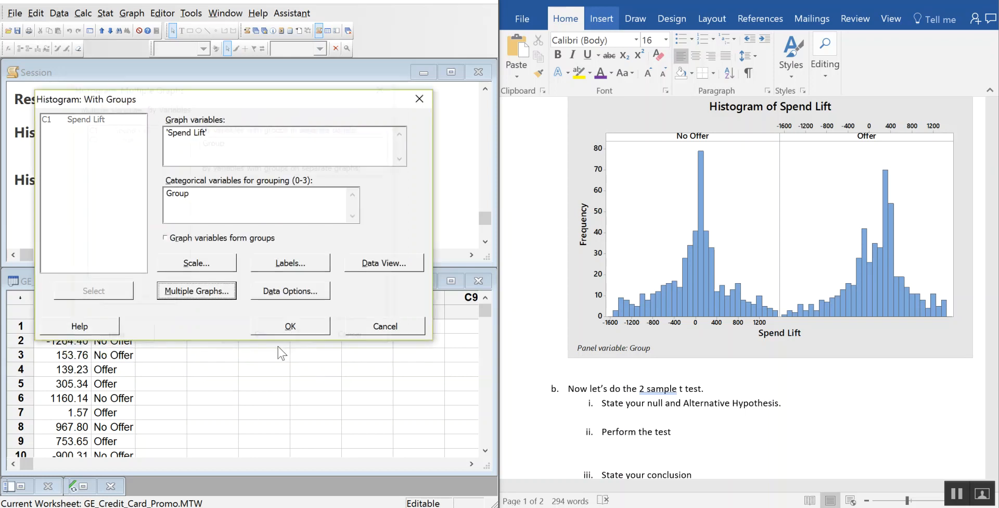
click(296, 331)
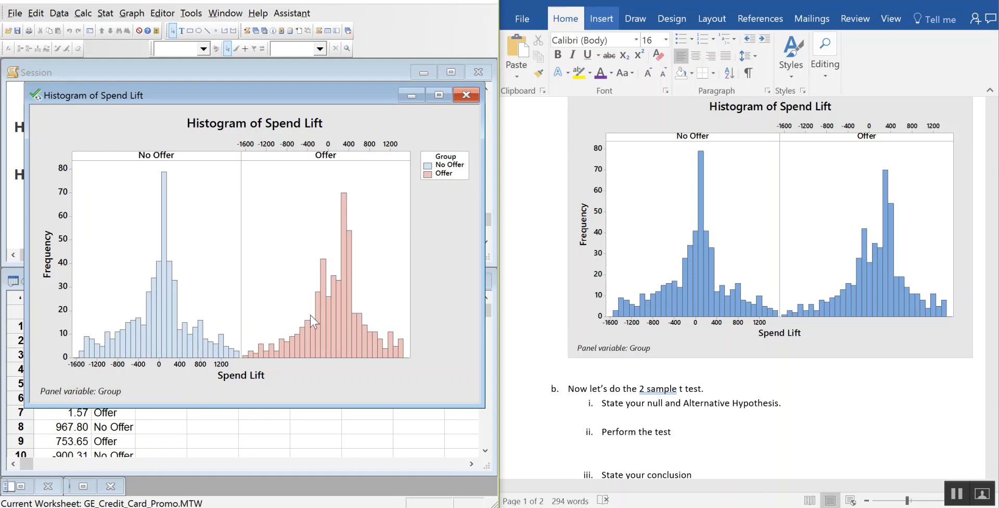
click(411, 96)
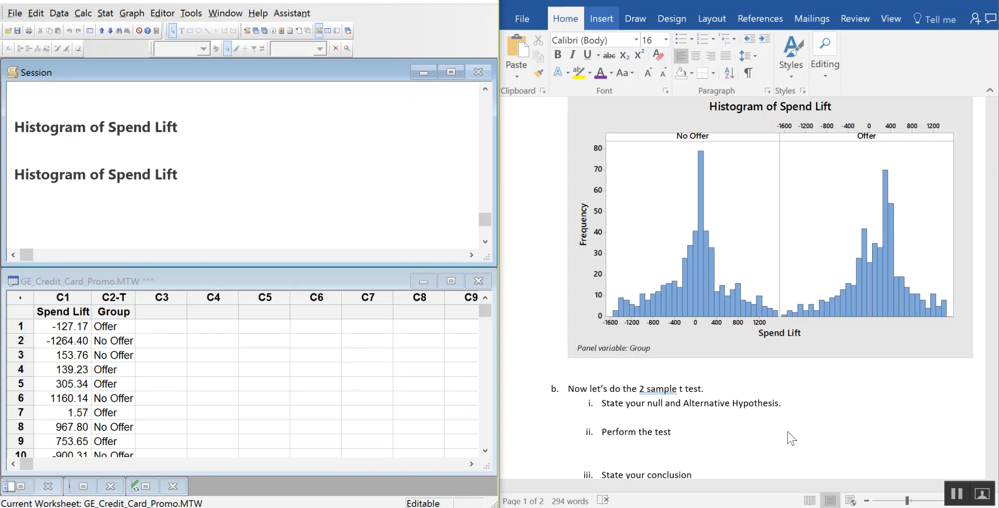
- In the Word document, add "Ho:" in purple 18 pt text under item b.i about the null and alternative hypotheses
click(769, 435)
scroll(775, 411, down, 5)
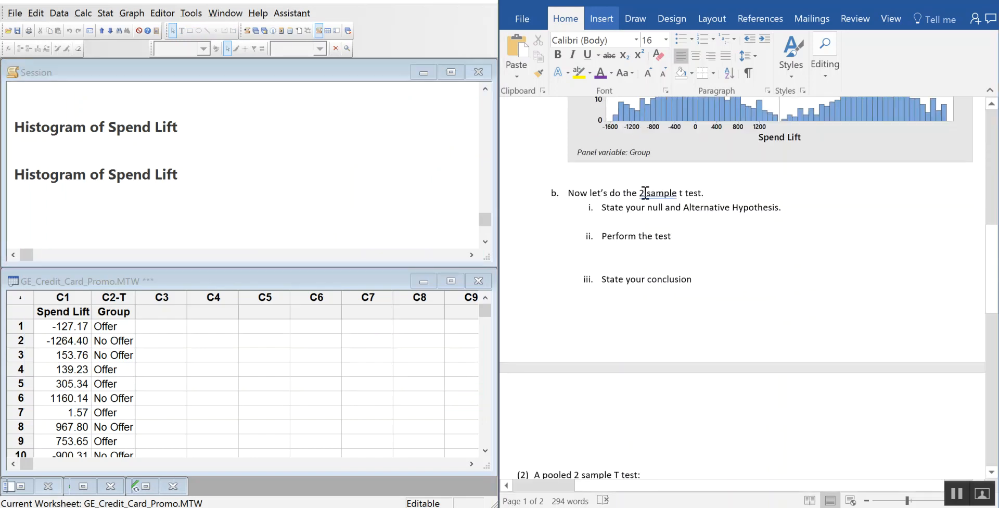
click(626, 218)
text(Ho)
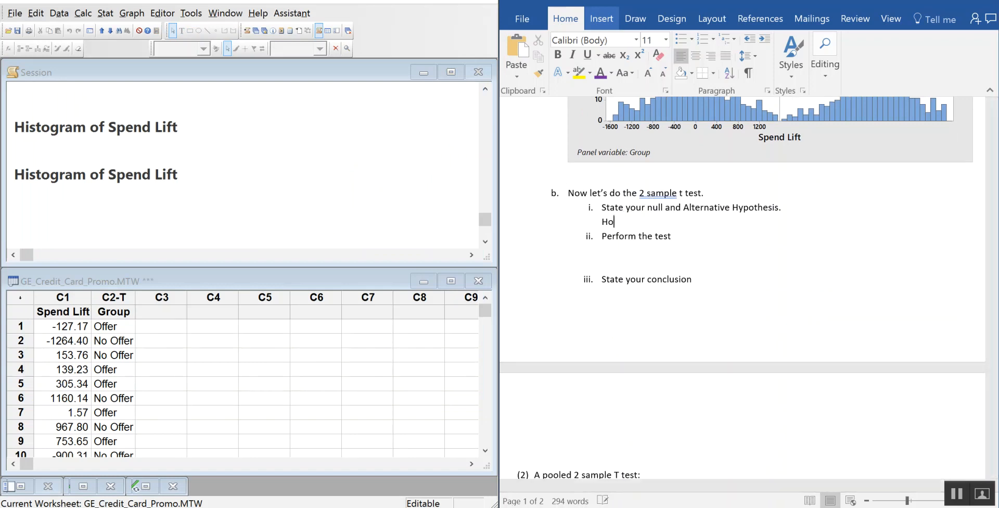
text(:)
key(shift+Home)
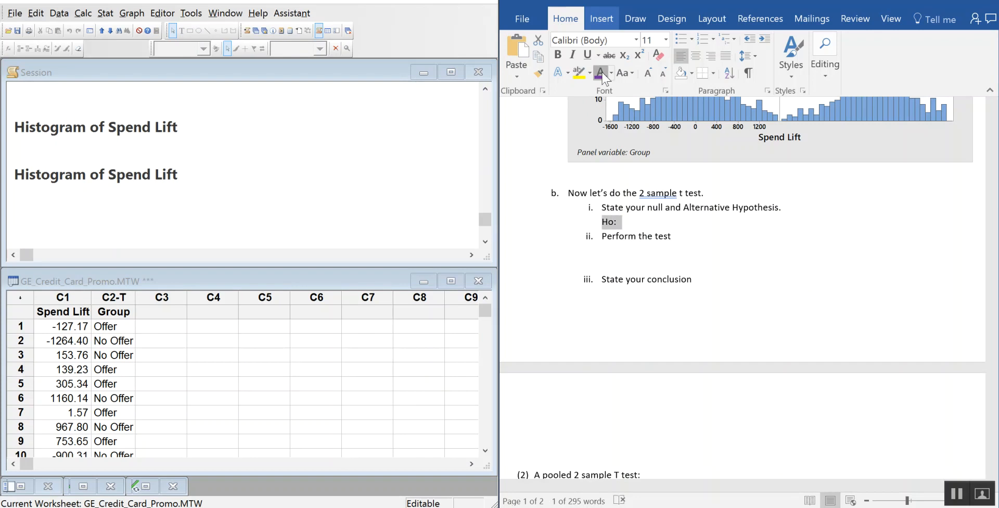
click(648, 74)
click(649, 73)
click(649, 73)
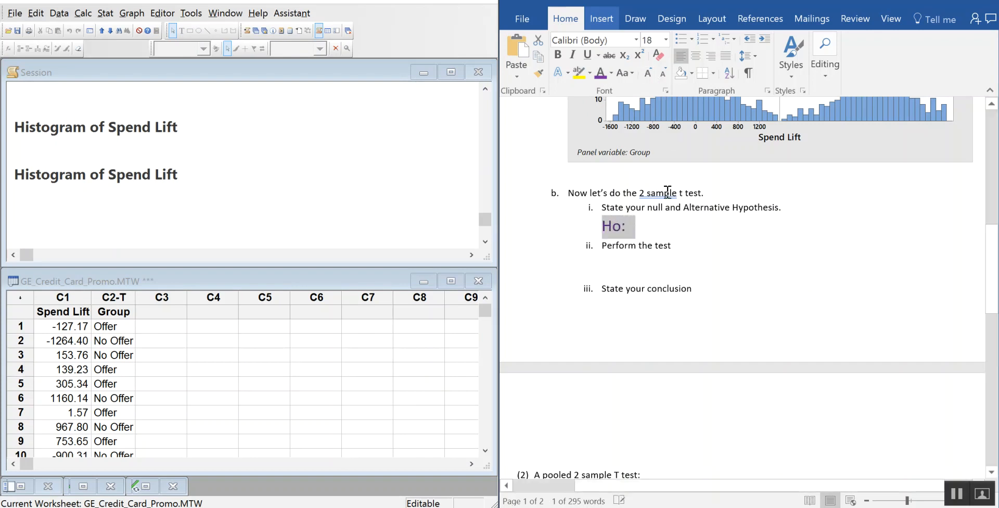
click(654, 226)
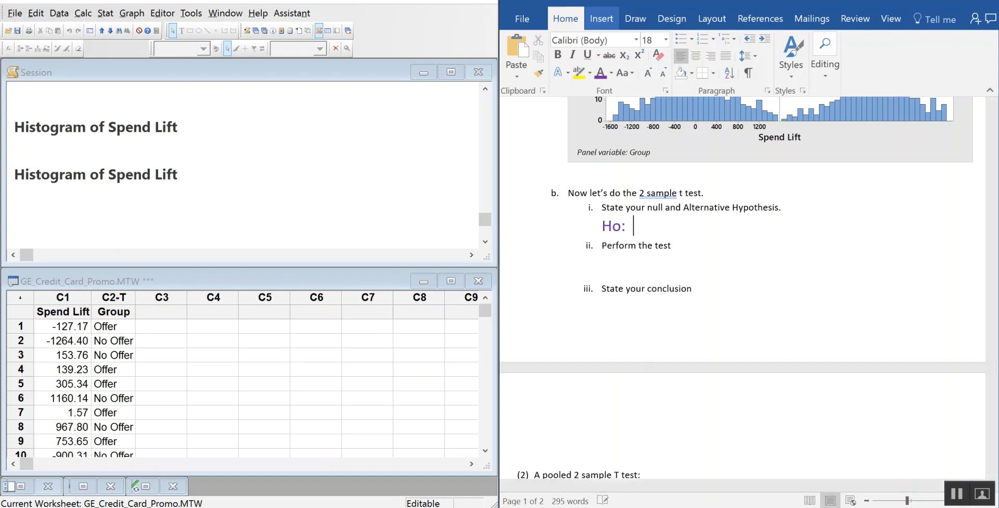
- Complete the null hypothesis line after "Ho:" with "mean_offer=mean_no offer"
text(μ)
text(er)
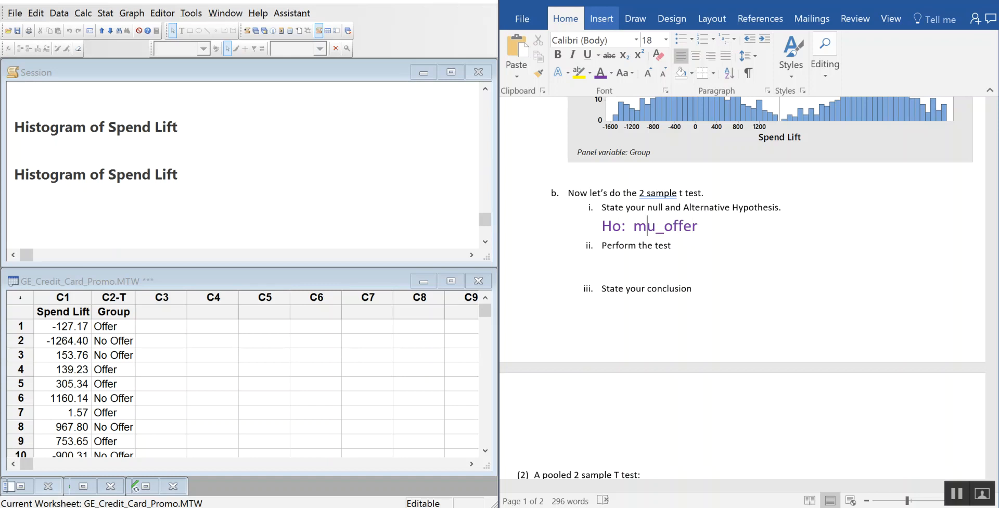
key(BackSpace)
text(ean)
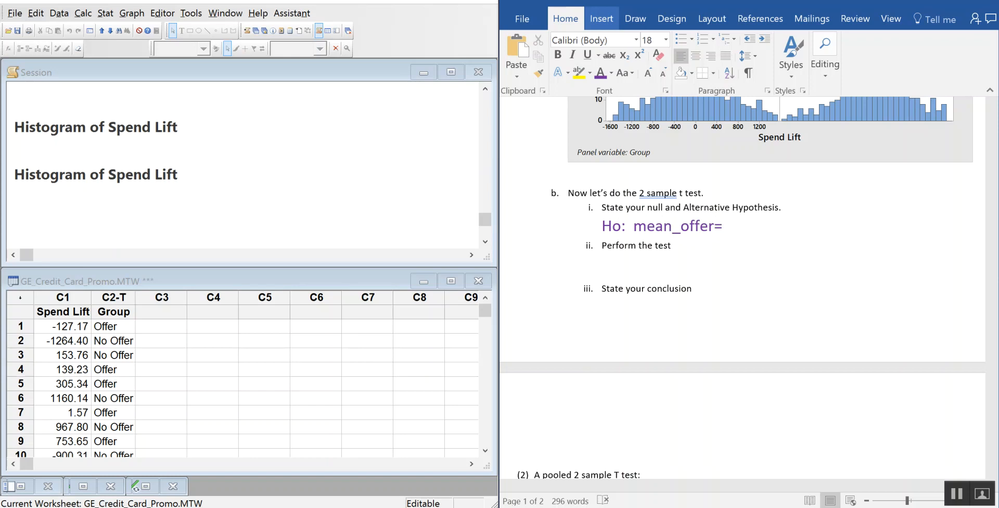
text(mean_no)
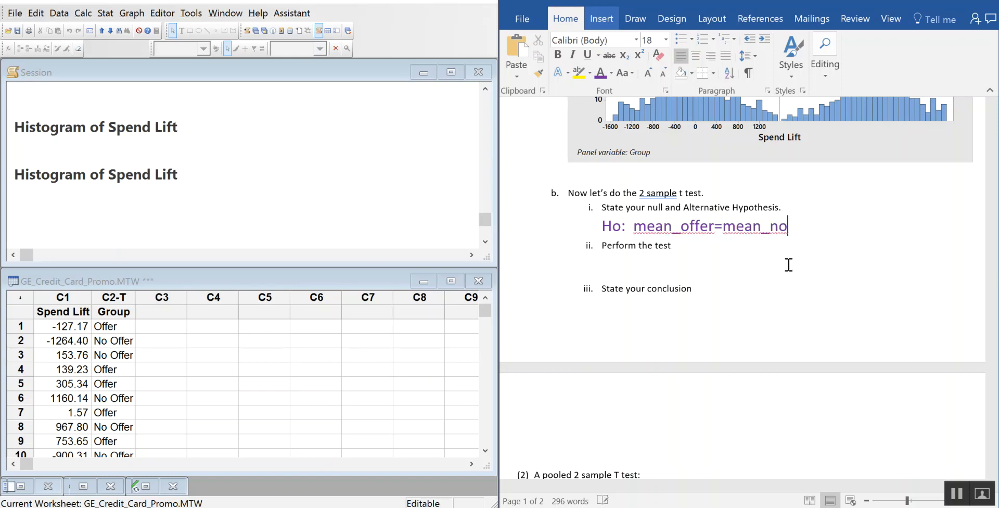
text(o)
key(BackSpace)
text(O)
key(BackSpace)
key(BackSpace)
text(or)
key(BackSpace)
text(ffer)
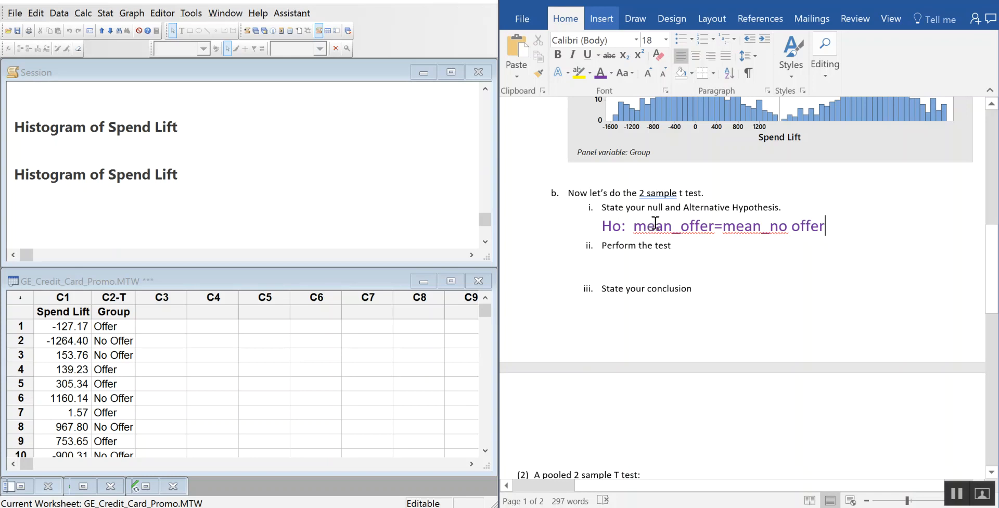
- Duplicate the "Ho: mean_offer=mean_no offer" line directly below itself
scroll(710, 223, up, 5)
scroll(715, 224, up, 7)
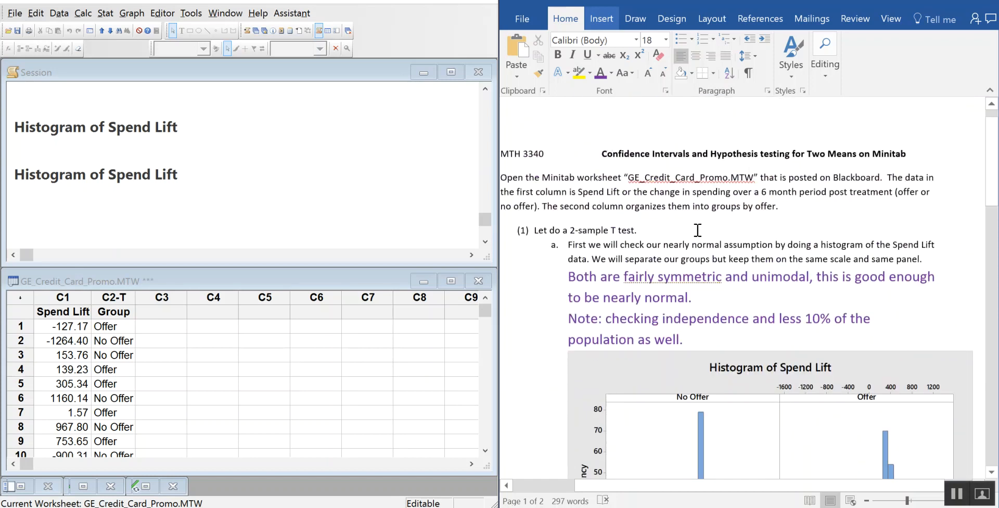
scroll(711, 193, down, 12)
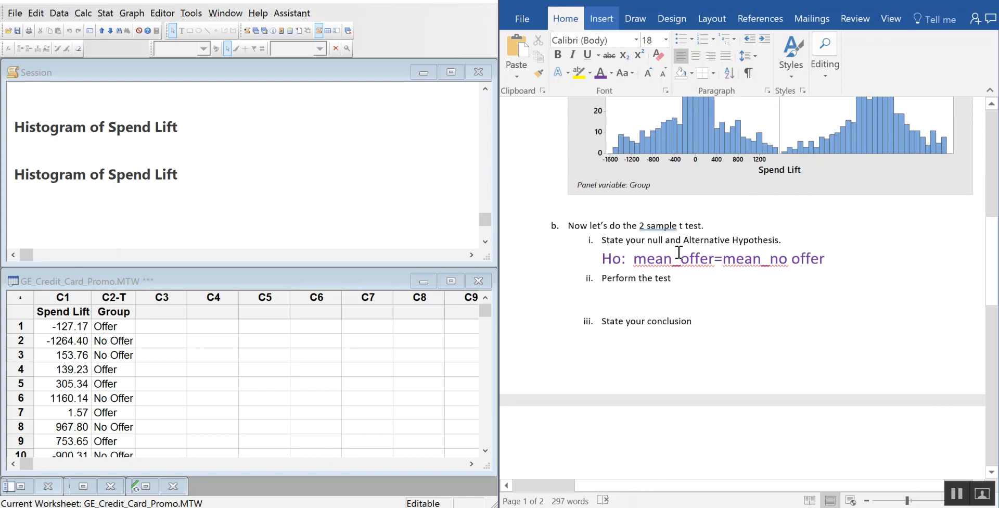
drag(832, 258, 601, 260)
key(ctrl+c)
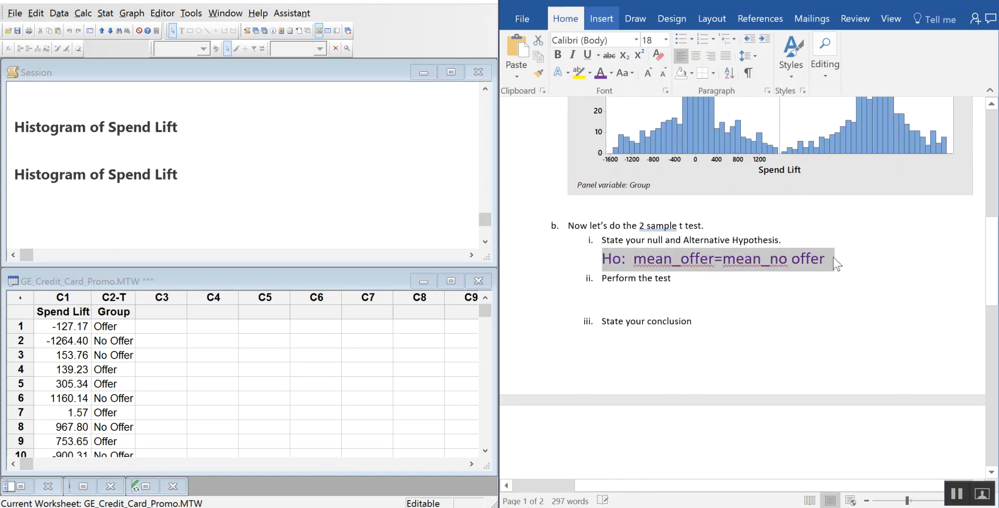
click(839, 263)
key(Return)
key(ctrl+v)
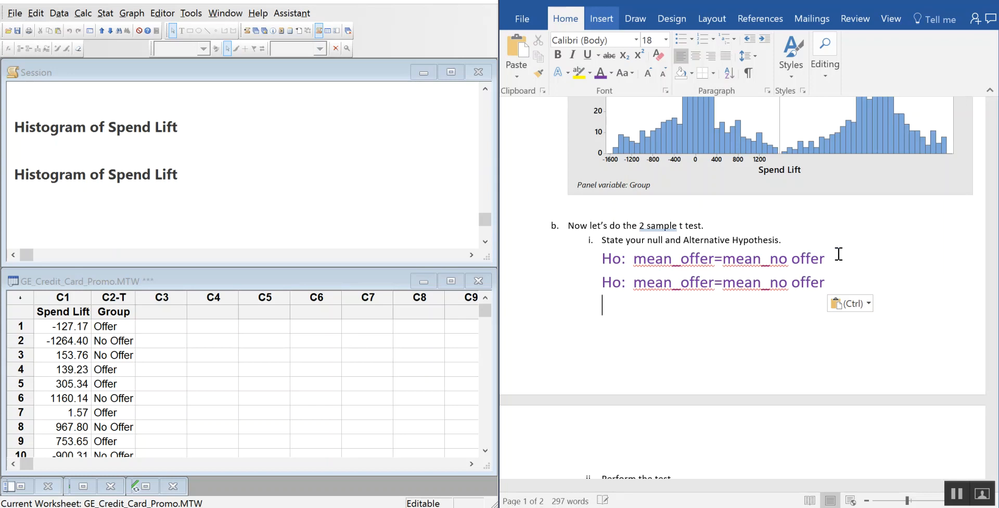
- Replace the equals sign in the second hypothesis line with the ≠ symbol
drag(722, 284, 716, 283)
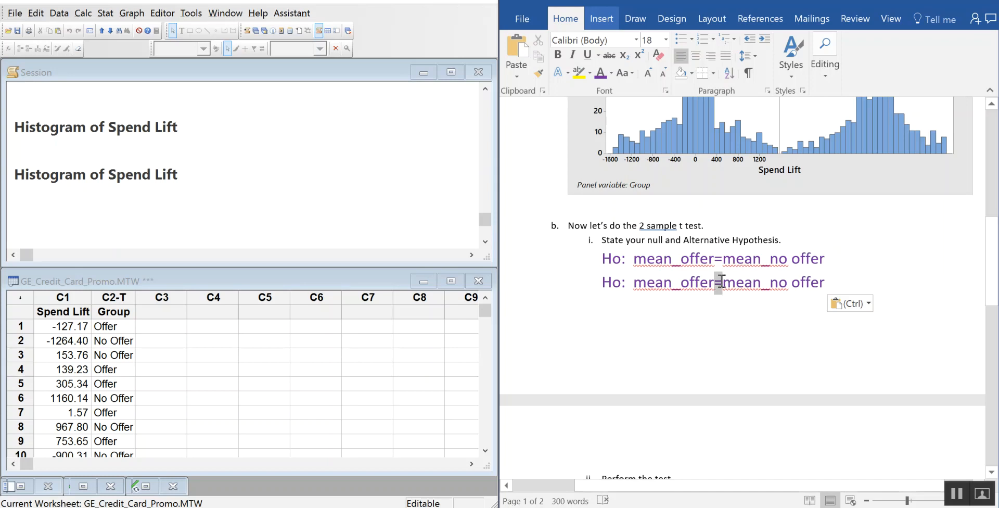
click(602, 19)
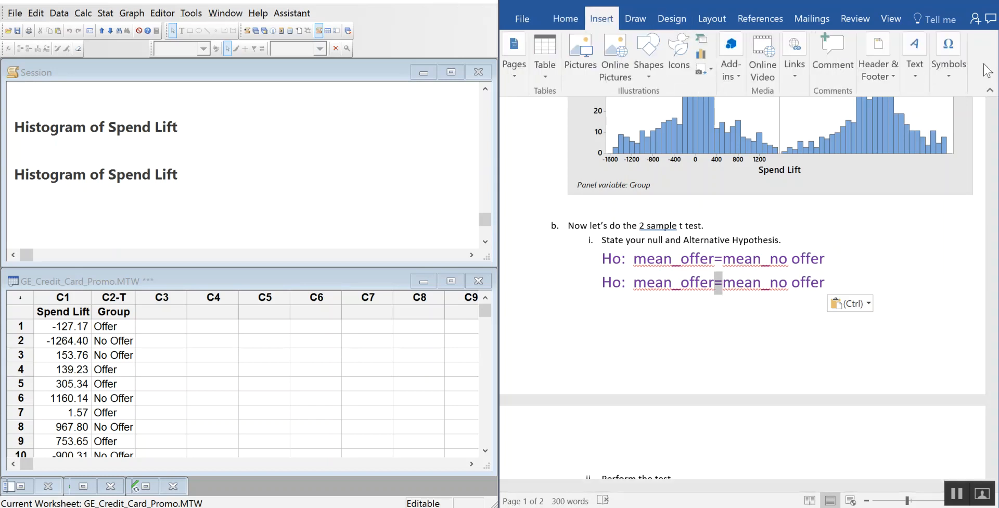
click(954, 84)
click(976, 156)
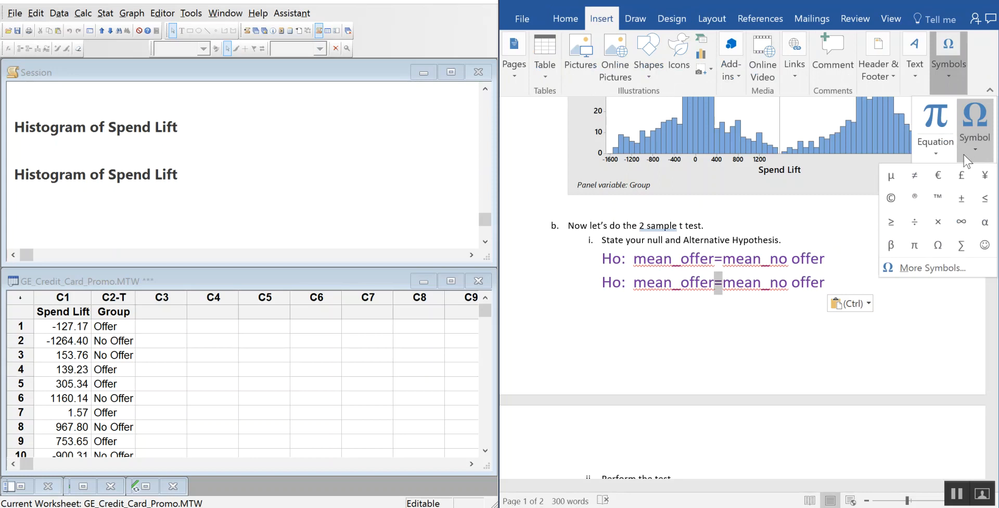
click(914, 176)
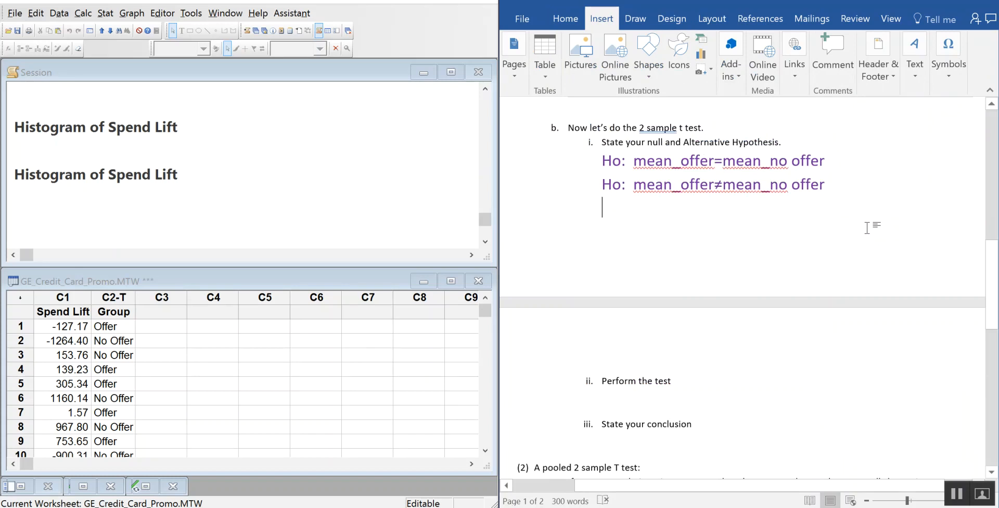
- In Minitab, set up a two-sample t test with Spend Lift as the samples and Group as the sample IDs
scroll(745, 270, down, 3)
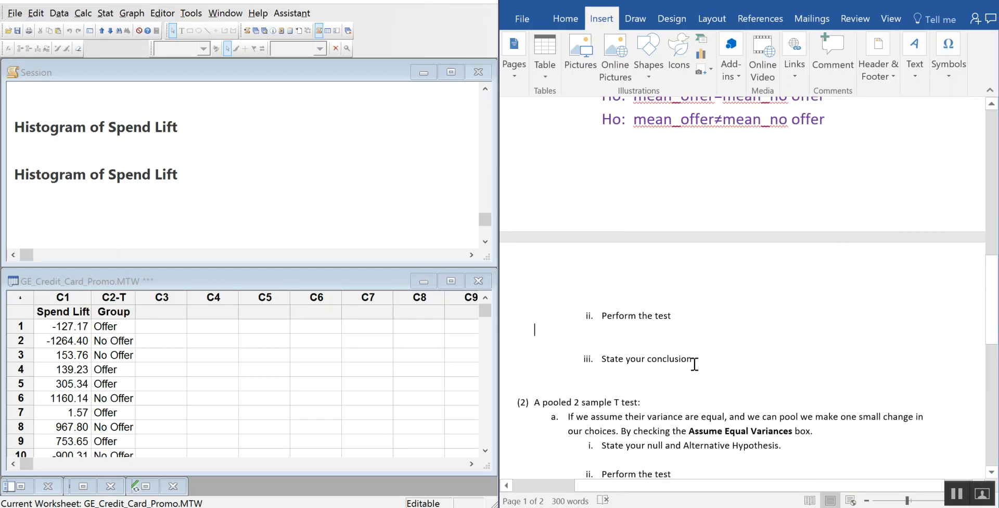
scroll(693, 359, down, 3)
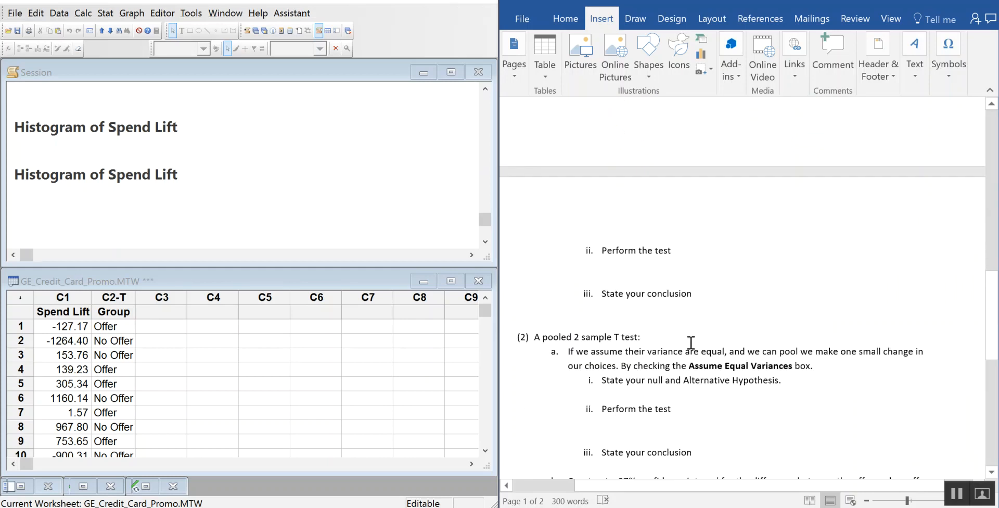
click(105, 13)
mouse_move(107, 36)
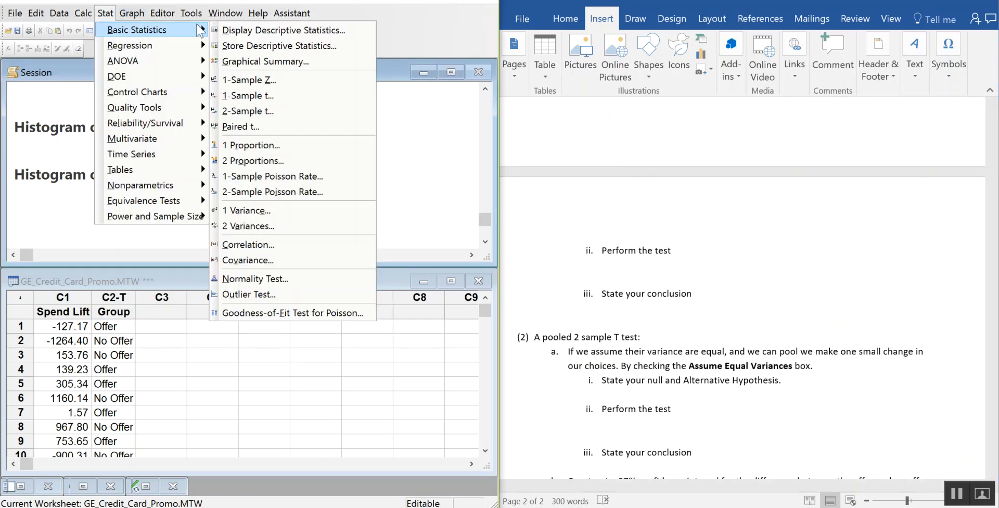
click(289, 110)
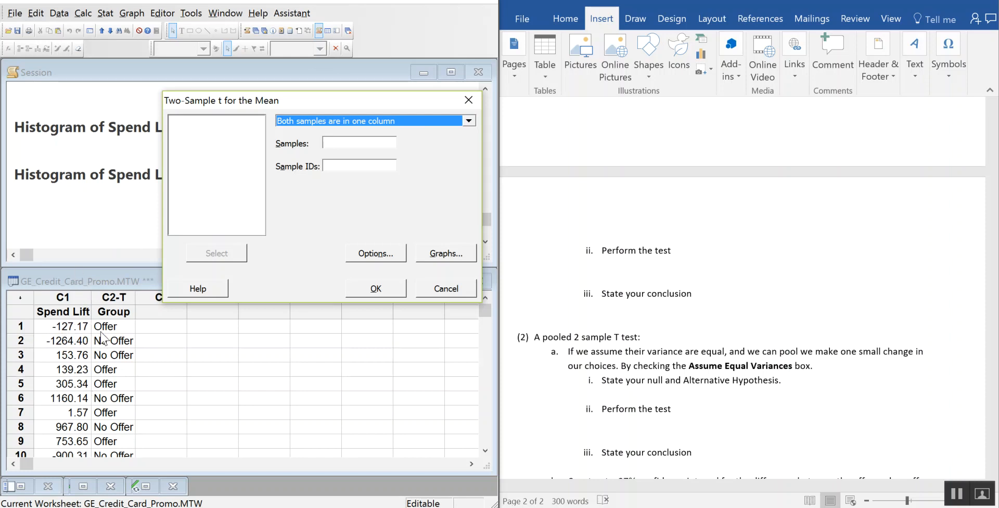
click(376, 141)
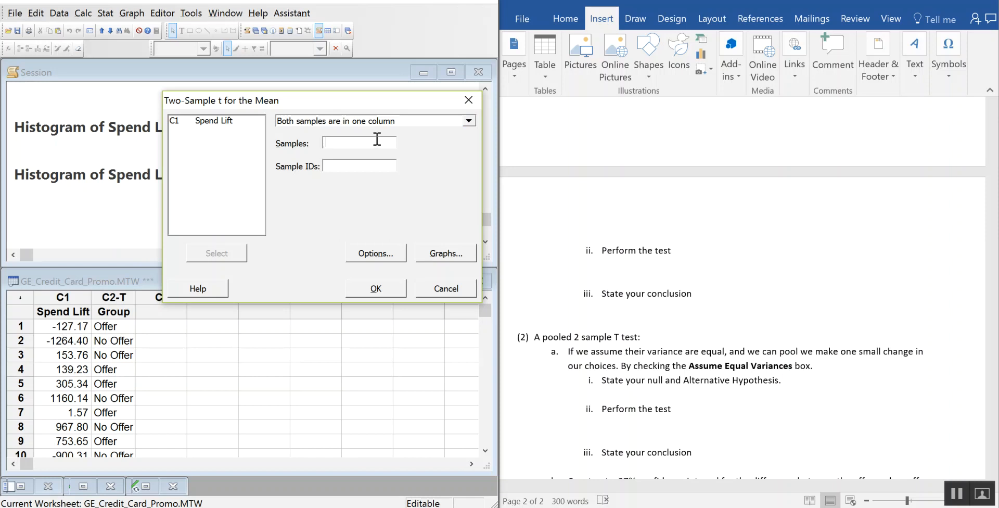
double_click(236, 120)
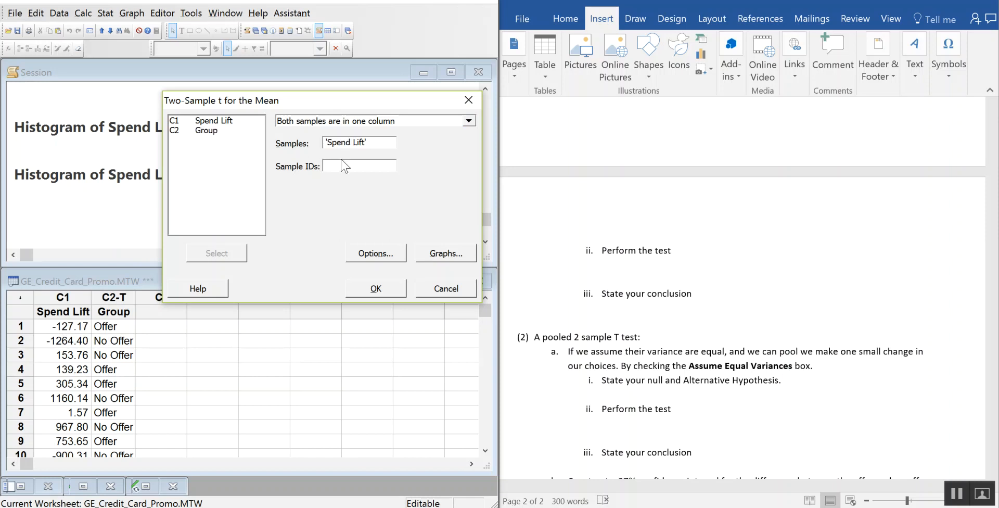
double_click(235, 130)
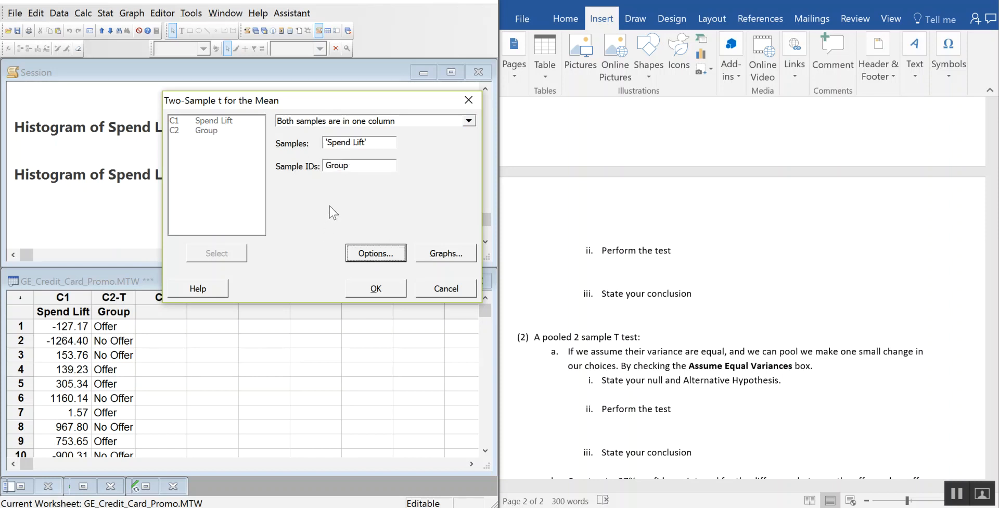
- Accept the test options of 95.0 confidence, 0.0 hypothesized difference, a ≠ alternative and unequal variances, and run the test
drag(368, 99, 211, 88)
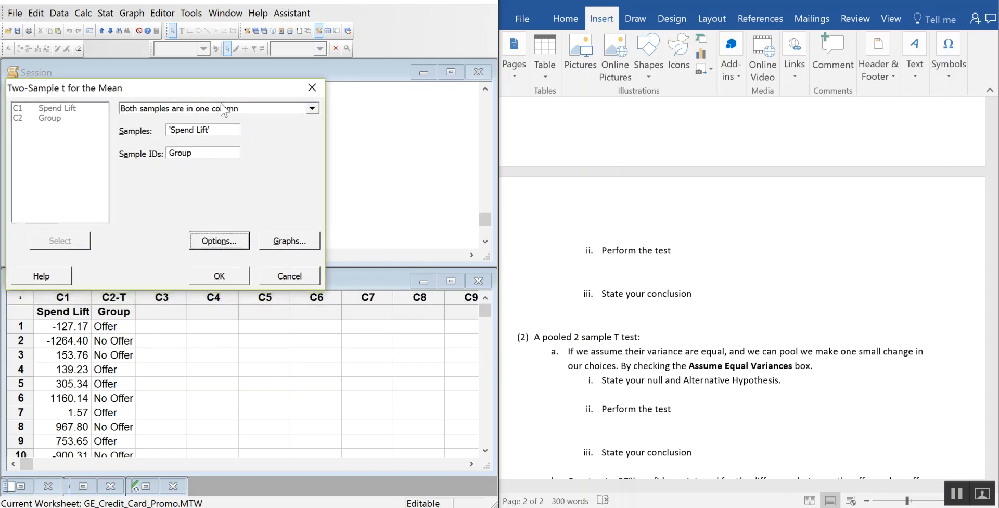
click(216, 242)
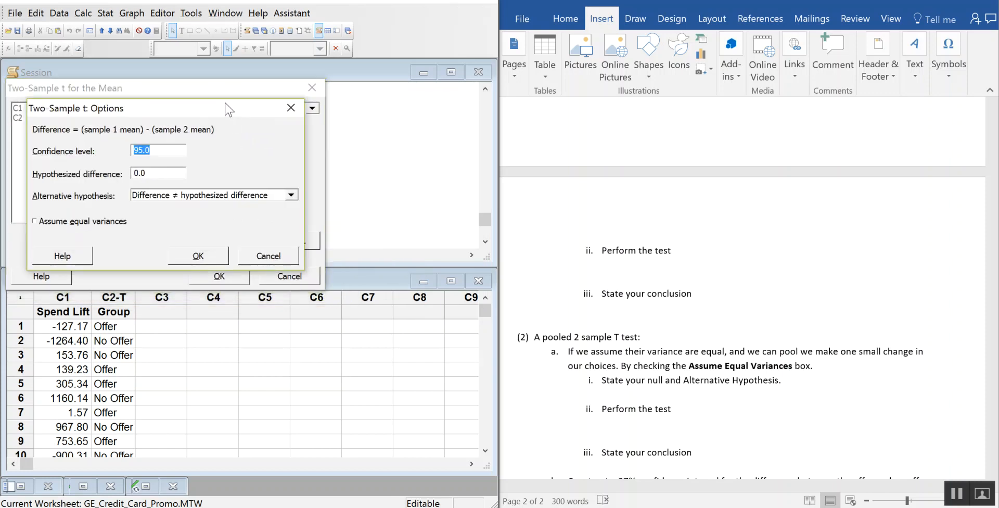
drag(239, 104, 513, 88)
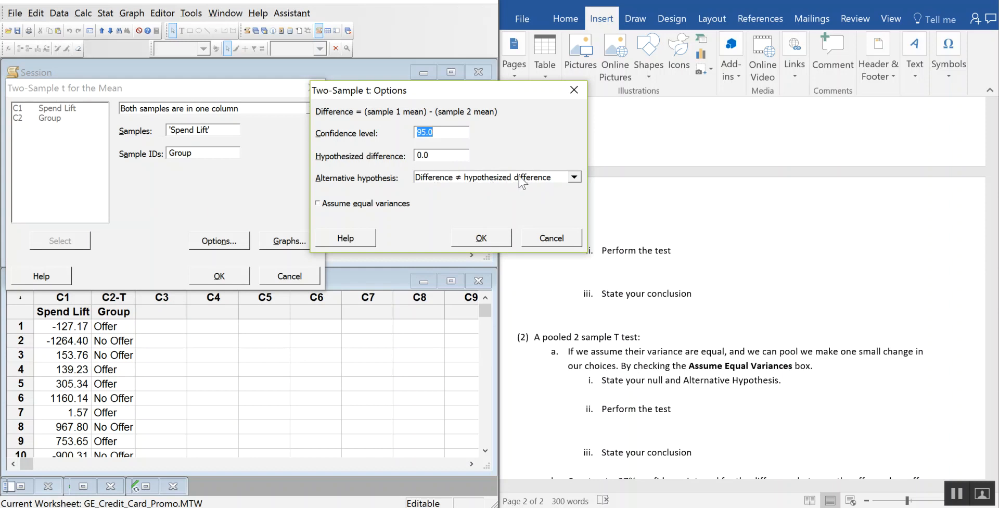
click(482, 238)
click(219, 275)
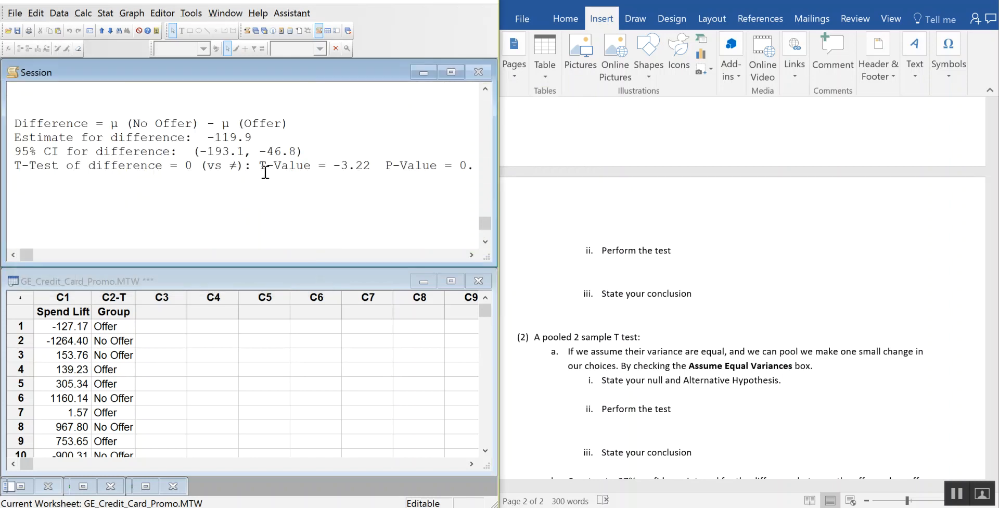
- Copy the full two-sample t-test output for Spend Lift from the session, heading through the DF value
scroll(268, 173, up, 1)
scroll(269, 175, up, 2)
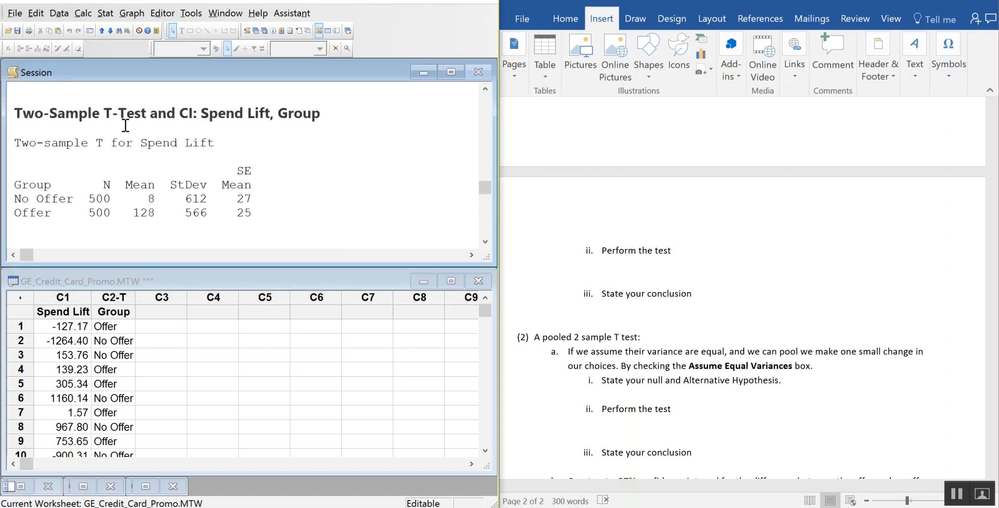
drag(16, 113, 484, 172)
scroll(341, 149, down, 3)
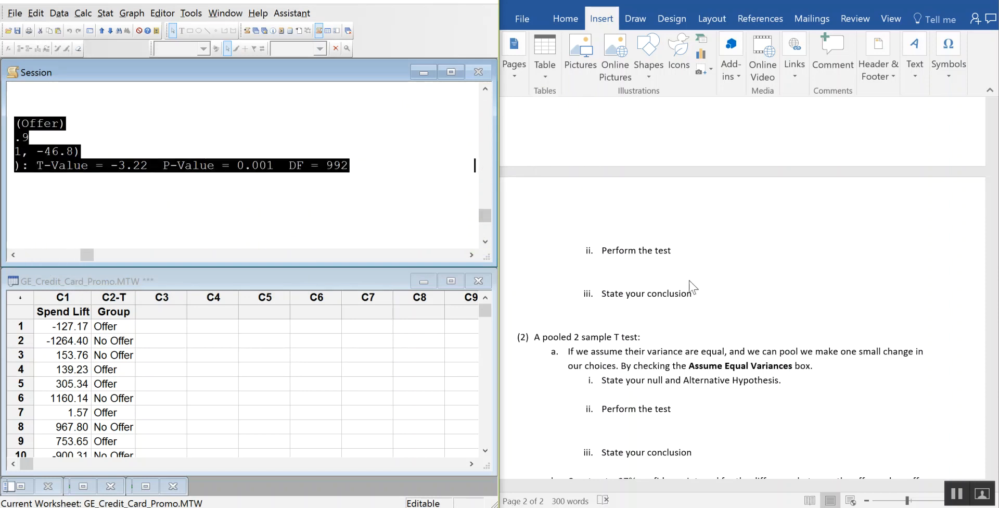
click(653, 263)
key(ctrl+v)
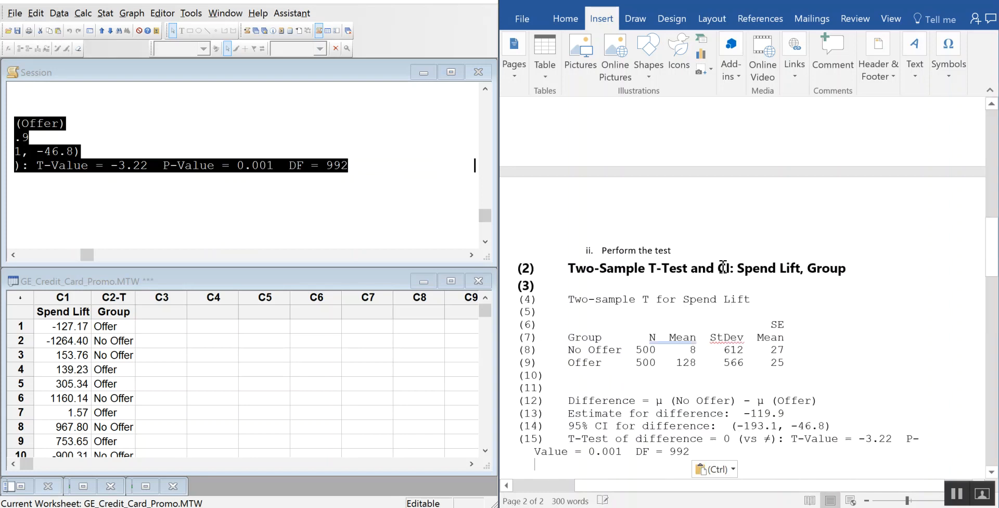
key(ctrl+z)
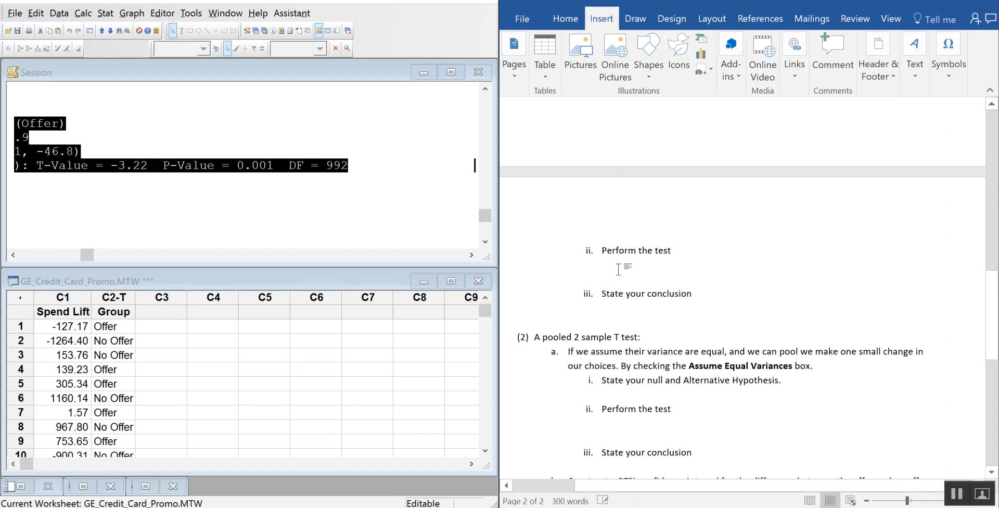
- Paste the copied test output below "Perform the test" in the Word document with the Don't Merge List option
right_click(620, 268)
click(674, 333)
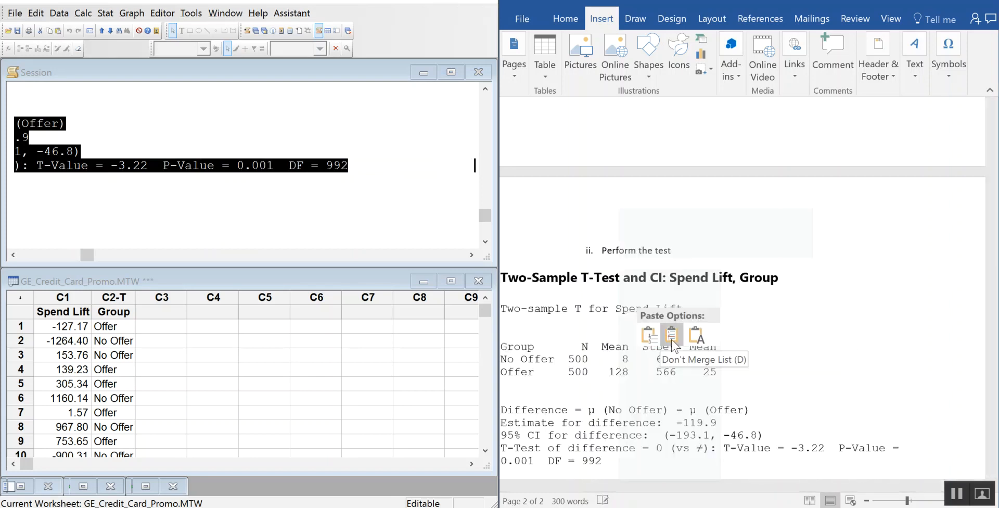
scroll(728, 302, down, 2)
drag(723, 487, 677, 487)
scroll(796, 396, down, 4)
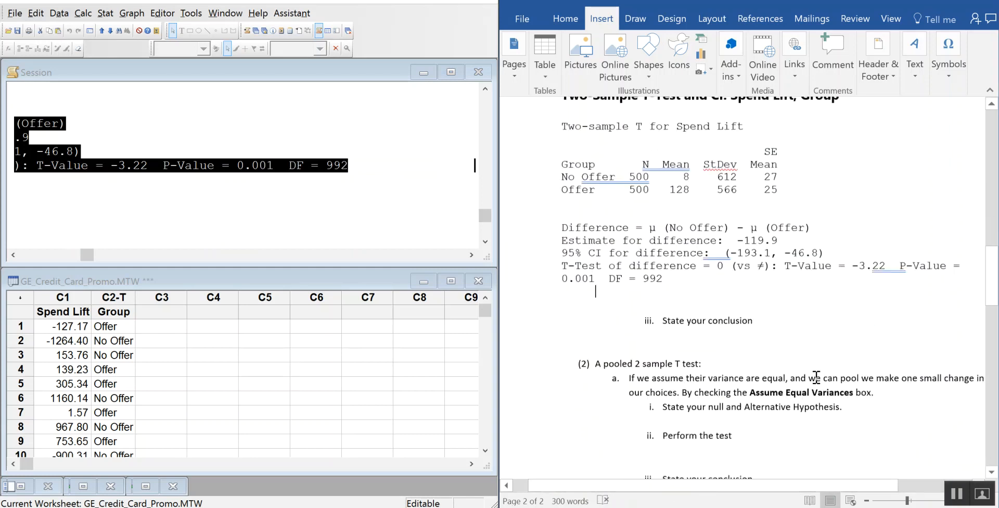
scroll(827, 359, up, 3)
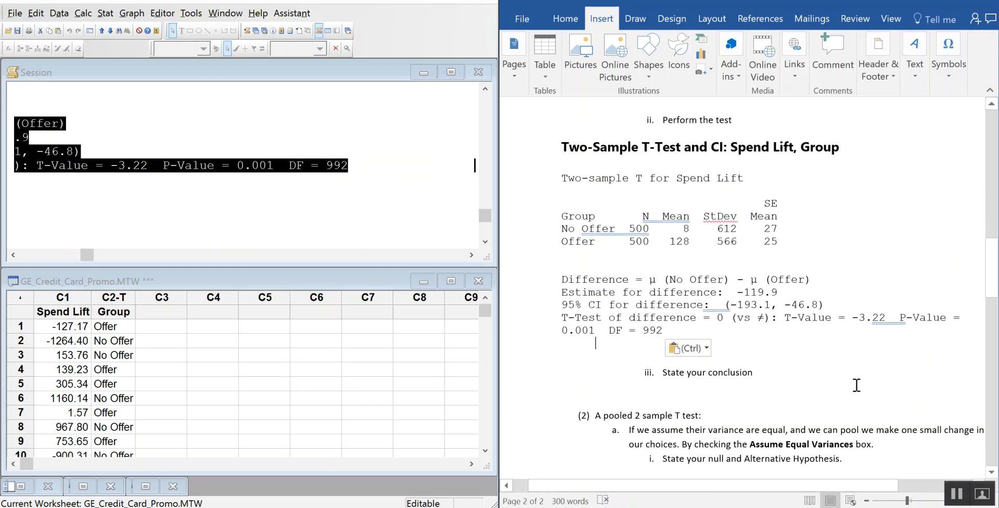
scroll(864, 411, down, 3)
scroll(883, 419, up, 2)
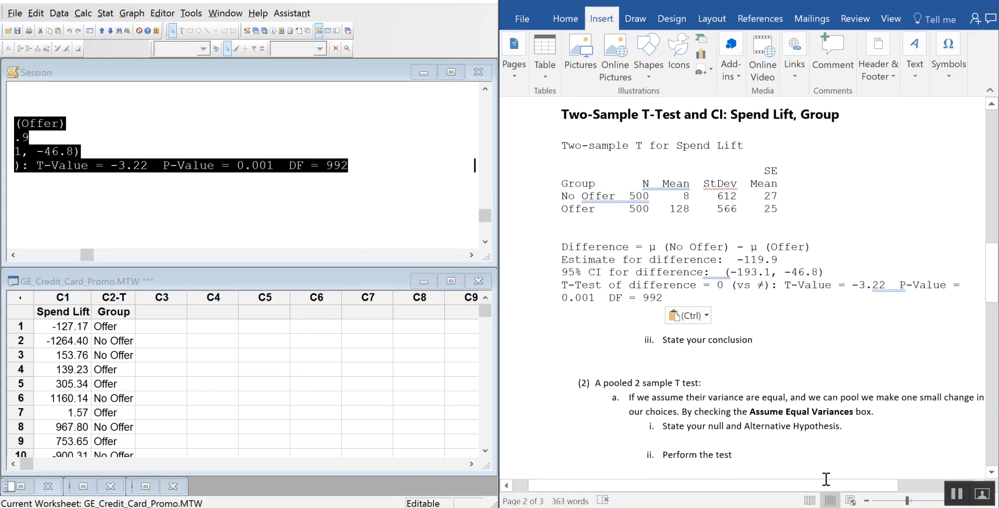
drag(826, 486, 846, 485)
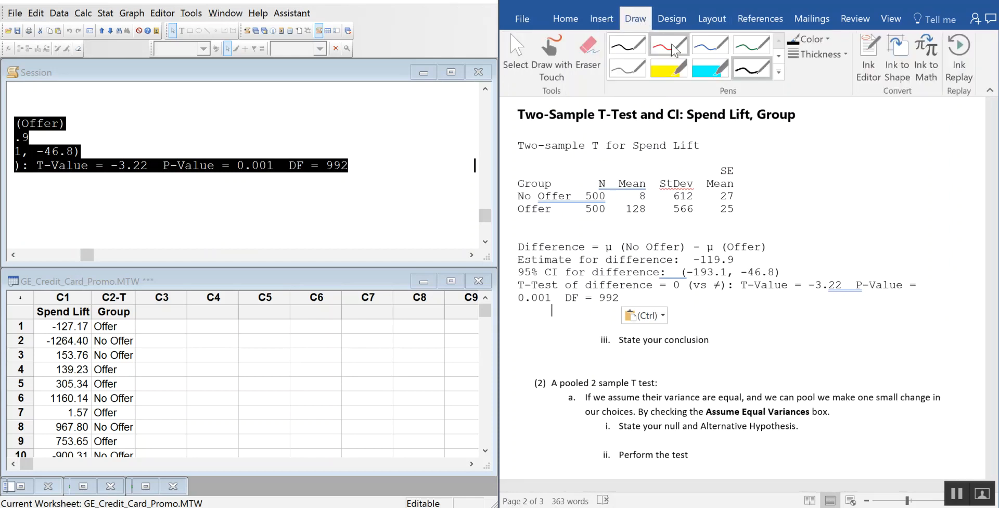
- Highlight "= µ (No Offer) - µ (Offer)" in yellow on the Difference line of the pasted output
click(551, 57)
click(669, 68)
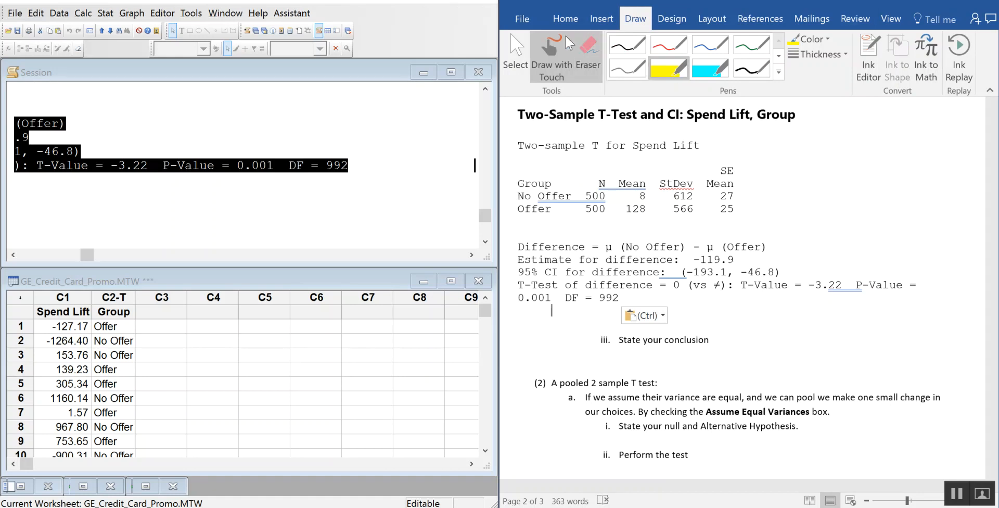
click(562, 20)
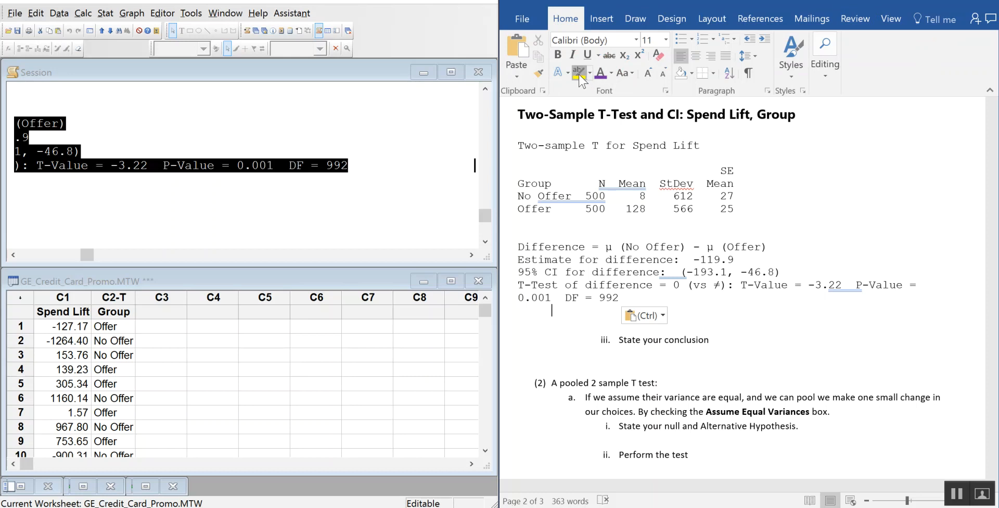
drag(593, 246, 768, 248)
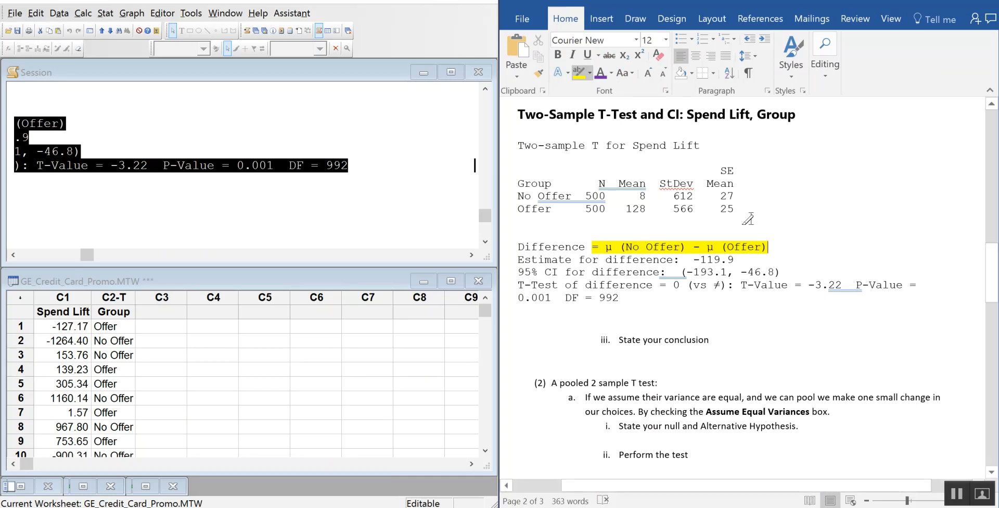
- Highlight "0.001 DF = 992" at the end of the pasted output in yellow, choosing to disconnect in the certificate warning
scroll(807, 257, up, 3)
scroll(757, 260, up, 3)
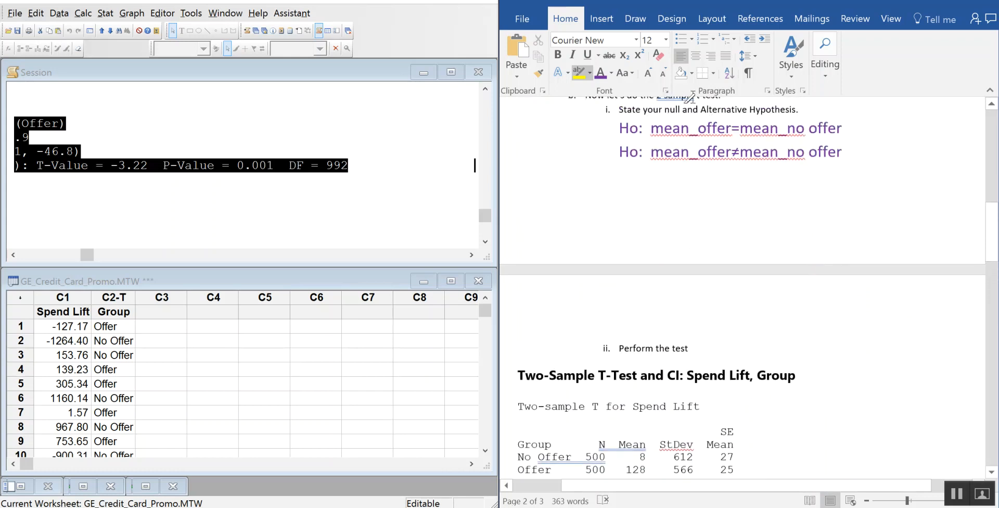
scroll(888, 161, down, 3)
scroll(892, 163, down, 4)
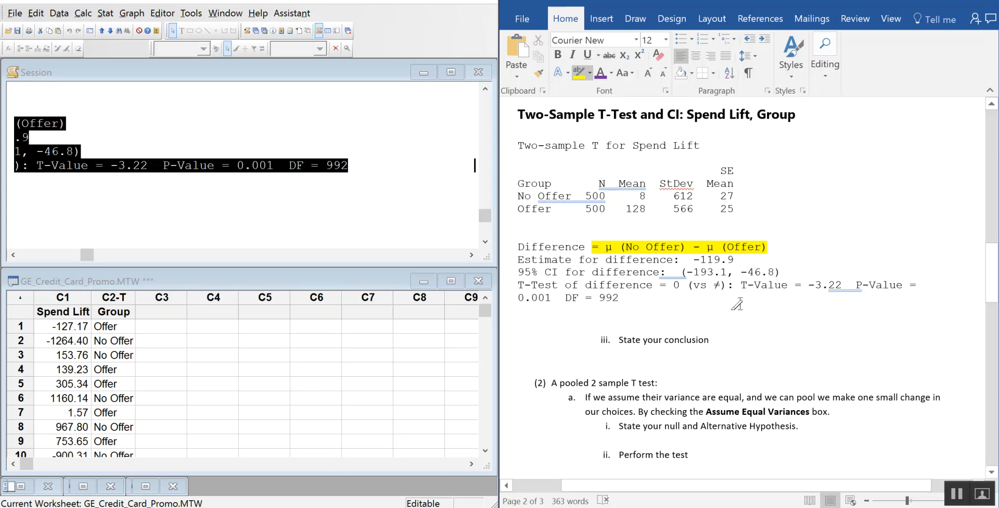
scroll(707, 299, down, 1)
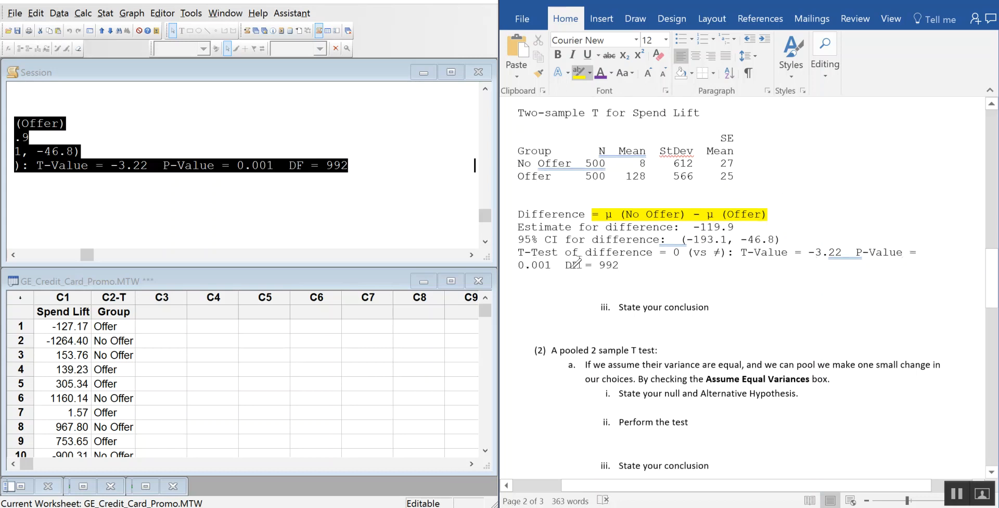
drag(559, 265, 517, 266)
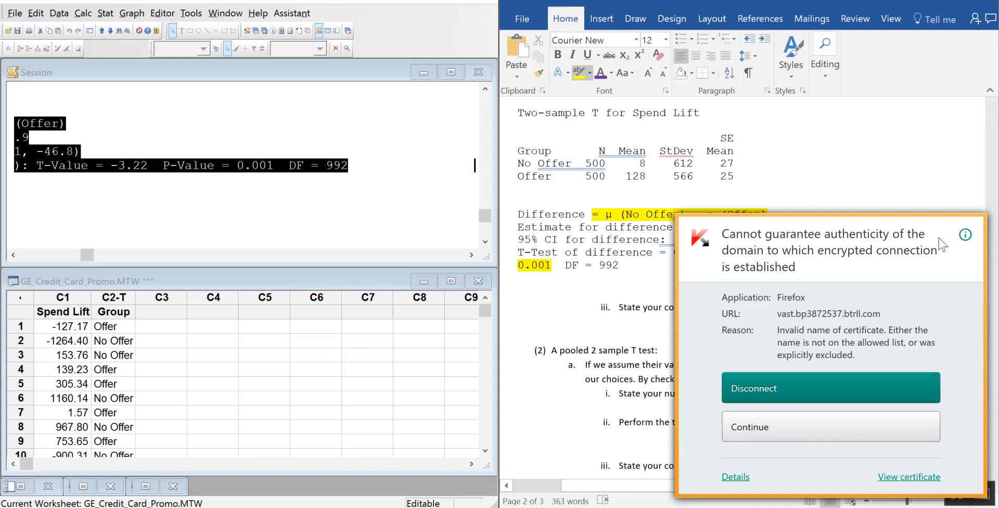
click(818, 388)
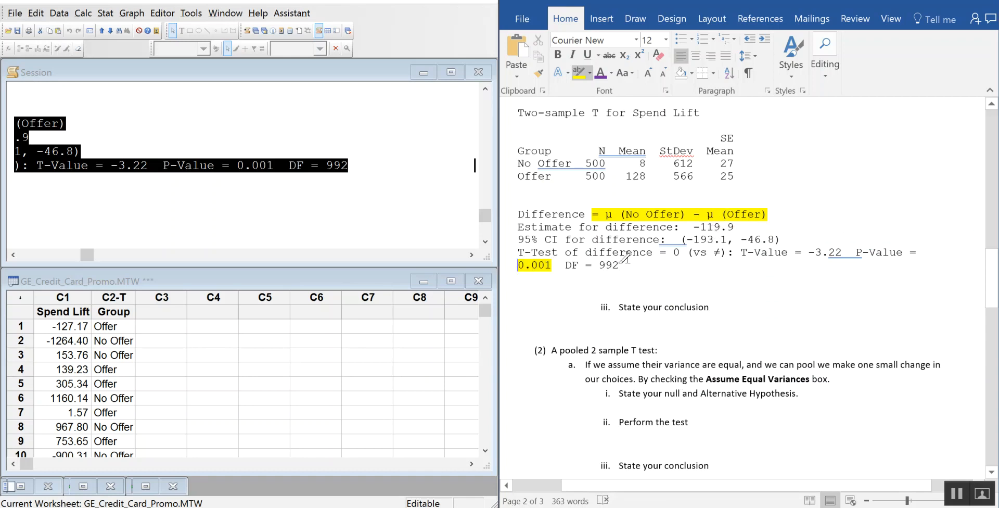
drag(621, 264, 553, 265)
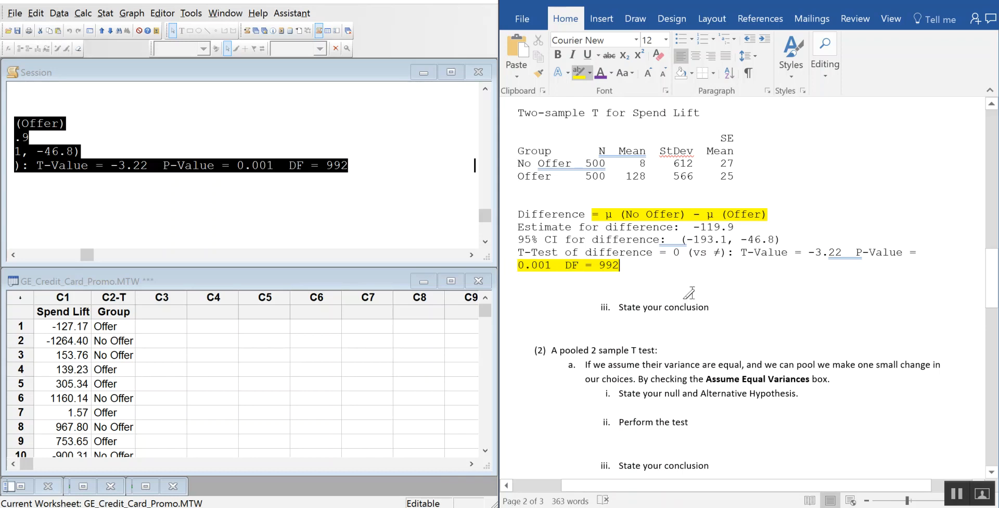
click(579, 72)
- Enlarge the font to 16 pt on the empty line below "State your conclusion"
click(621, 326)
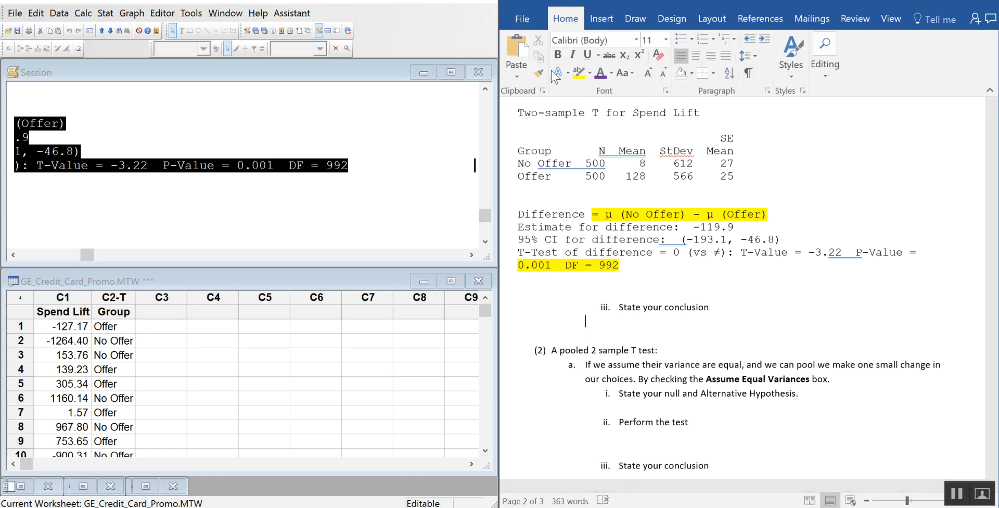
click(648, 74)
click(648, 73)
click(648, 73)
scroll(780, 285, down, 1)
scroll(780, 284, down, 1)
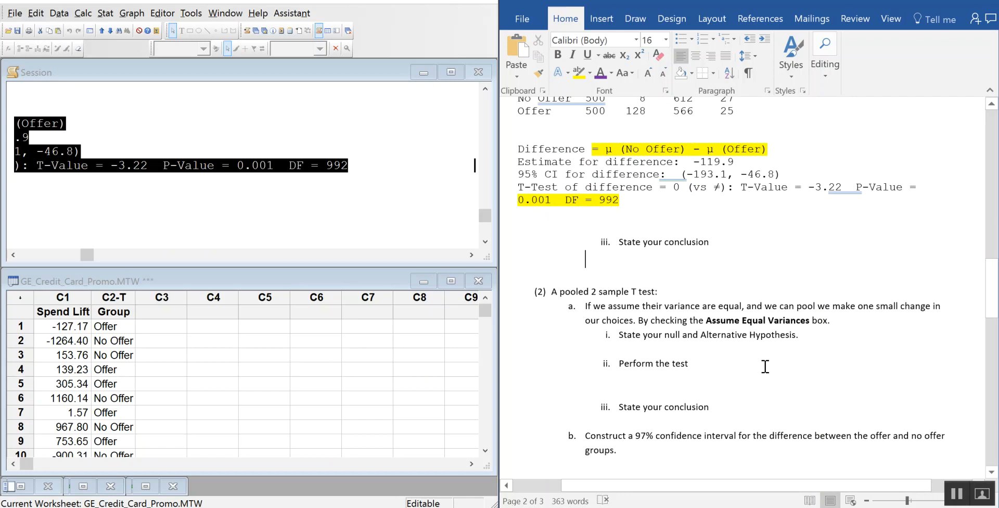
- Write the conclusion "There is strong evidence that there is a difference in average spending depending on the offer that is received."
text(THe)
key(BackSpace)
key(BackSpace)
key(BackSpace)
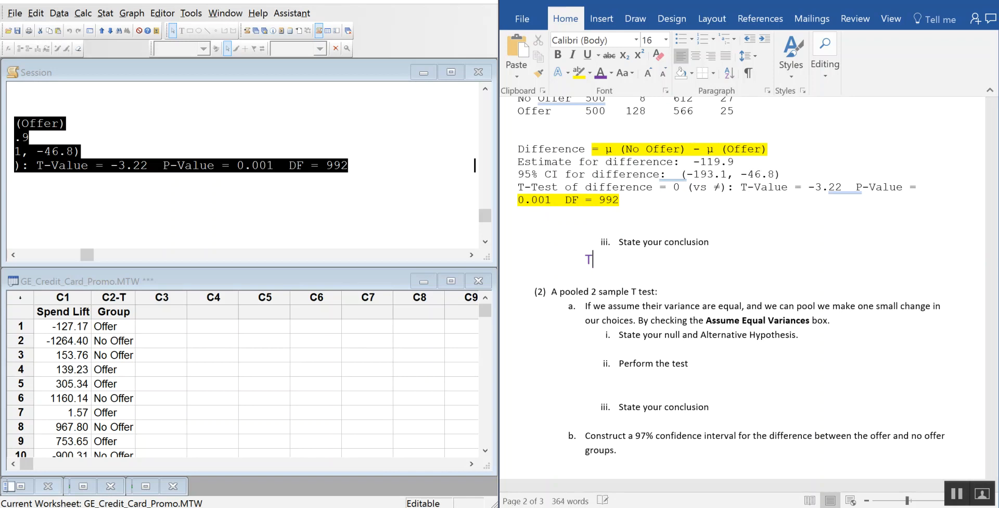
text(here is a strong ev)
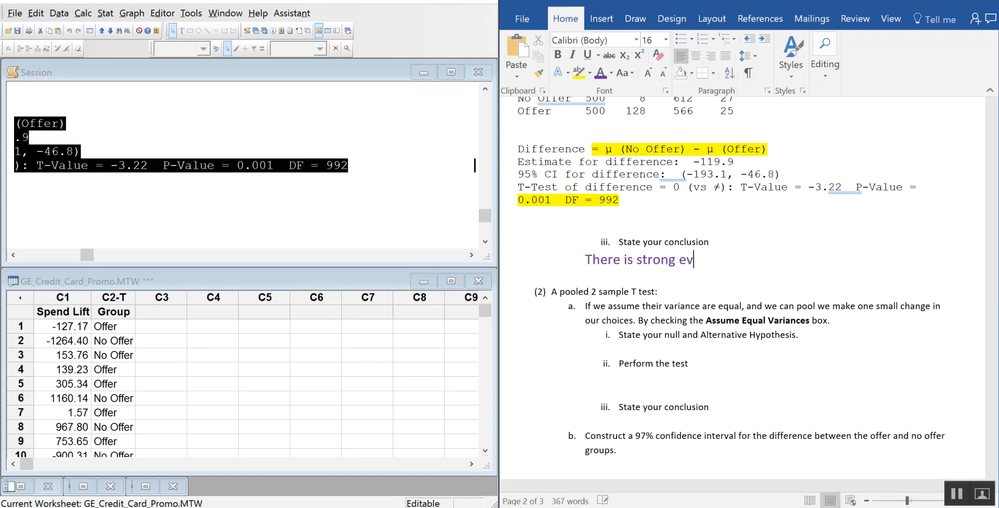
text(idence that there is a)
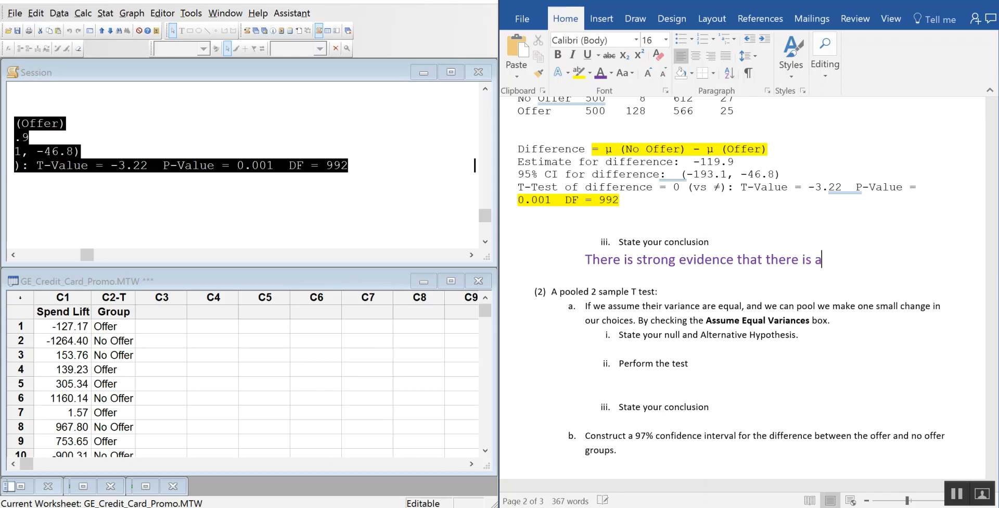
text( differn)
text(nce in)
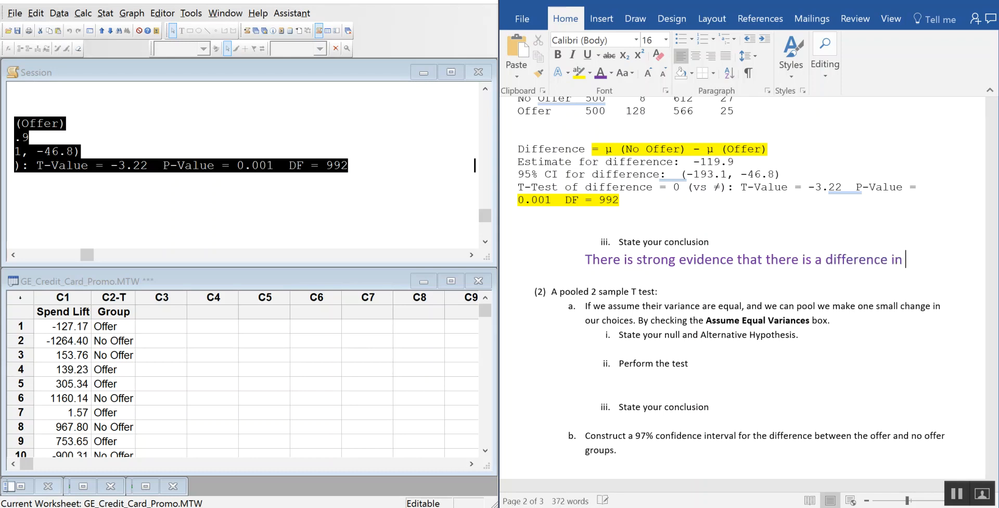
text( average)
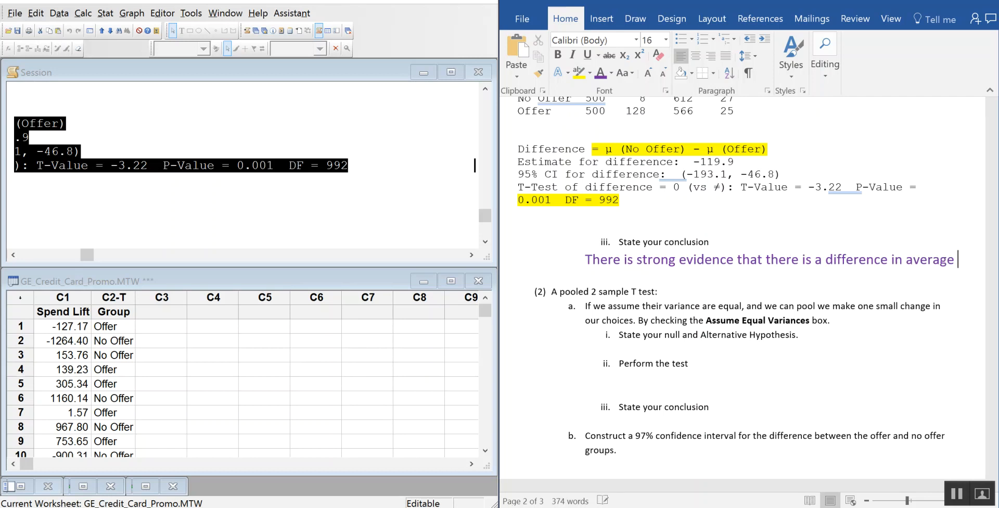
text( spending depending on)
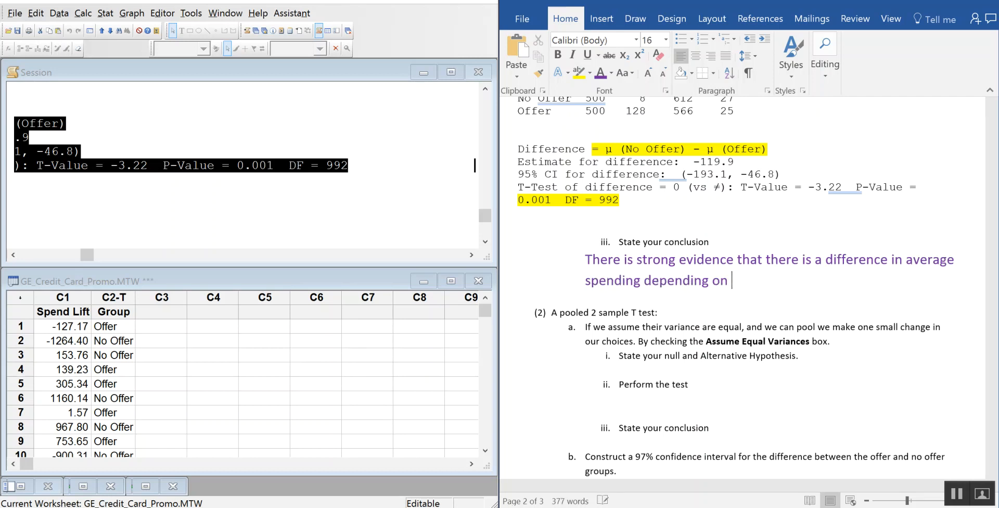
text( the offer that is received.)
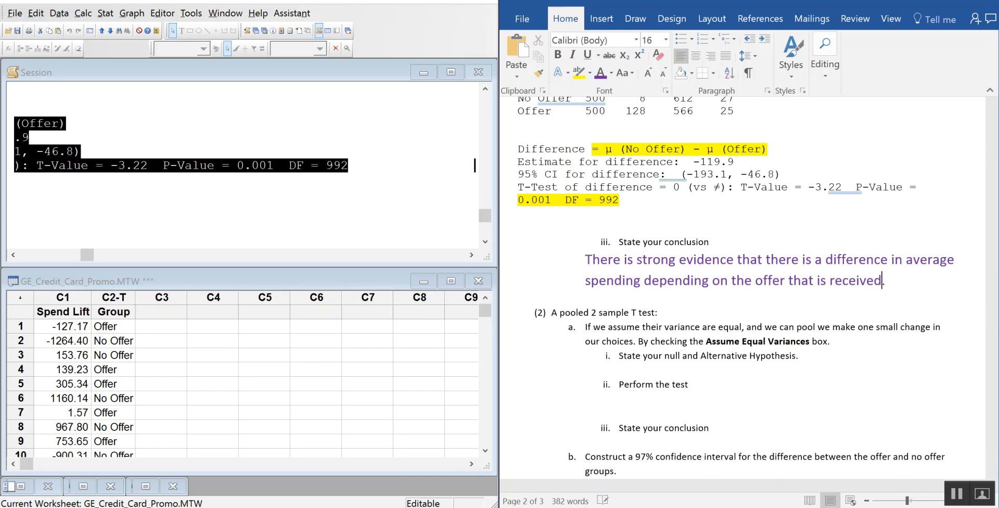
- Extend the end of the conclusion sentence with ", with a P-value of 0.001."
key(BackSpace)
text(, with a P)
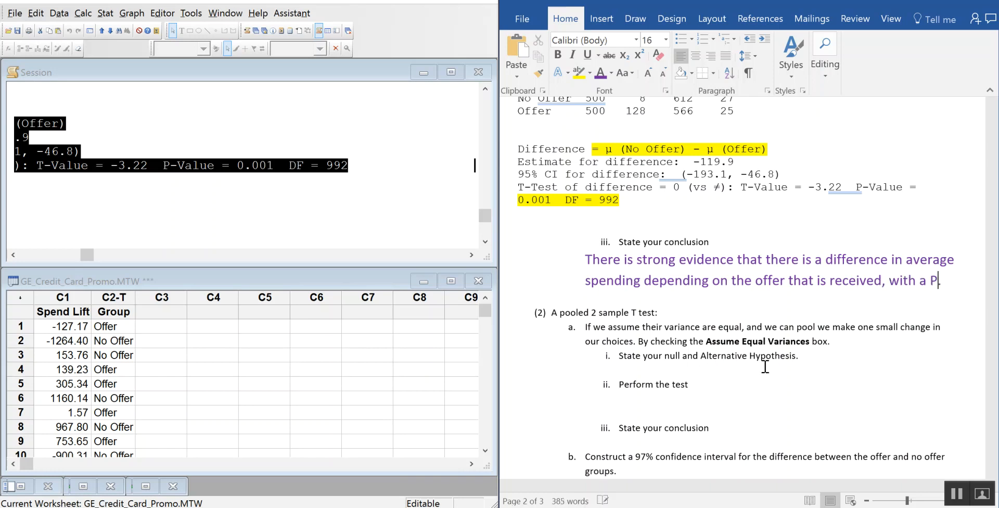
text(-value of 0.001)
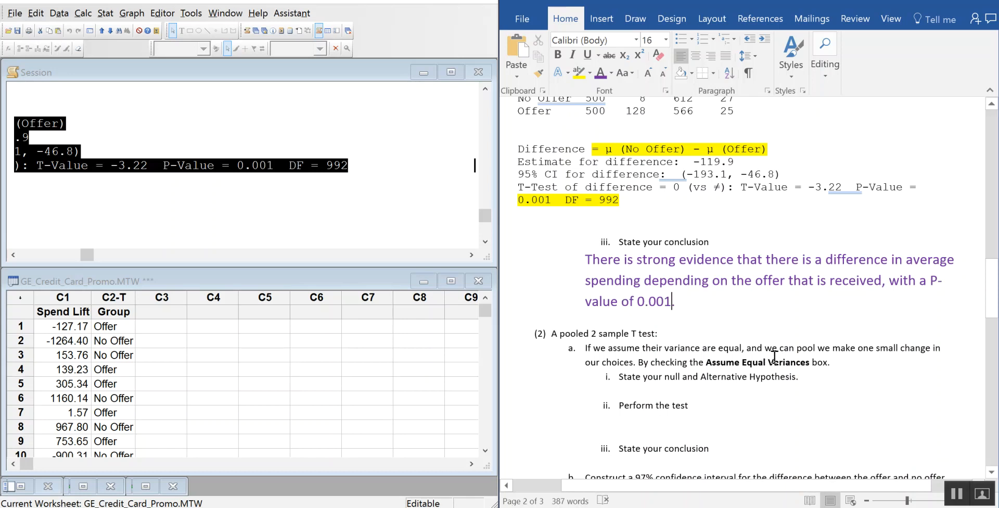
scroll(759, 341, down, 1)
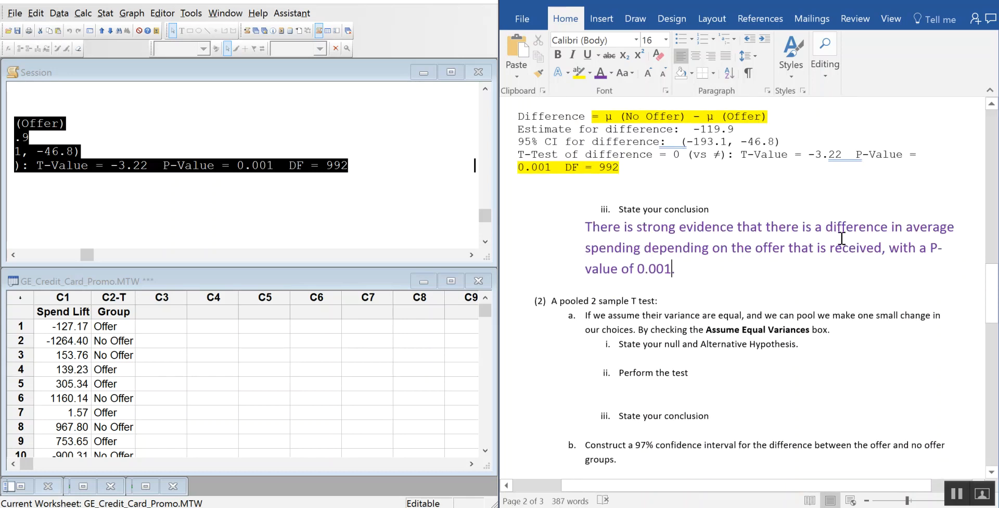
scroll(861, 251, down, 3)
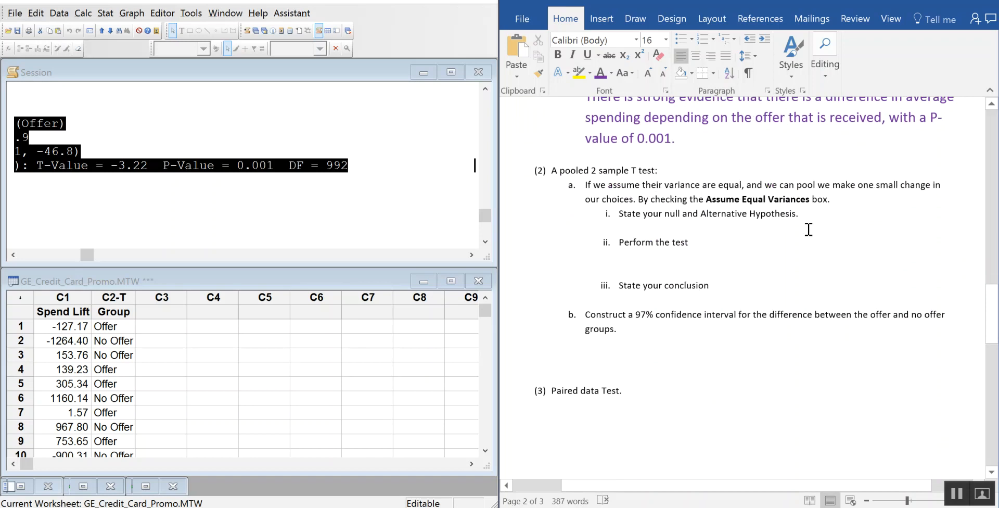
scroll(713, 359, up, 1)
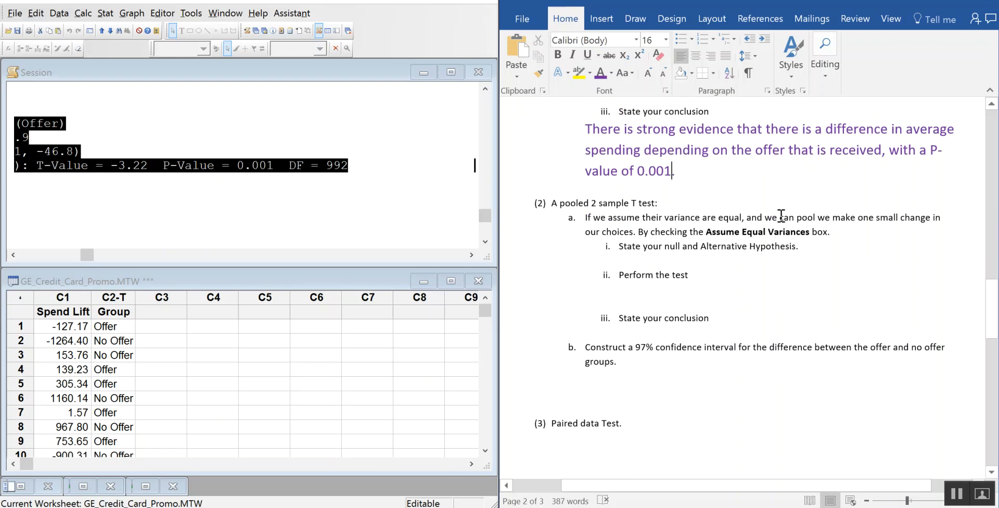
text(.)
- Copy the two hypothesis lines of the first t test below the pooled test's hypothesis item and remove their list numbering
scroll(911, 381, up, 8)
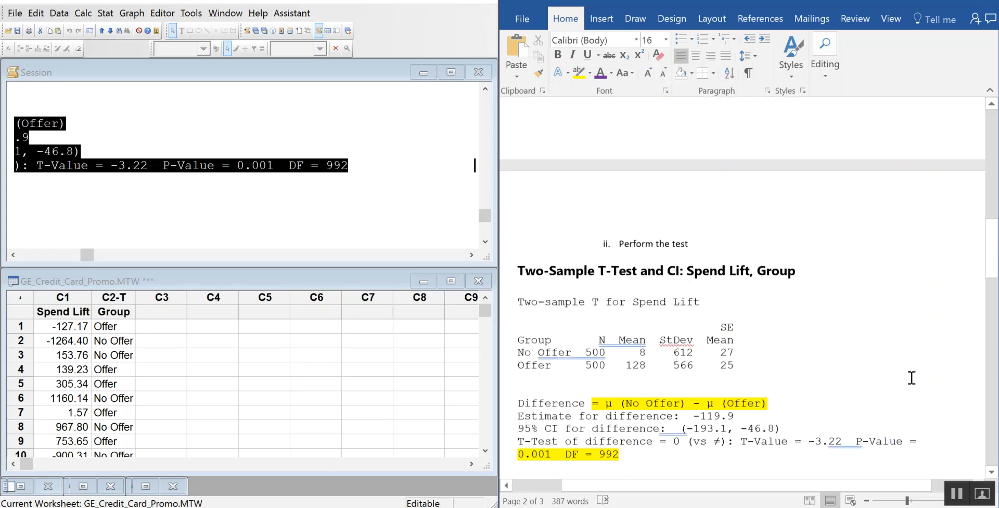
scroll(911, 377, up, 3)
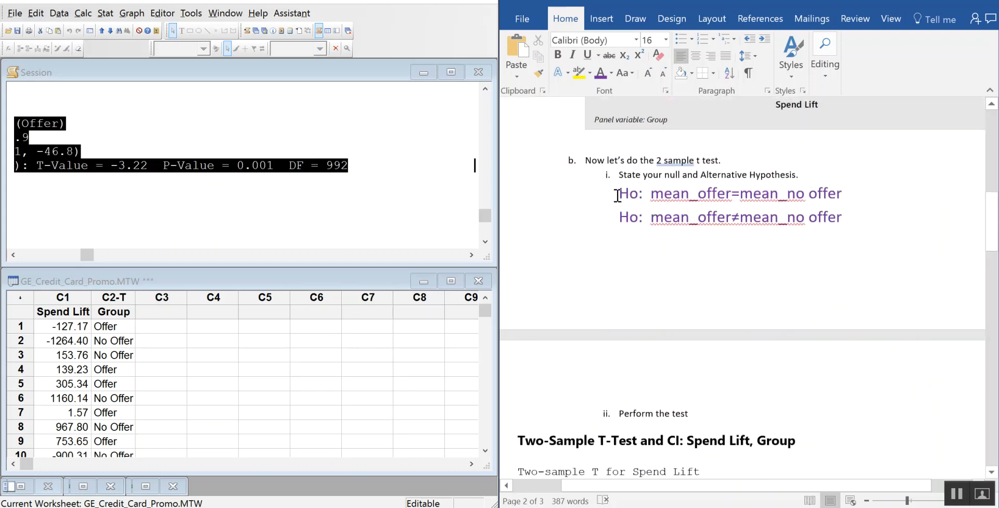
drag(618, 195, 827, 225)
key(ctrl+c)
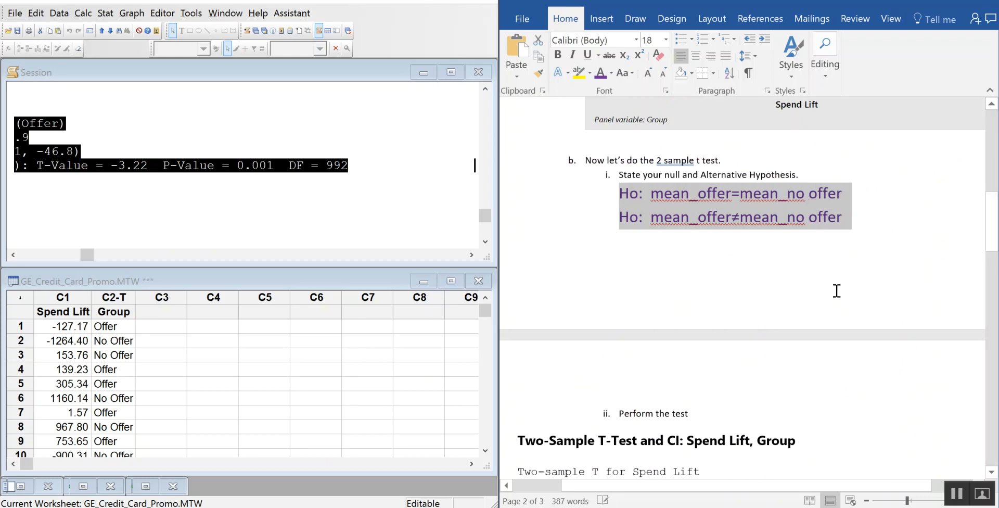
scroll(835, 283, down, 6)
scroll(839, 286, down, 3)
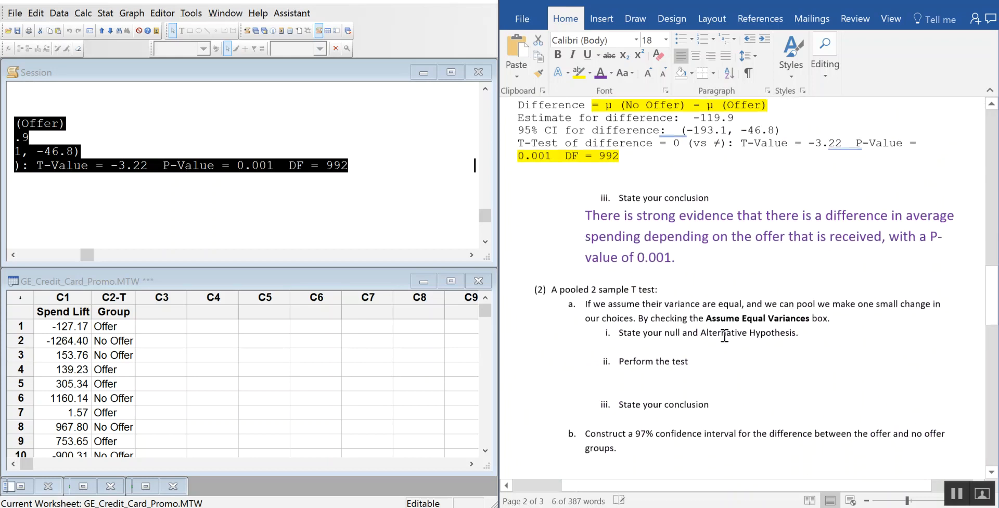
click(624, 323)
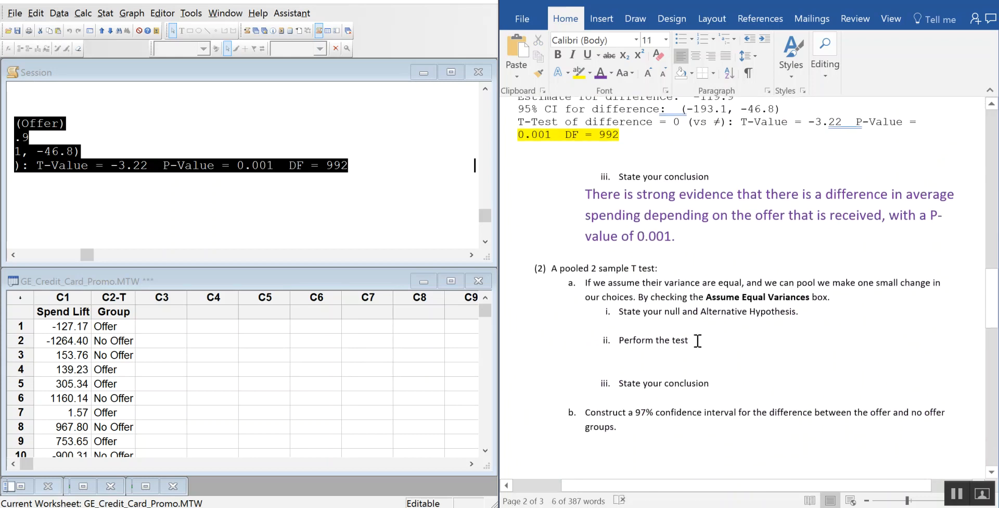
key(ctrl+v)
drag(585, 328, 841, 354)
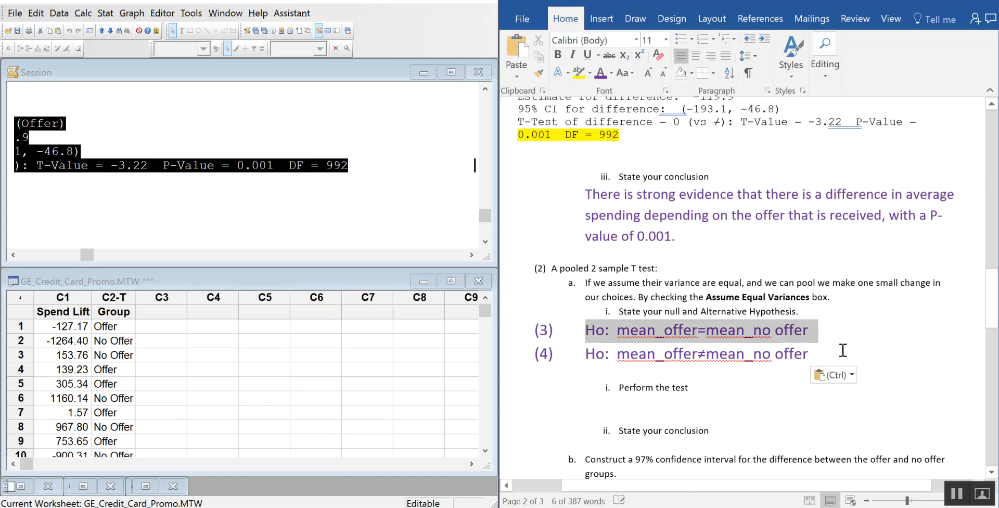
click(702, 40)
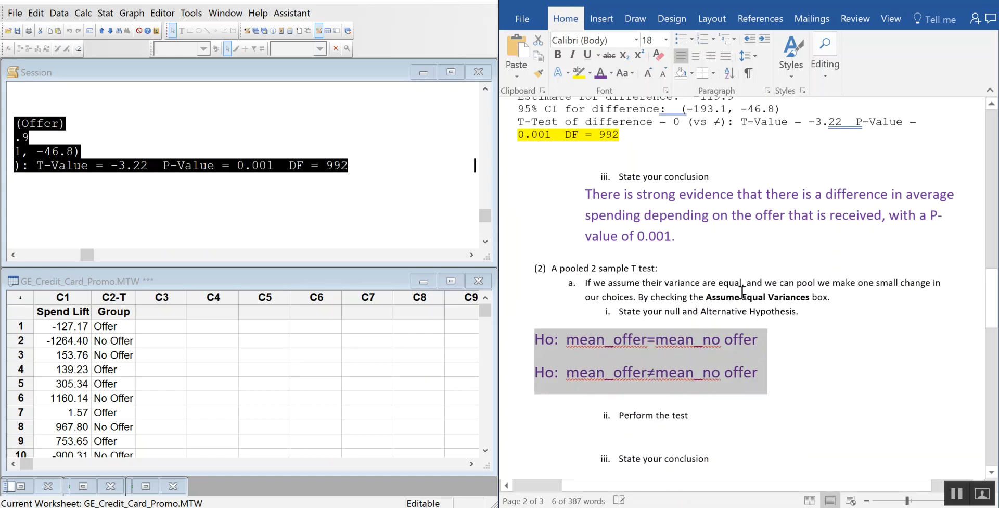
- Indent both copied hypothesis lines to sit under their item and delete the empty line above "Perform the test"
click(537, 342)
key(Tab)
key(Tab)
click(535, 372)
key(Tab)
key(Tab)
click(586, 344)
key(Tab)
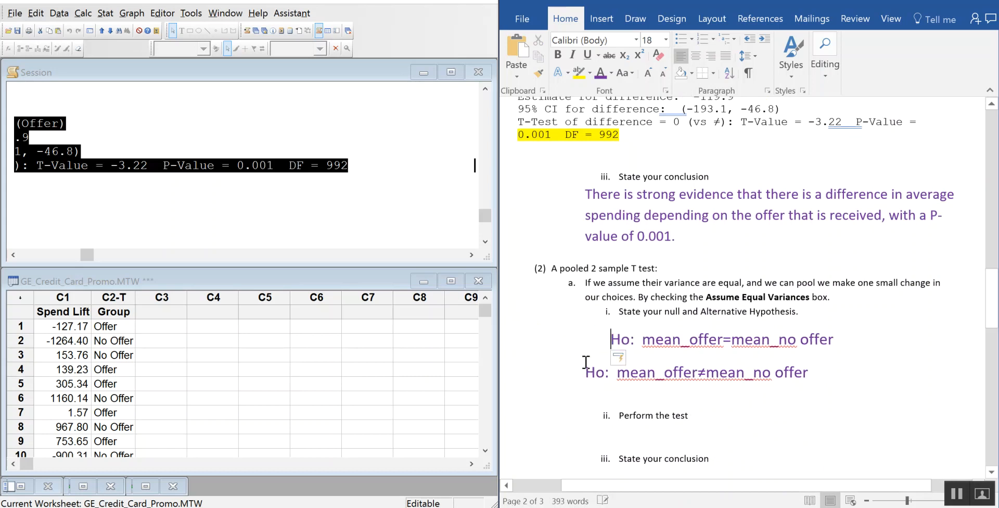
click(588, 372)
key(Tab)
scroll(777, 388, down, 3)
key(Tab)
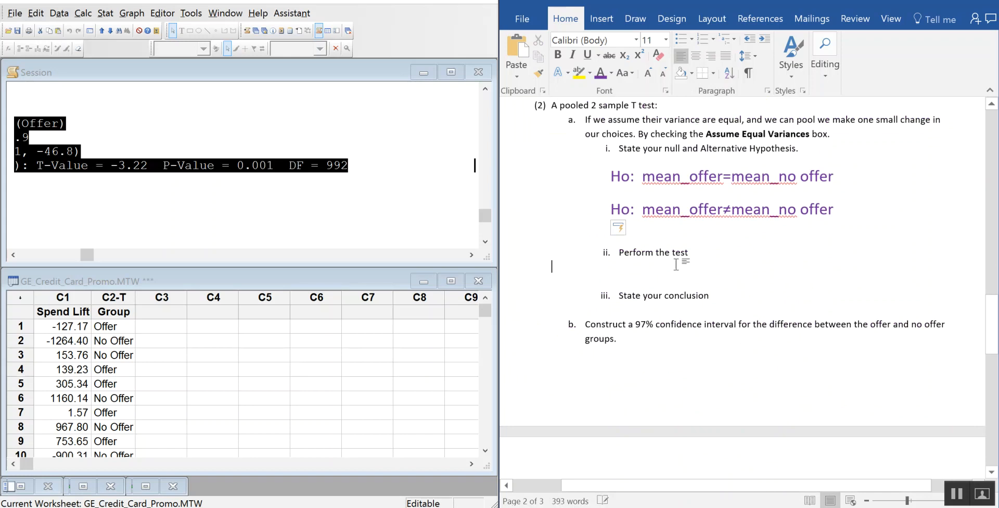
click(657, 234)
key(BackSpace)
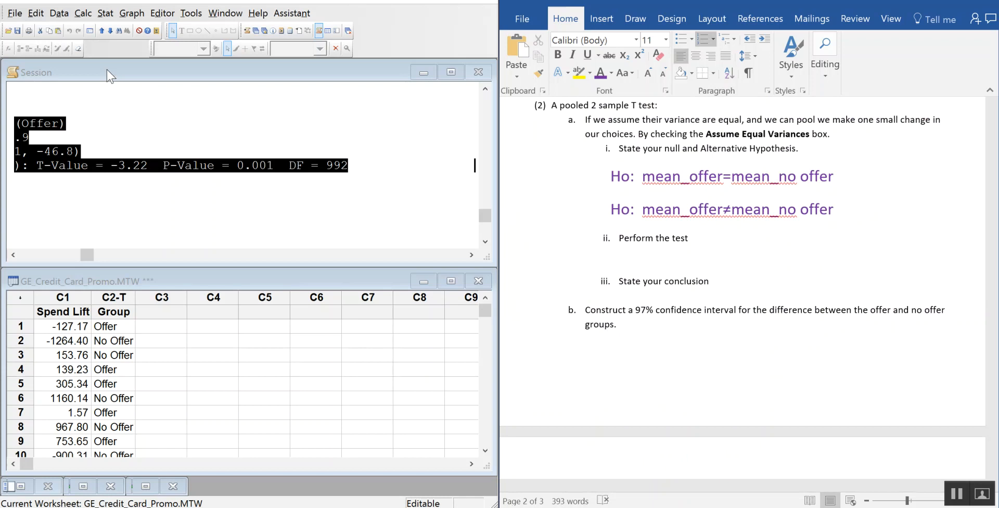
- In Minitab, run the 2-Sample t test of 'Spend Lift' by Group with a 97 confidence level and equal variances assumed
click(106, 13)
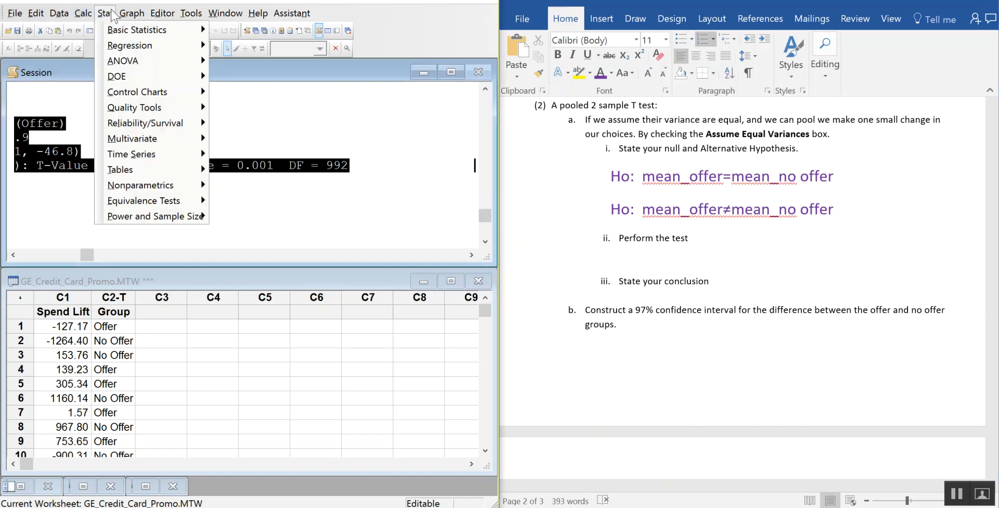
mouse_move(110, 35)
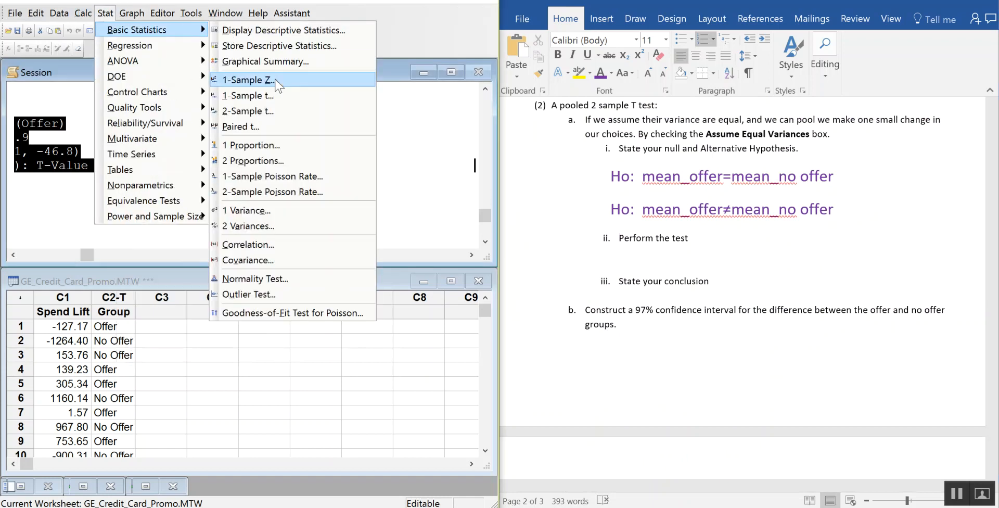
click(273, 111)
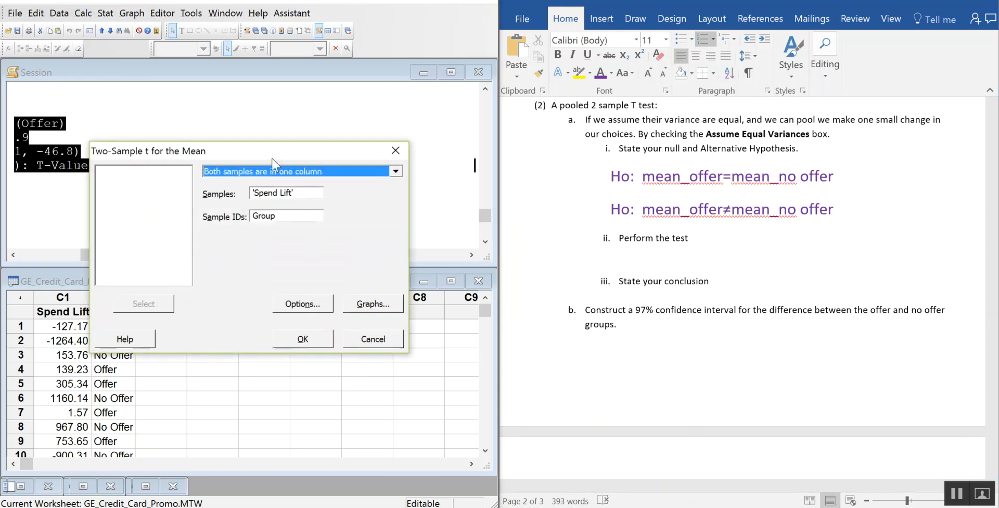
drag(272, 151, 185, 72)
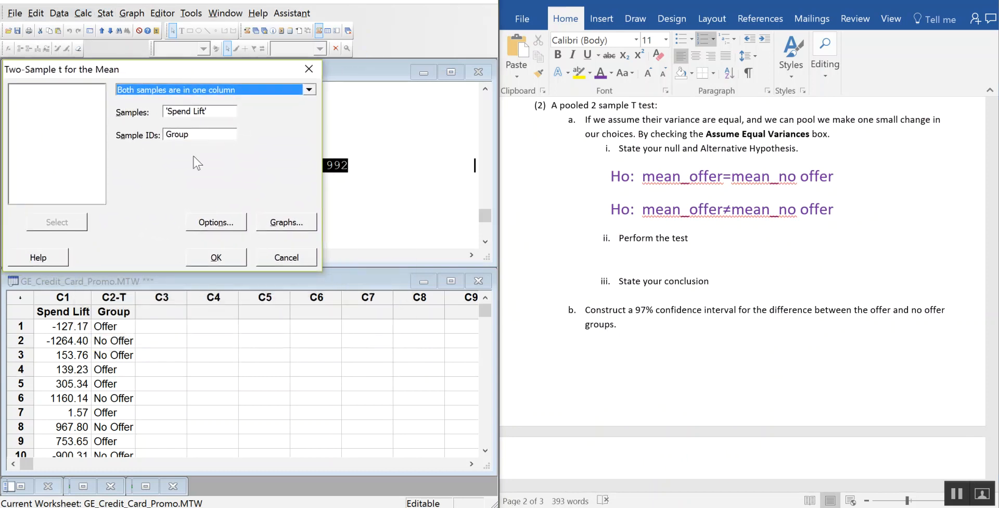
click(219, 223)
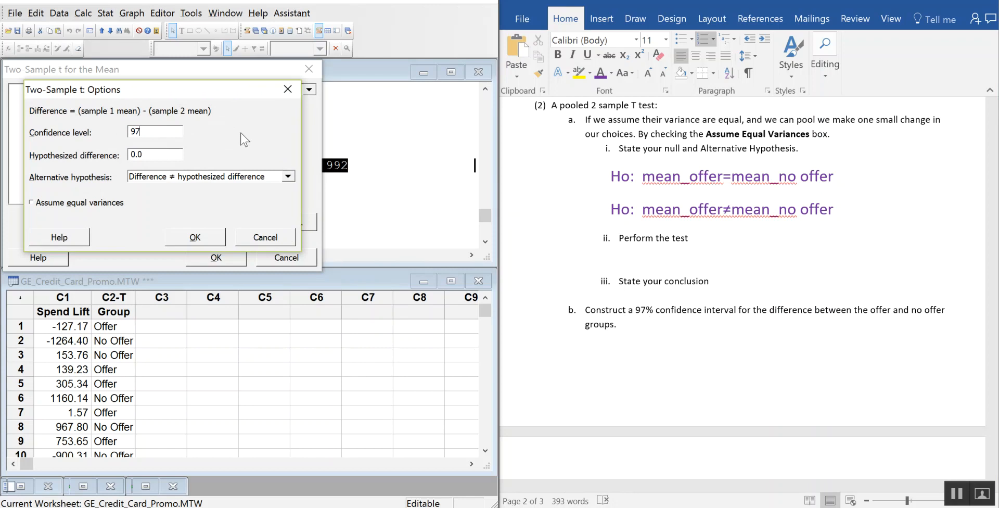
click(31, 203)
click(204, 237)
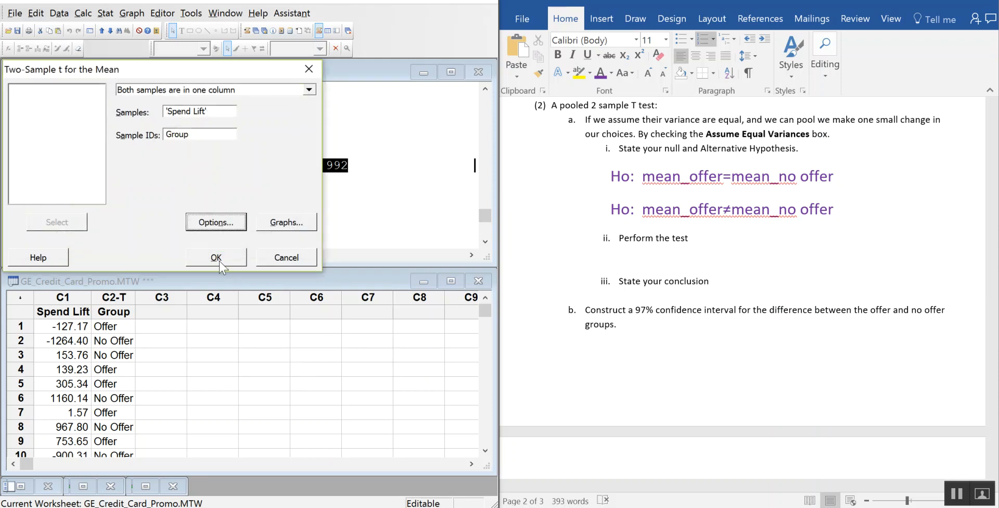
click(218, 261)
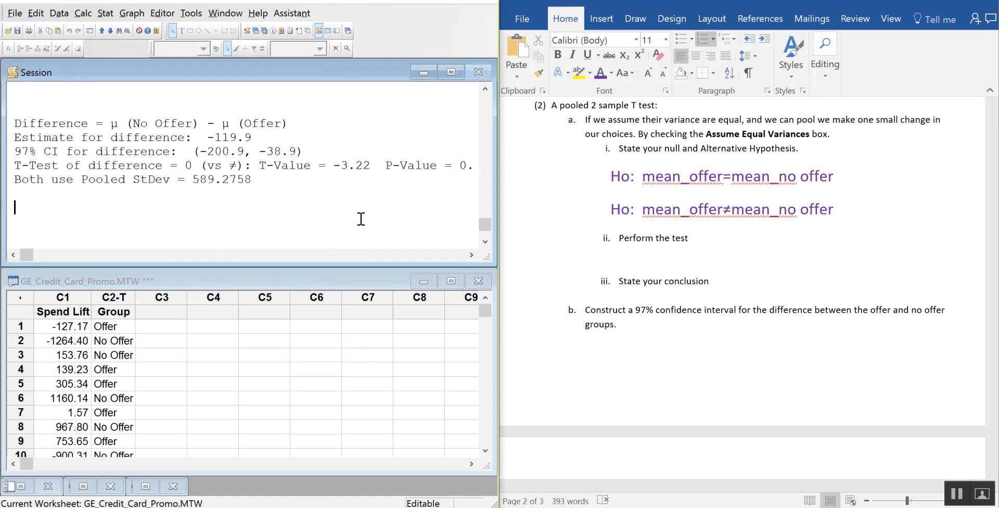
- Copy the whole pooled test output and paste it below "Perform the test" in the Word document, keeping source formatting
drag(255, 184, 4, 117)
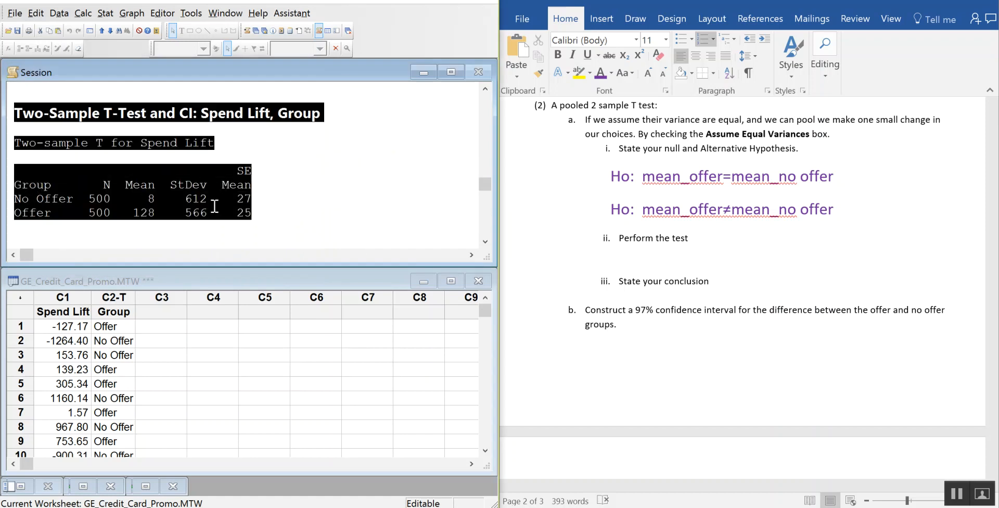
click(616, 257)
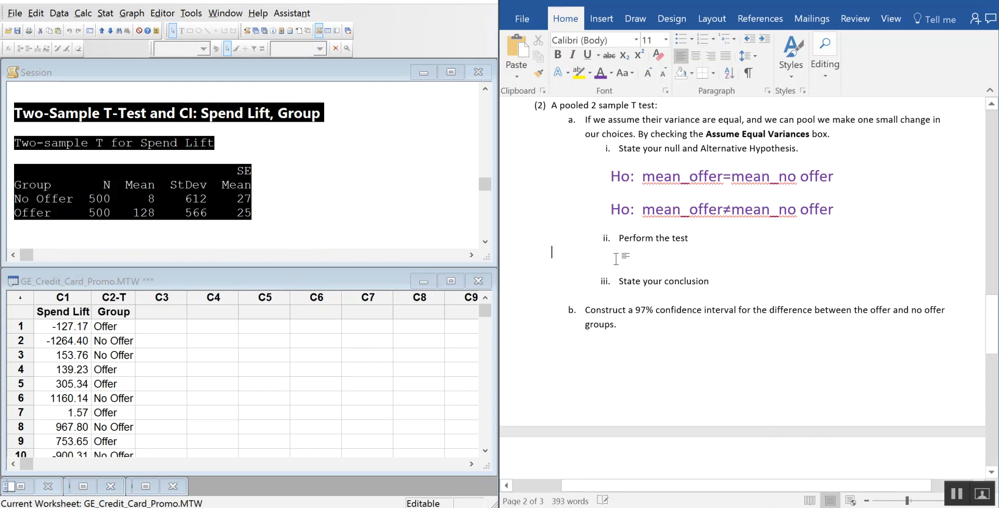
right_click(616, 258)
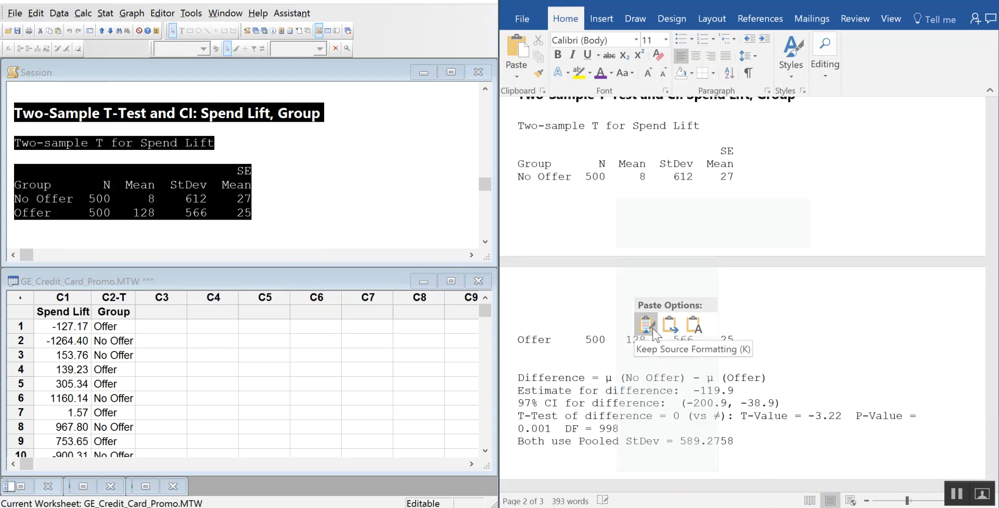
click(653, 334)
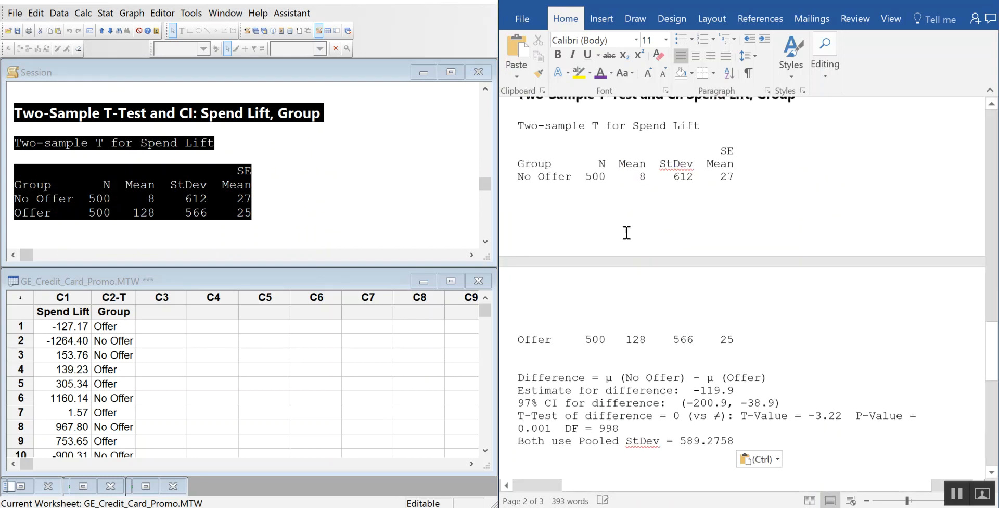
- Insert empty lines above the pasted "Two-Sample T-Test and CI: Spend Lift, Group" heading to move the output onto the next page
click(516, 224)
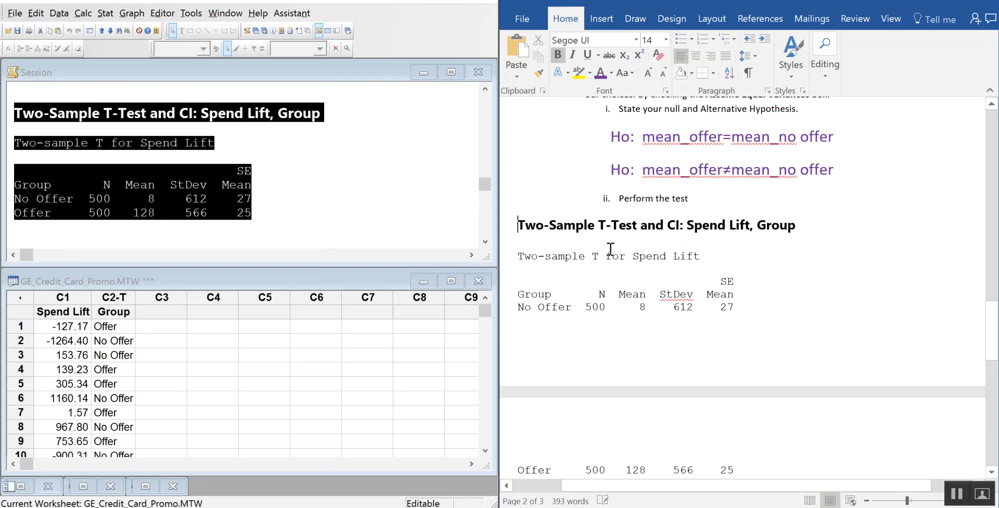
key(Return)
key(Return)
key(Return)
key(Return)
key(Return)
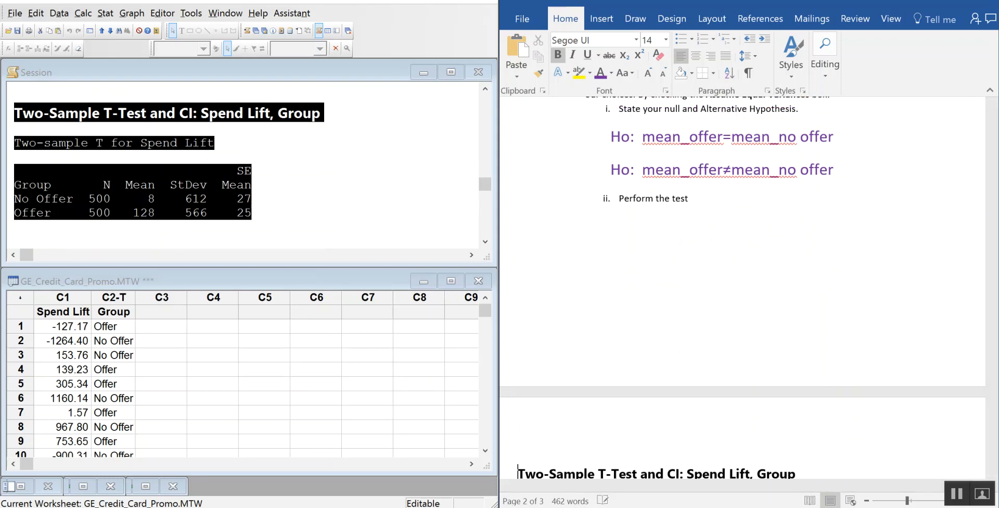
- Highlight "DF = 998" and "StDev = 589.2758" in turquoise in the pasted pooled test output
click(590, 73)
click(627, 94)
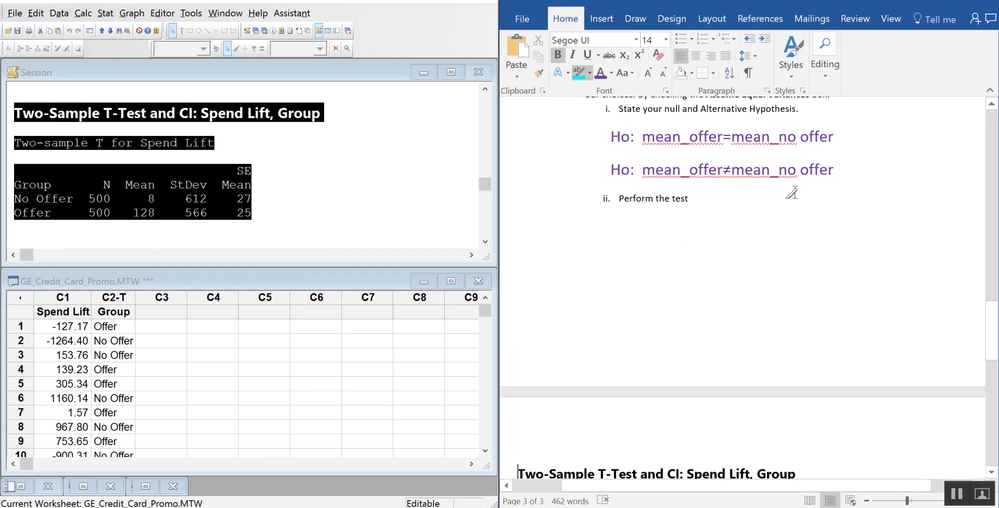
scroll(793, 197, down, 6)
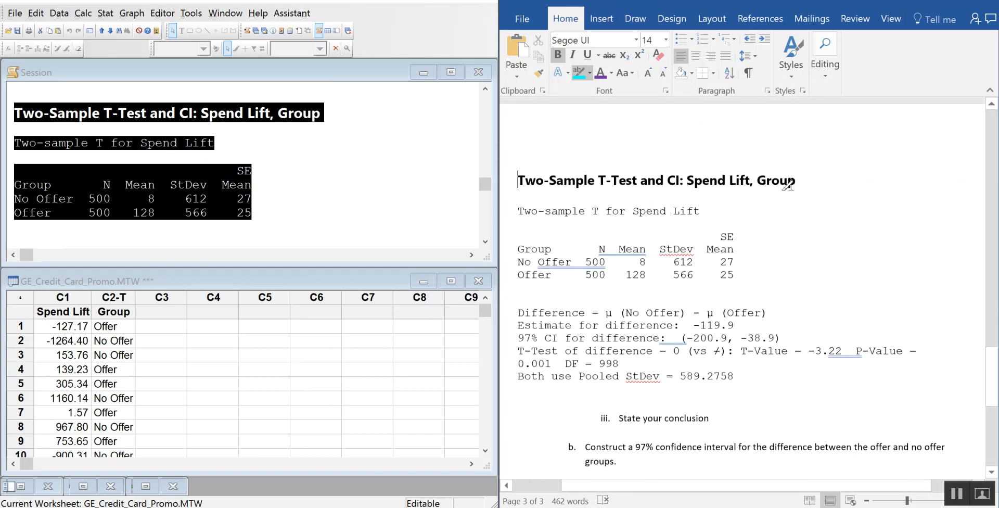
scroll(797, 196, down, 1)
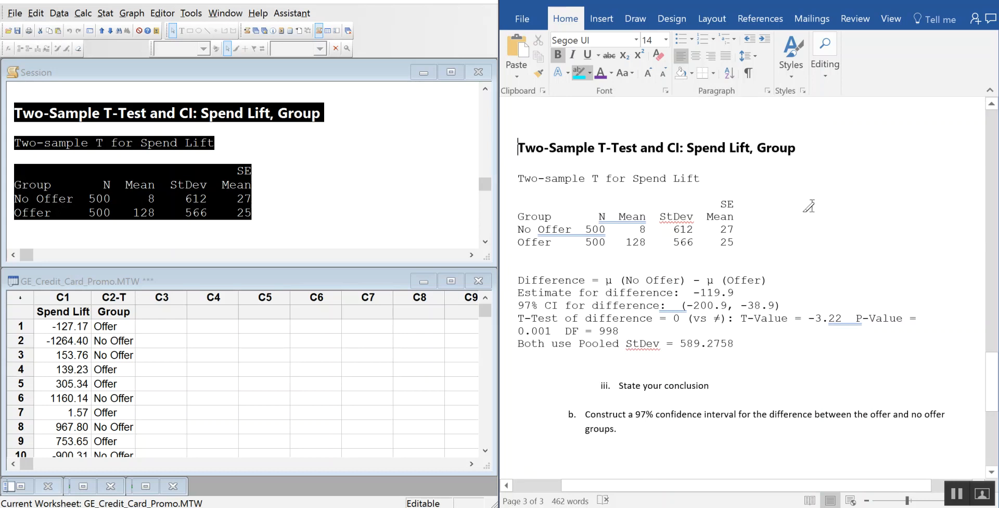
scroll(812, 213, down, 1)
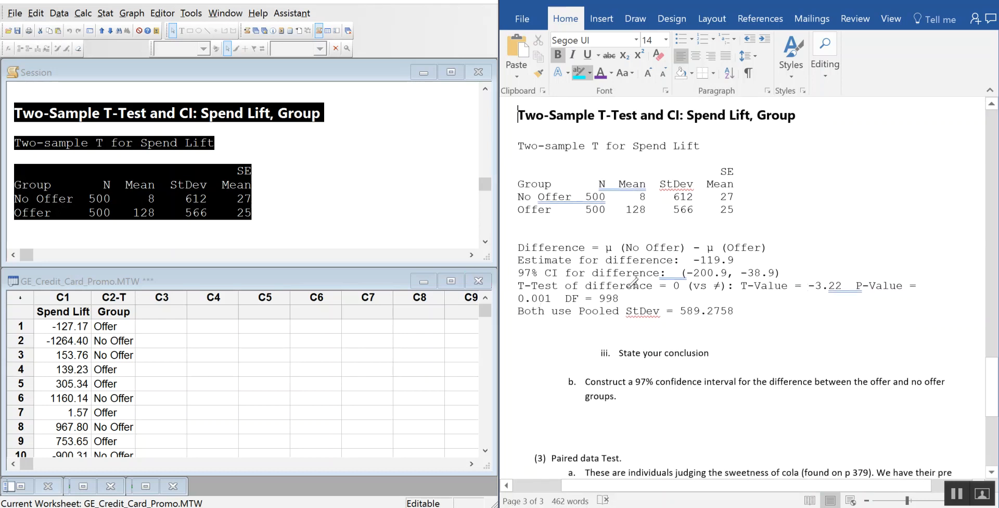
drag(624, 298, 569, 297)
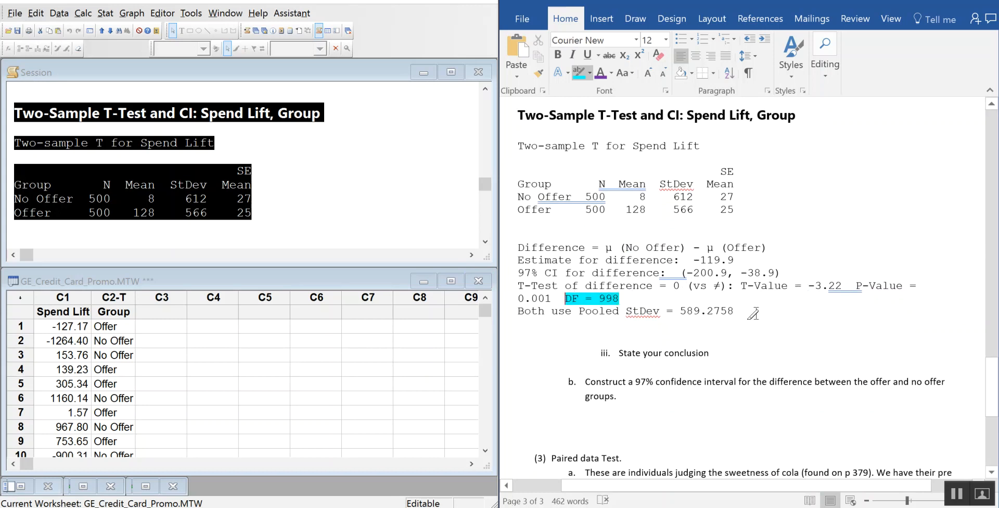
drag(745, 314, 642, 313)
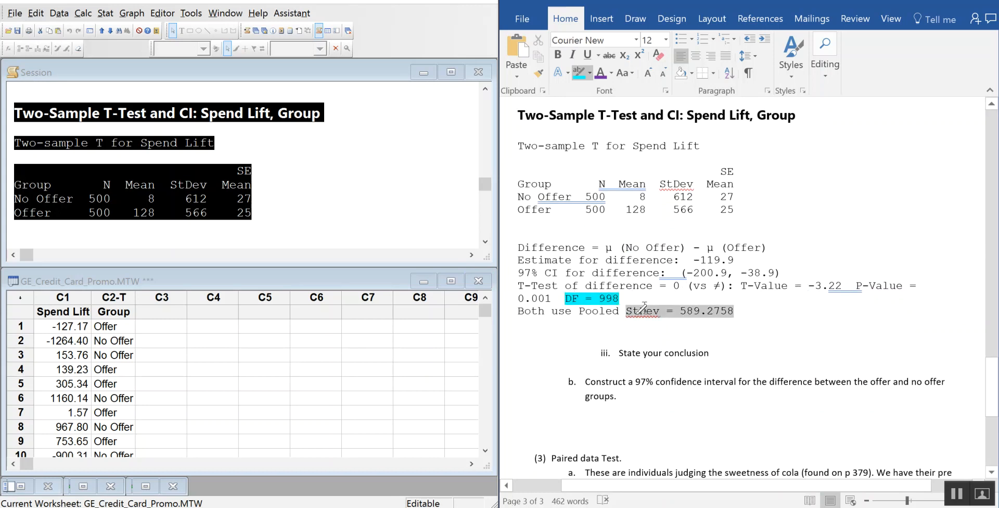
drag(641, 312, 641, 313)
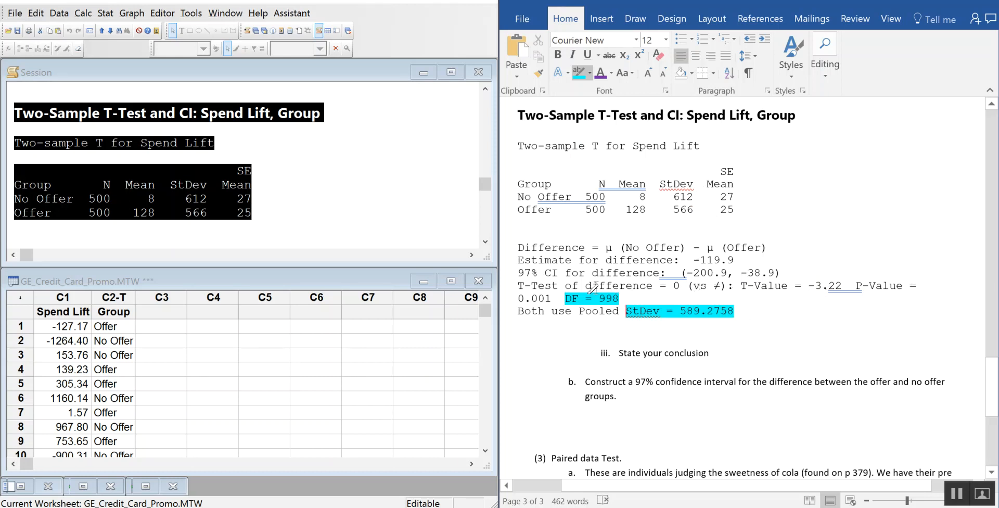
mouse_move(780, 273)
mouse_down()
mouse_move(674, 270)
mouse_move(780, 274)
mouse_up()
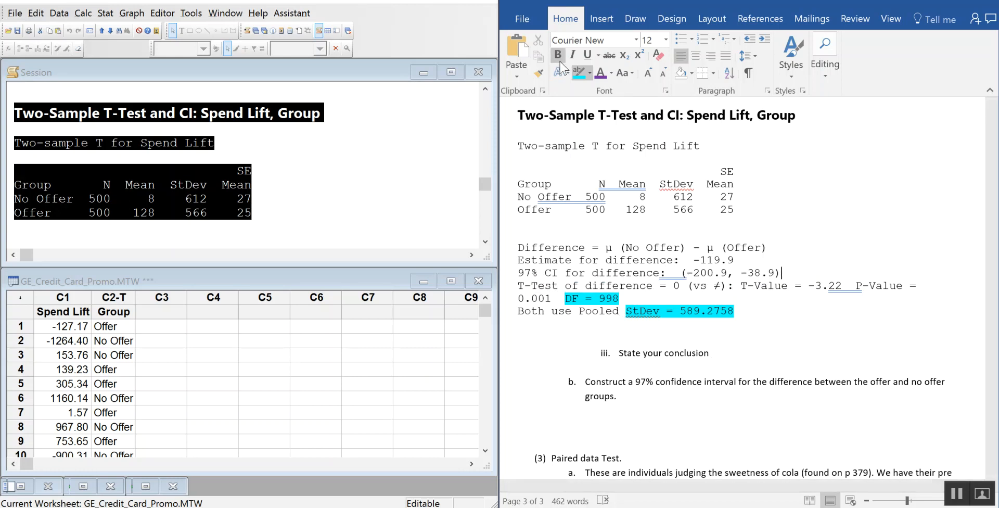
click(582, 72)
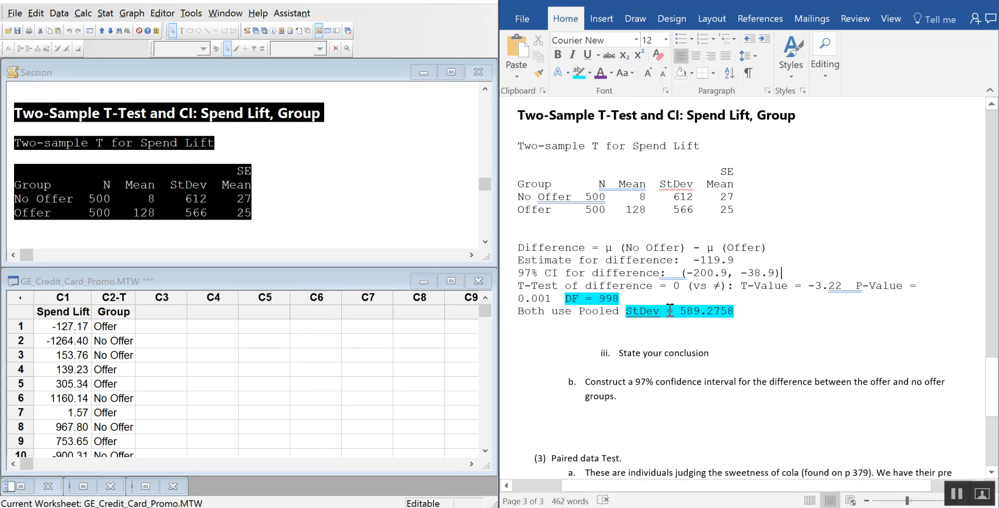
- Delete the empty line above "State your conclusion" and set the blank line below it to bold, size 20
click(618, 334)
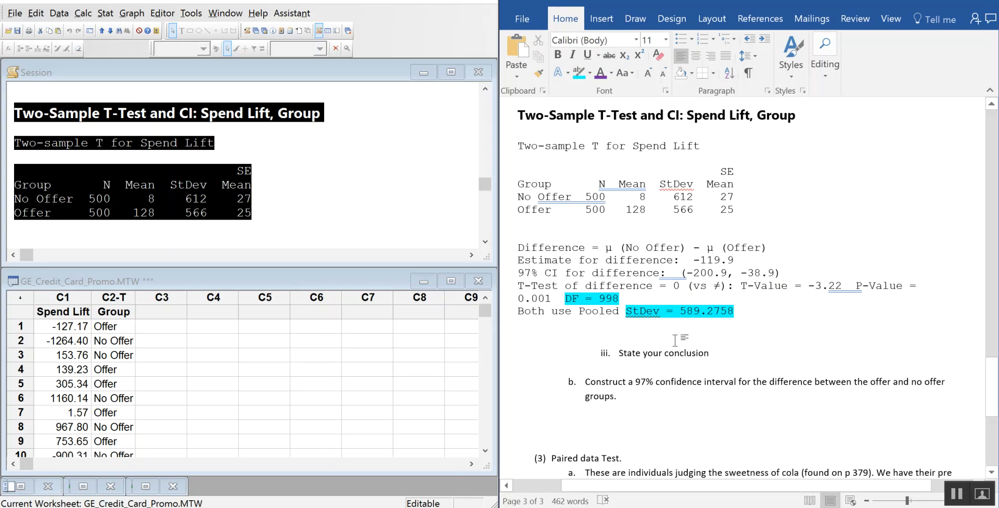
key(Delete)
click(639, 354)
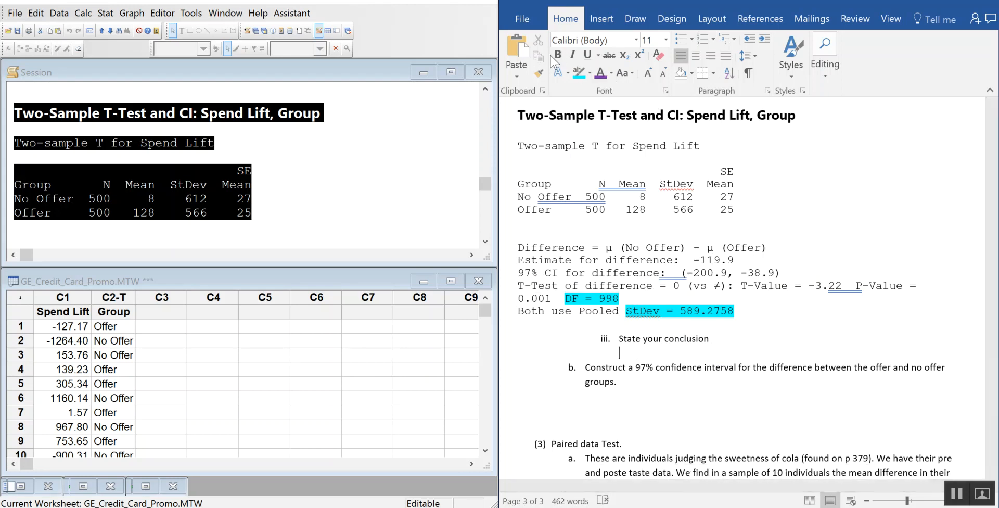
click(559, 55)
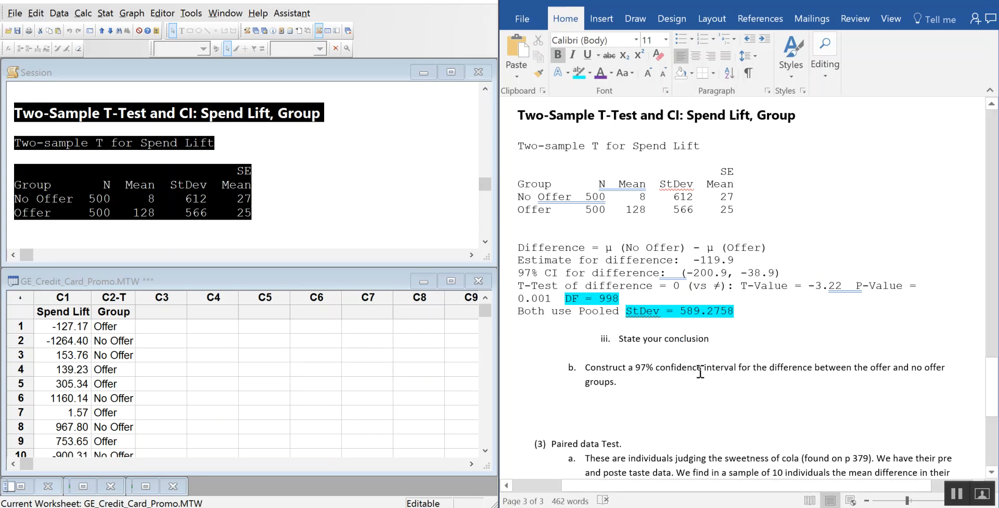
click(648, 74)
click(648, 74)
click(648, 74)
click(648, 75)
click(648, 74)
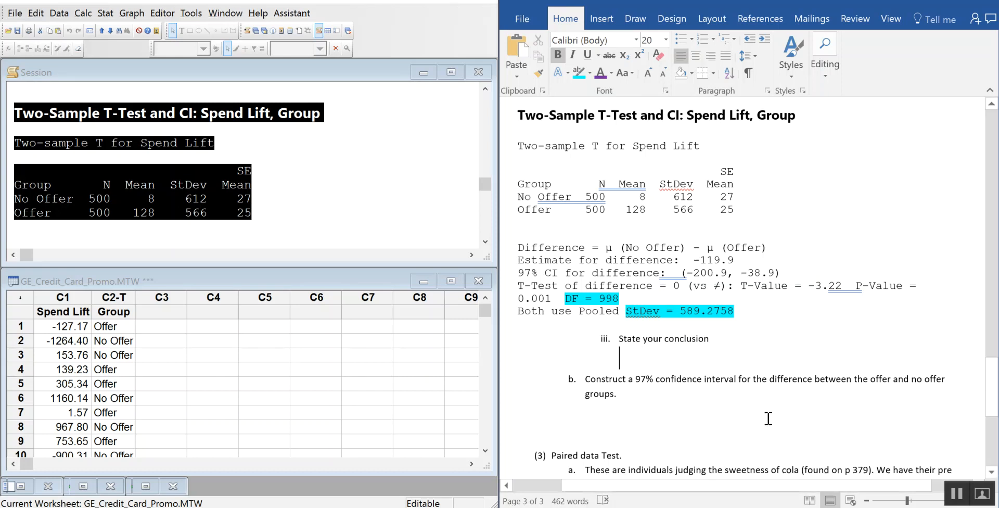
- Copy the earlier conclusion starting "There is strong evidence that there is a difference in average spending" and paste it below "State your conclusion" for the pooled test
scroll(768, 418, up, 3)
scroll(784, 382, up, 8)
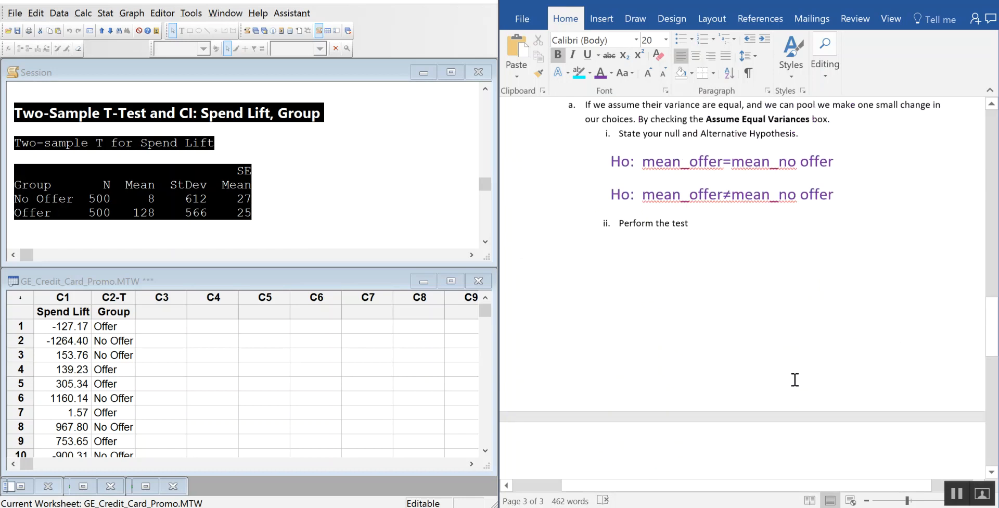
drag(645, 224, 582, 184)
scroll(623, 289, down, 13)
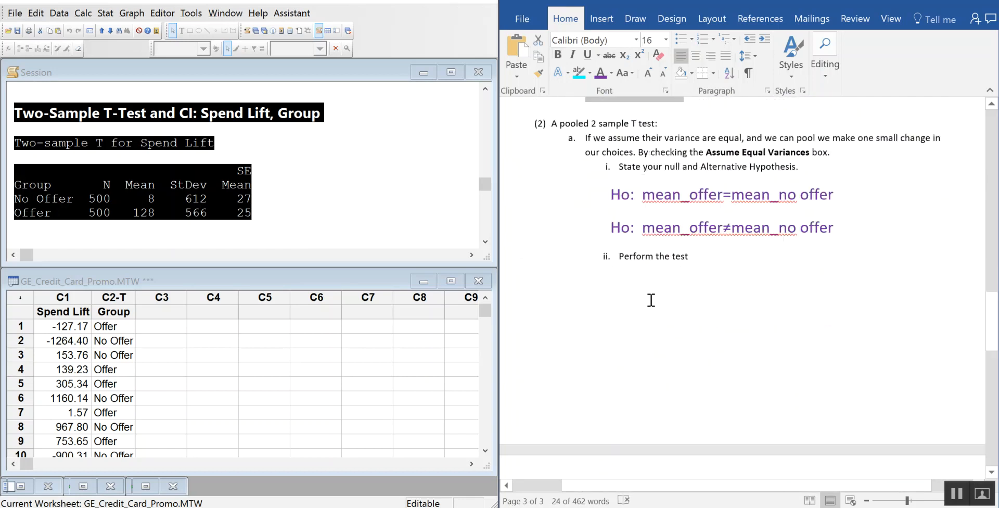
click(630, 292)
key(Return)
key(BackSpace)
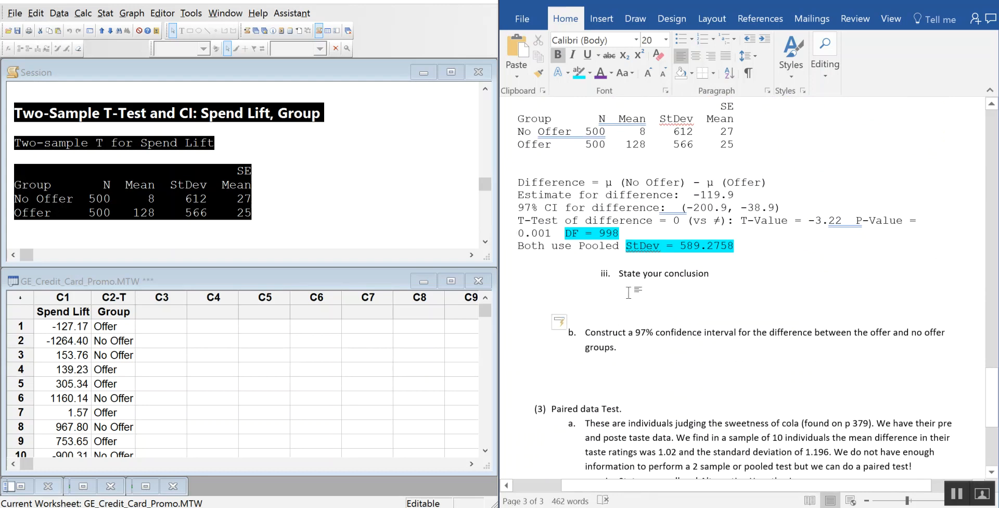
key(ctrl+v)
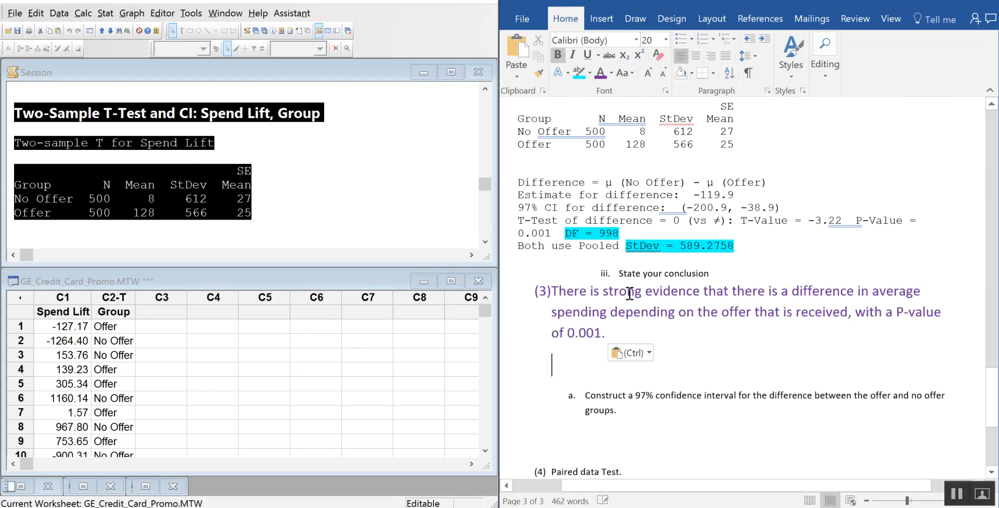
- Remove the list numbering from the pasted conclusion and delete the empty line between it and item b
click(559, 289)
click(709, 43)
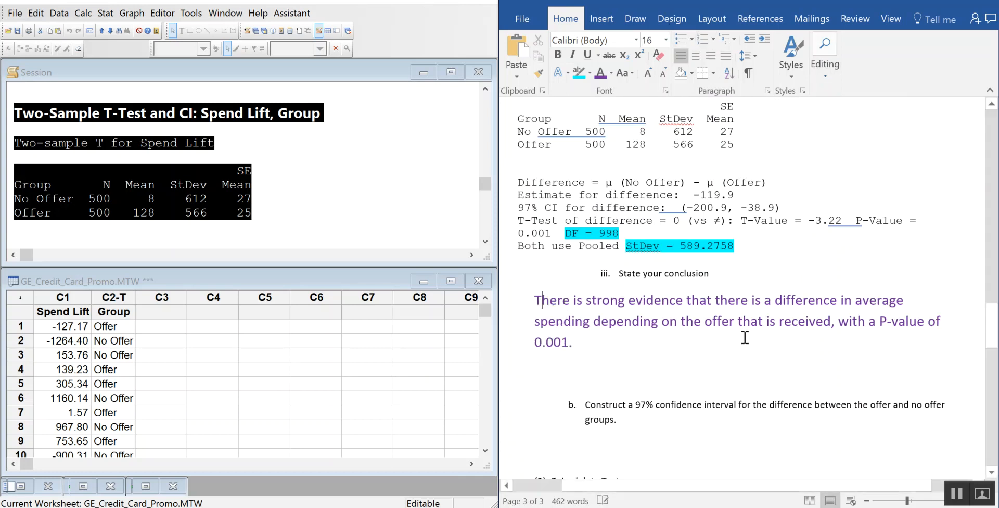
click(660, 365)
key(Delete)
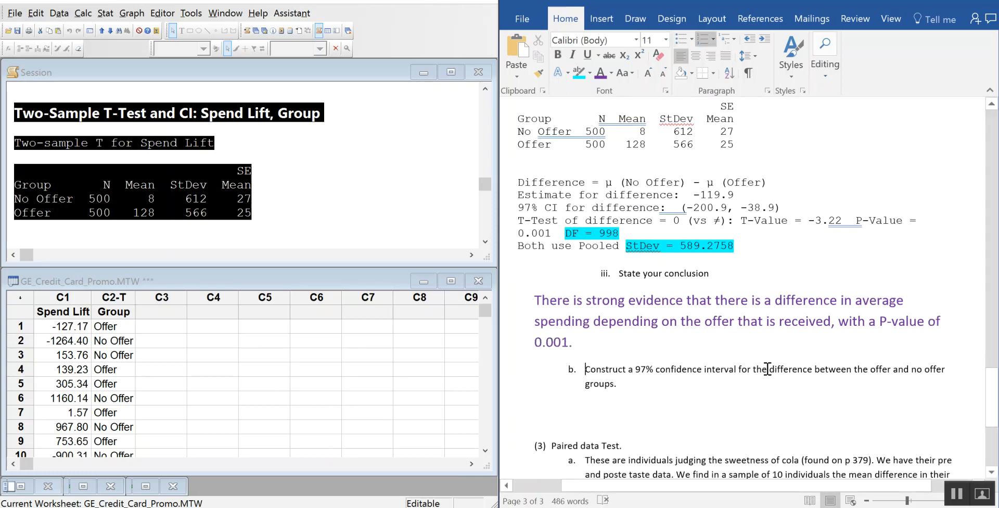
- Set the blank line below the 97% confidence interval question to purple text at size 18
scroll(749, 416, down, 3)
scroll(703, 312, up, 4)
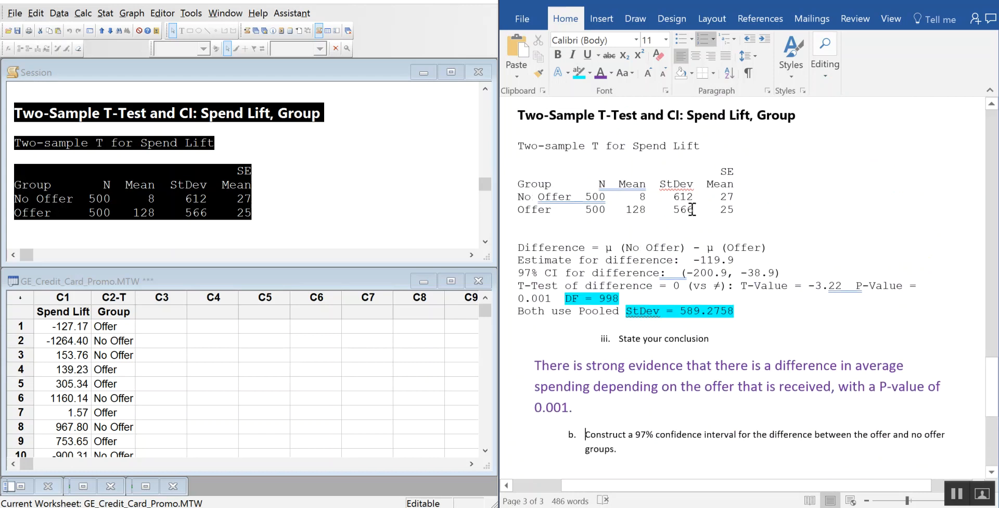
scroll(696, 213, down, 3)
scroll(696, 224, down, 1)
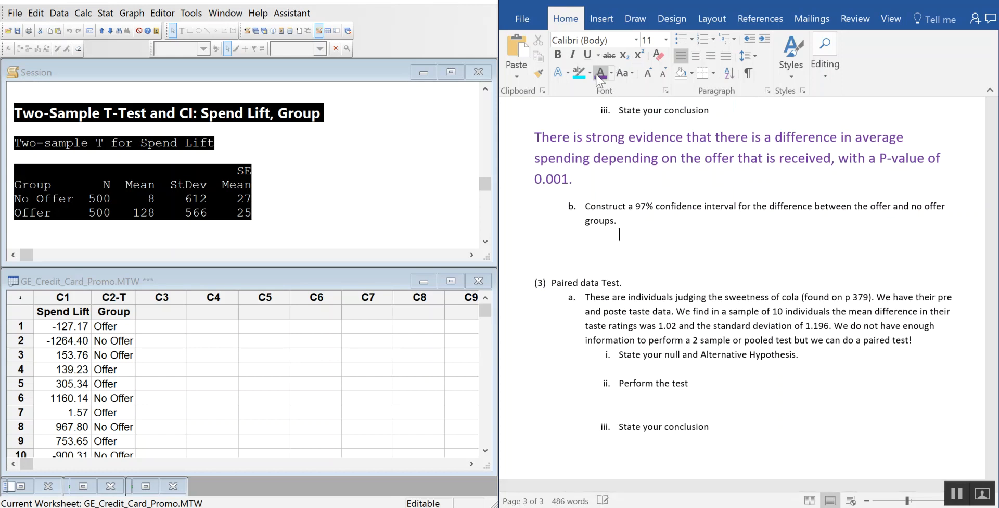
click(648, 72)
click(651, 76)
click(650, 76)
click(650, 75)
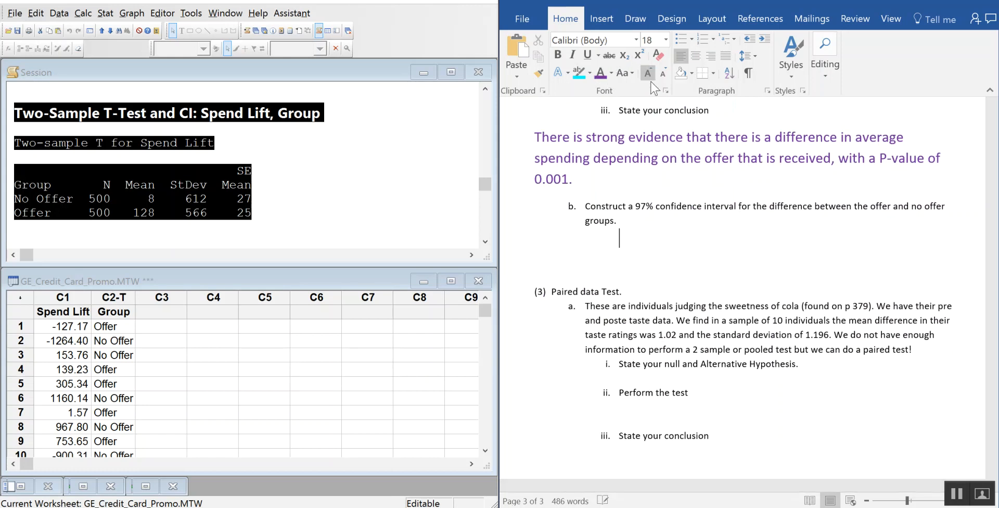
- Enter the interval "(-200.9, -38.9)" as the answer to item b and start a new line below it
scroll(726, 333, up, 1)
scroll(727, 333, up, 1)
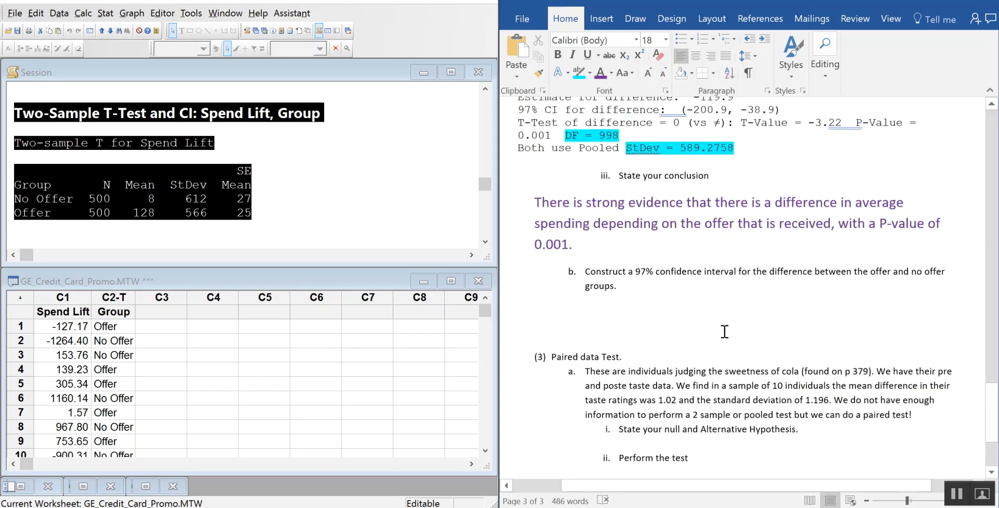
scroll(802, 376, up, 1)
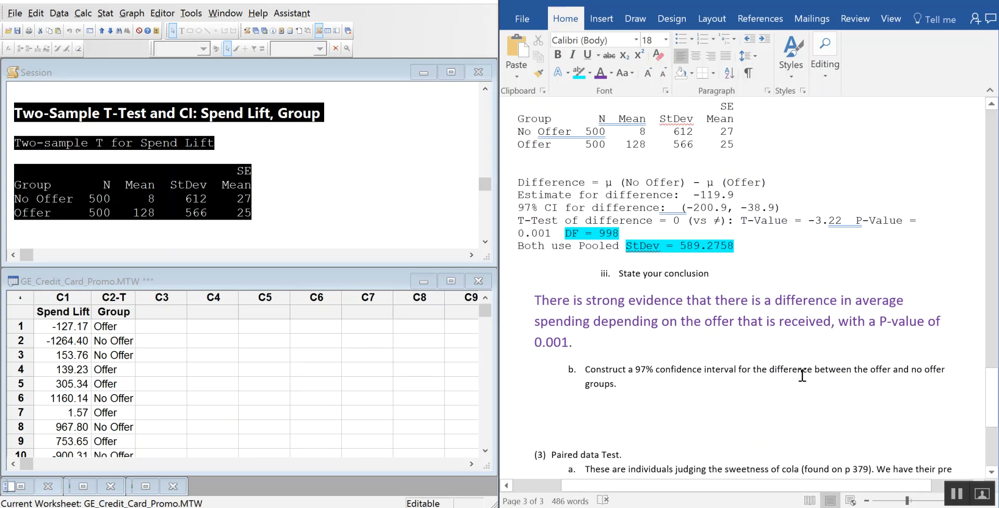
text((-)
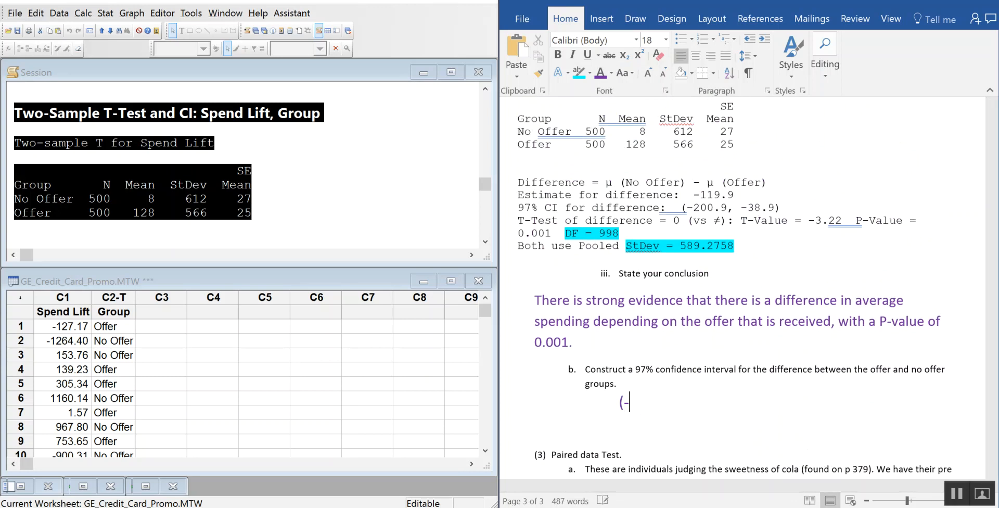
text(200.9, -38.9))
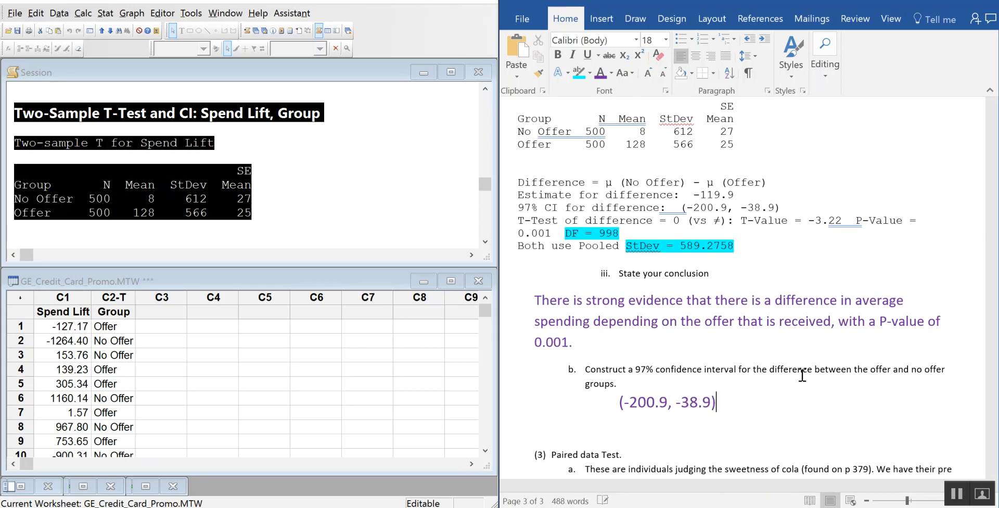
key(Return)
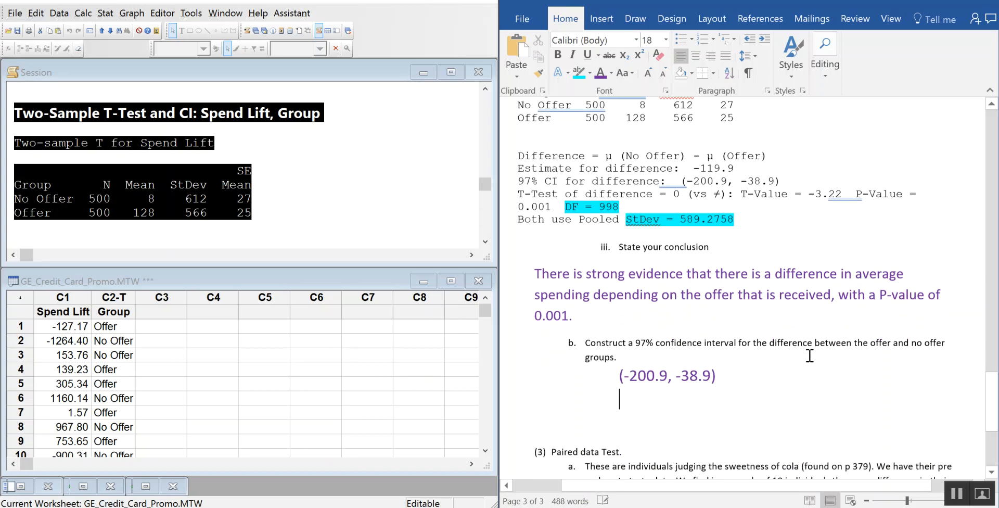
- Begin the interval's interpretation below (-200.9, -38.9) with "We are 95% confidence that the offer groups"
scroll(803, 355, down, 1)
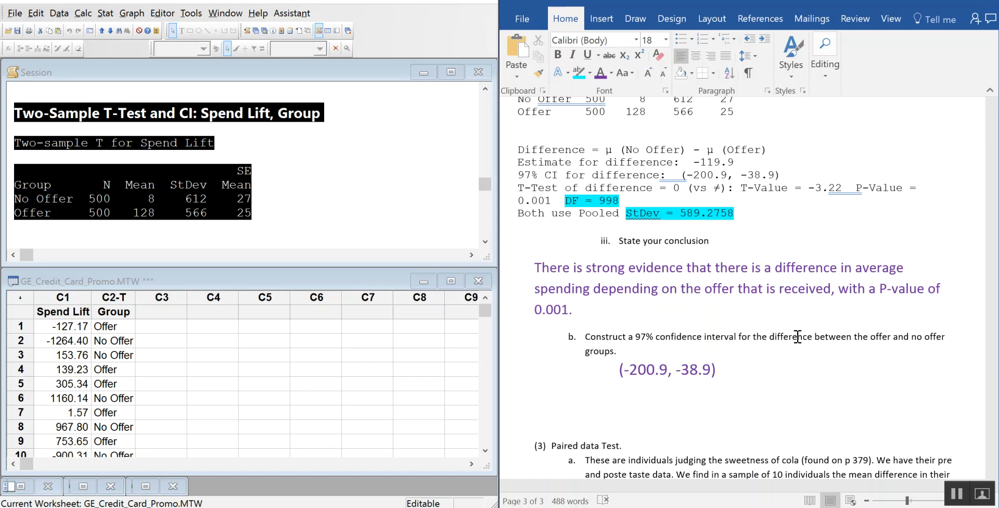
text(We)
text( are )
text(59)
key(BackSpace)
key(BackSpace)
text(955)
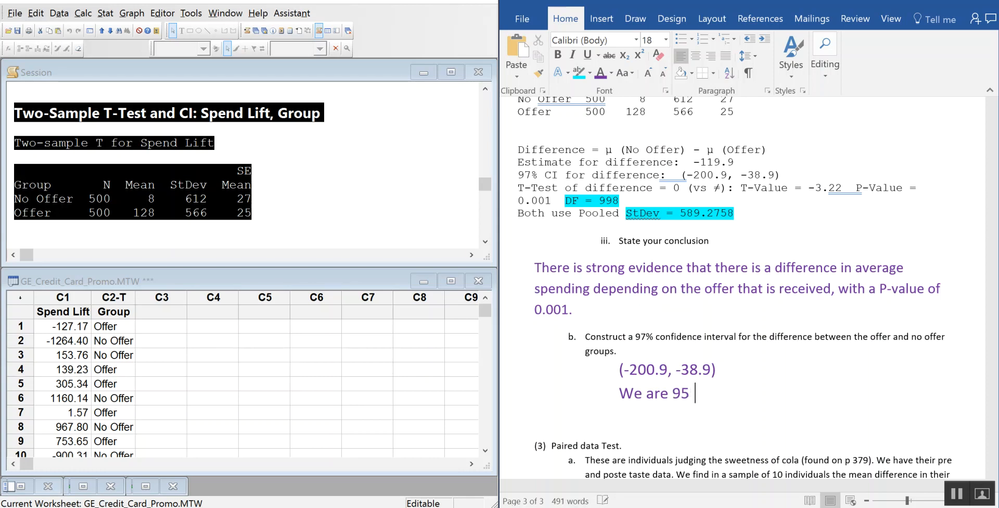
key(BackSpace)
text(% confidence that the d)
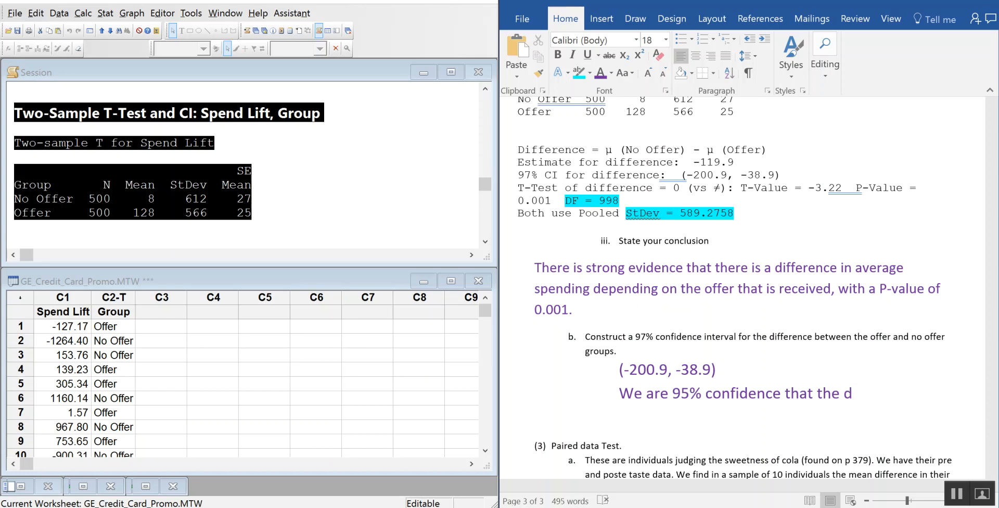
text(ior)
key(BackSpace)
key(BackSpace)
key(BackSpace)
text(offer groups)
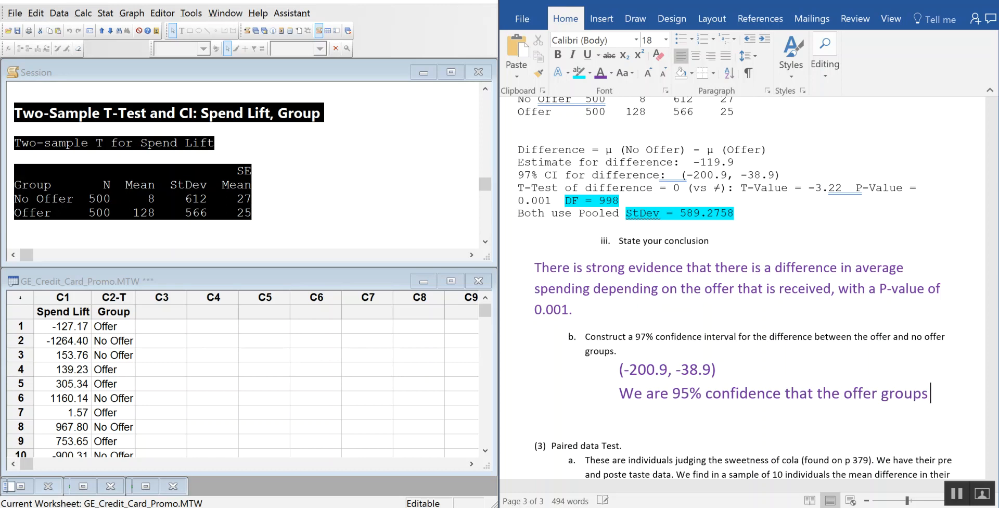
- Complete the interpretation with "spends between $200.90 and $38.90 more on average that the no offer group."
text( spends be)
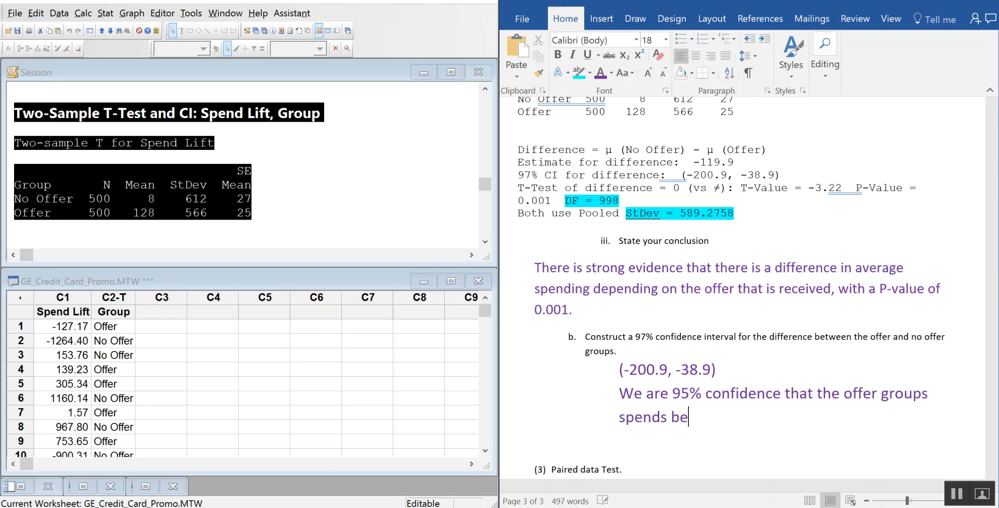
text(twee)
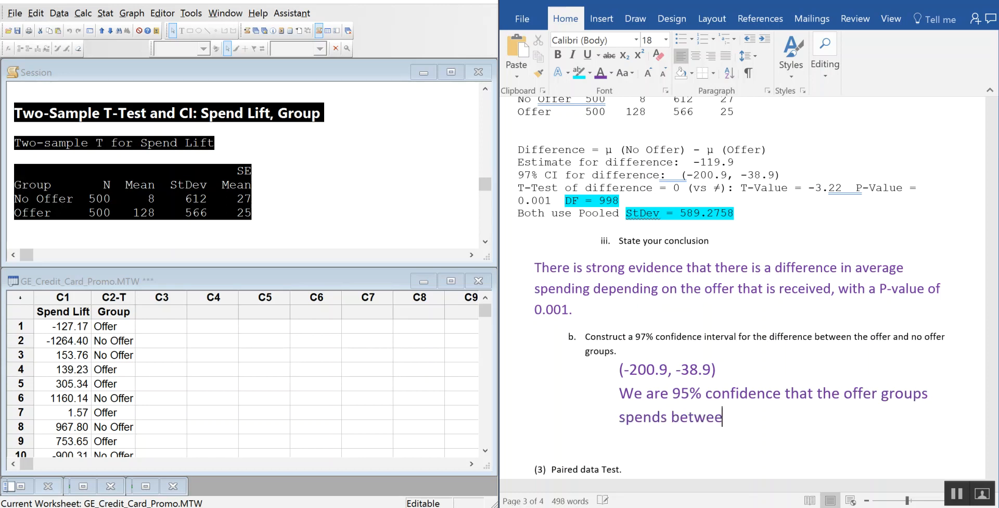
text(n $200.90)
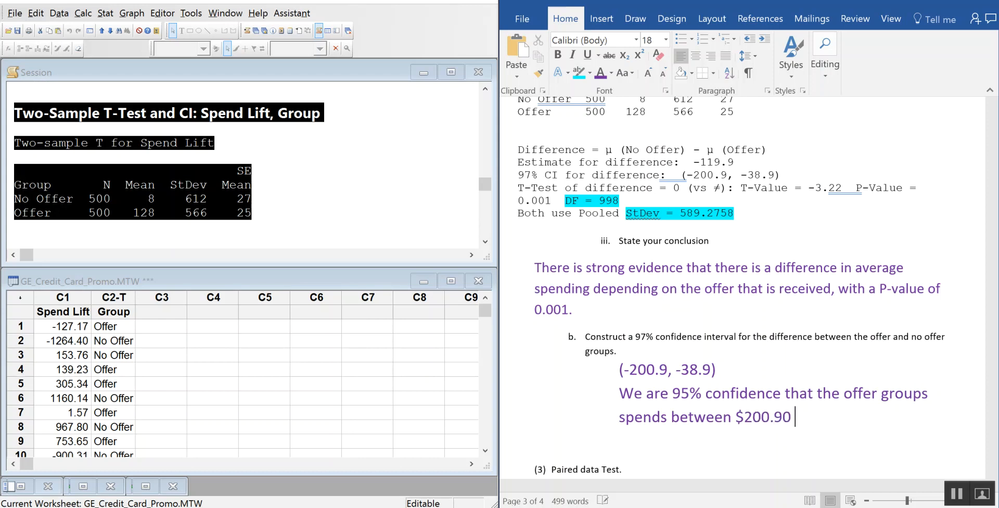
text( and $38)
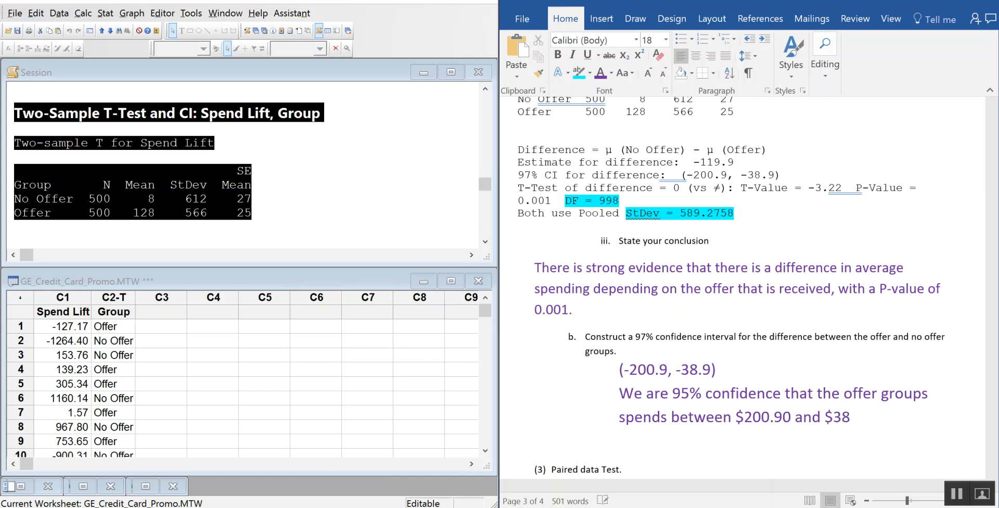
text(90 more on )
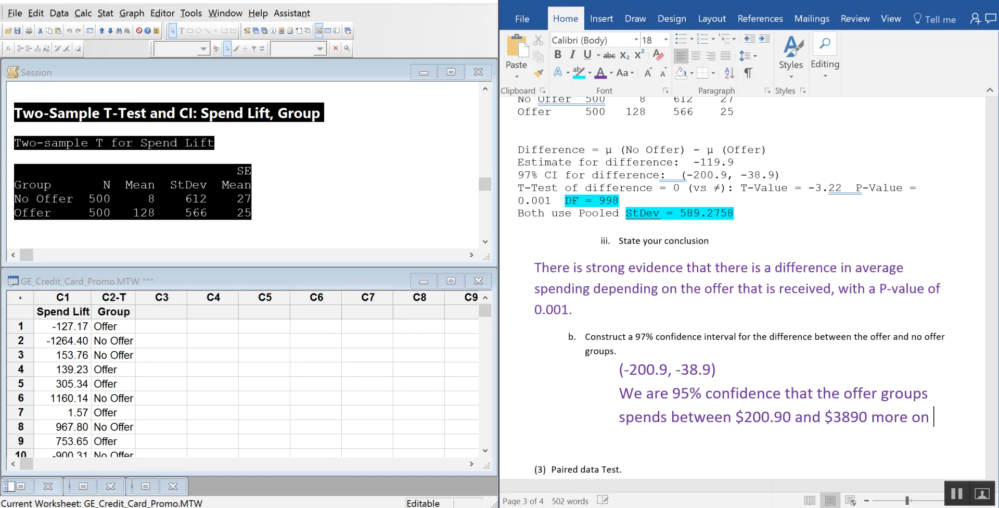
text(average)
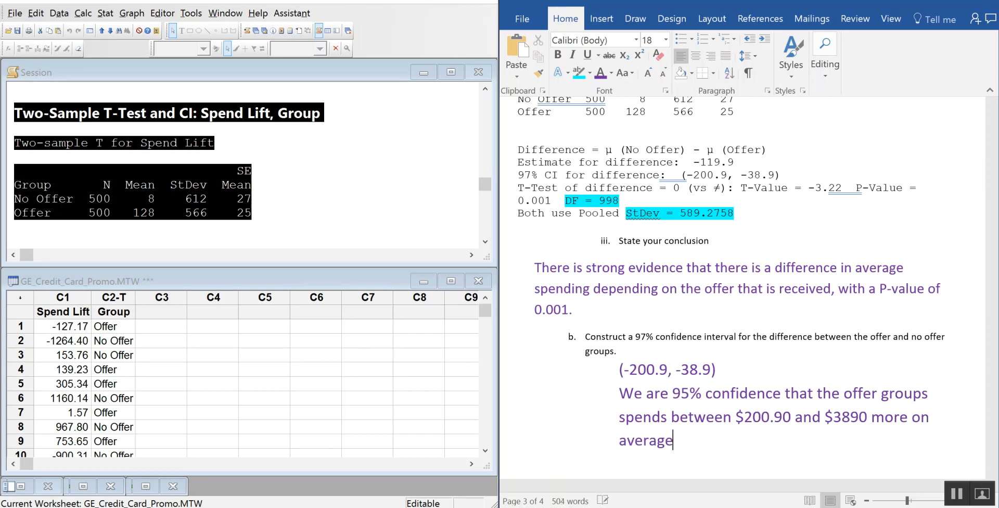
text( that the no offer)
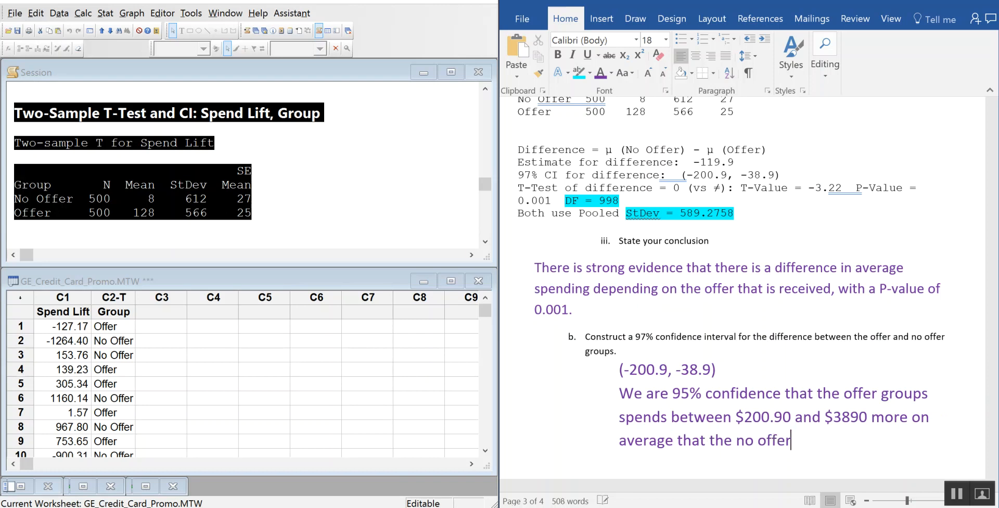
text( group.)
scroll(826, 307, down, 3)
click(851, 354)
text(.)
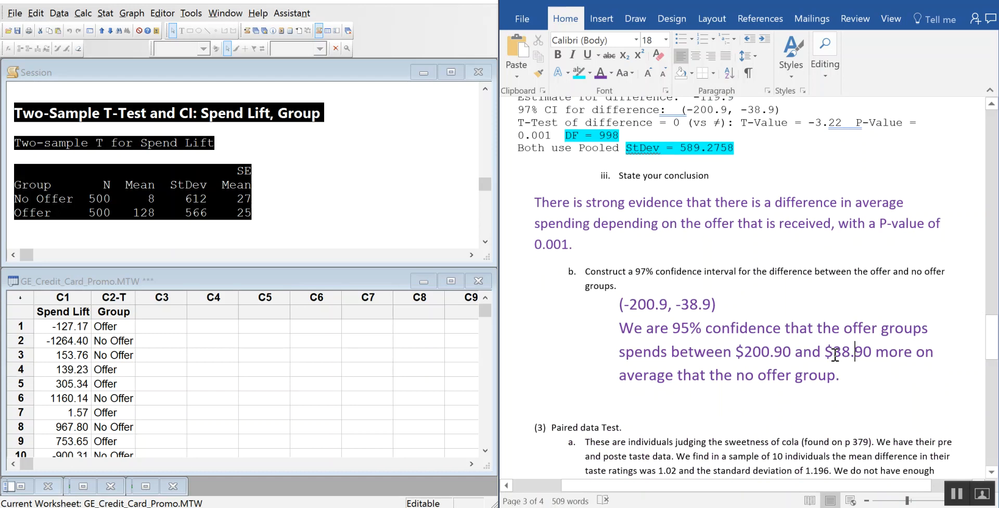
- Insert five blank lines above "(3) Paired data Test." to push that question onto the next page
scroll(841, 350, down, 3)
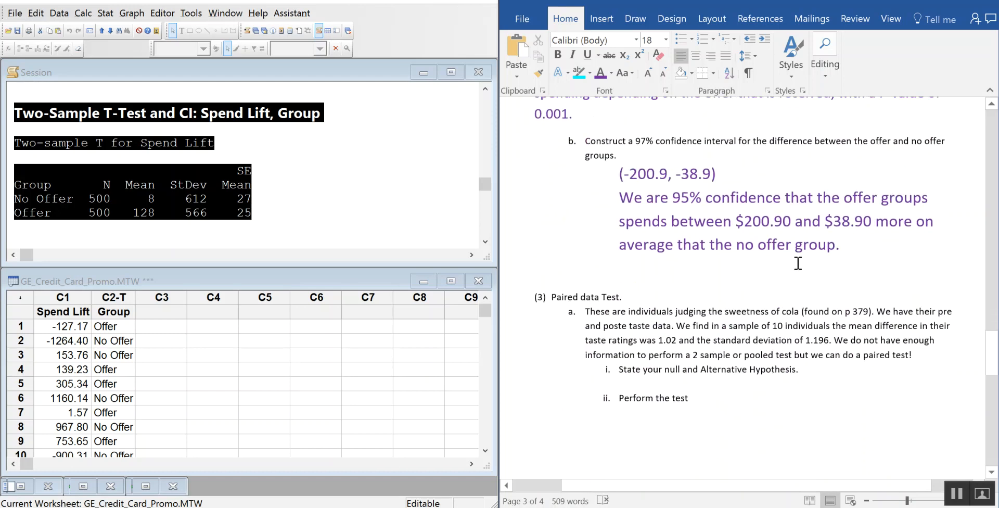
scroll(798, 263, down, 2)
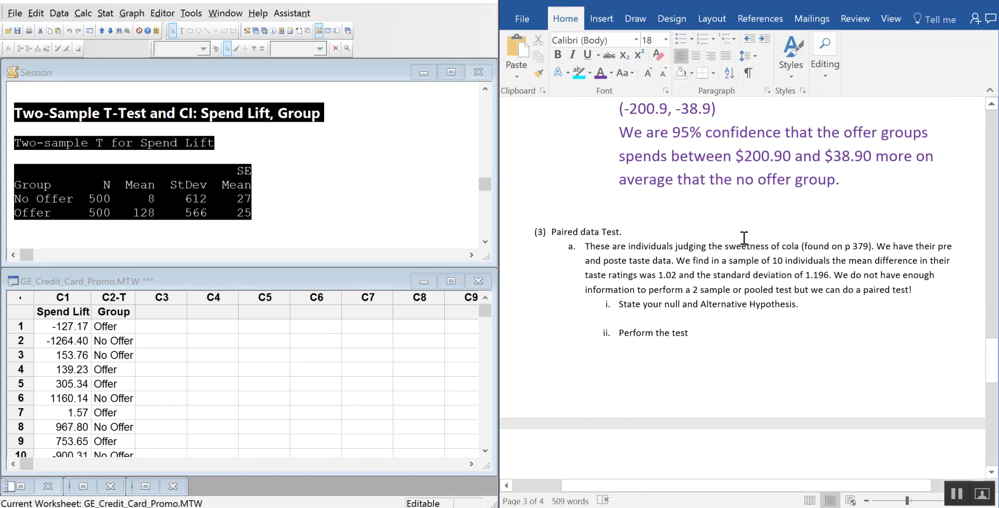
click(557, 207)
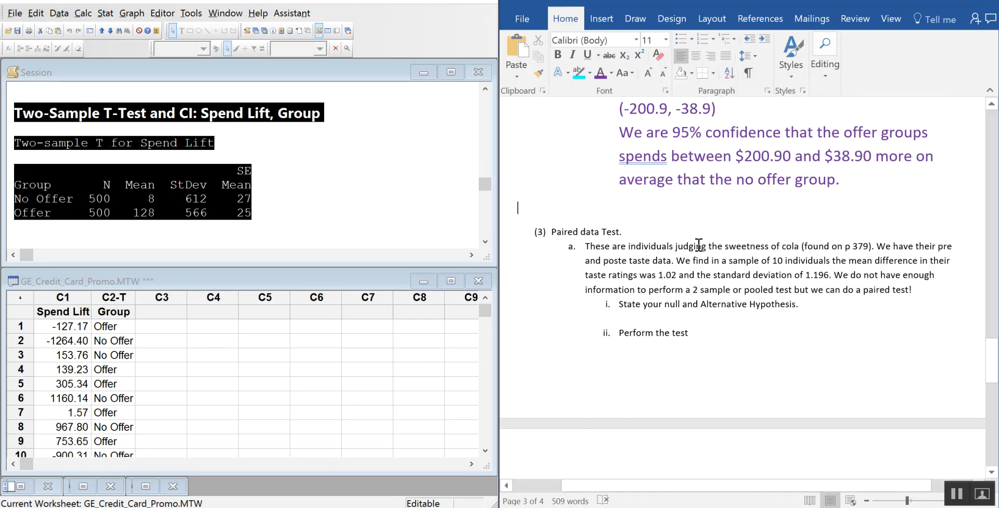
click(714, 200)
key(Return)
key(Return)
key(Return)
key(Return)
key(Return)
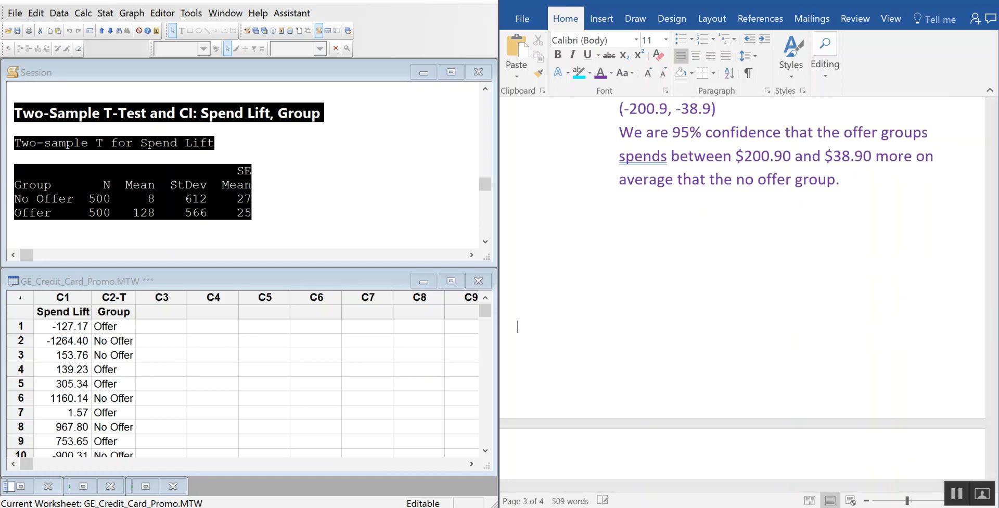
scroll(755, 229, down, 5)
scroll(749, 222, down, 1)
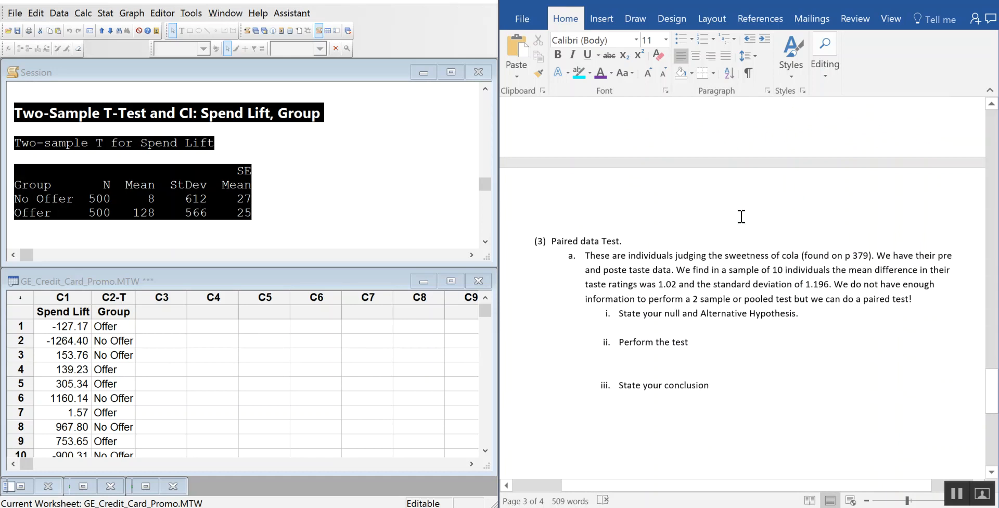
- Set the blank line below the paired test's "State your null and Alternative Hypothesis." to purple text at size 18
click(651, 328)
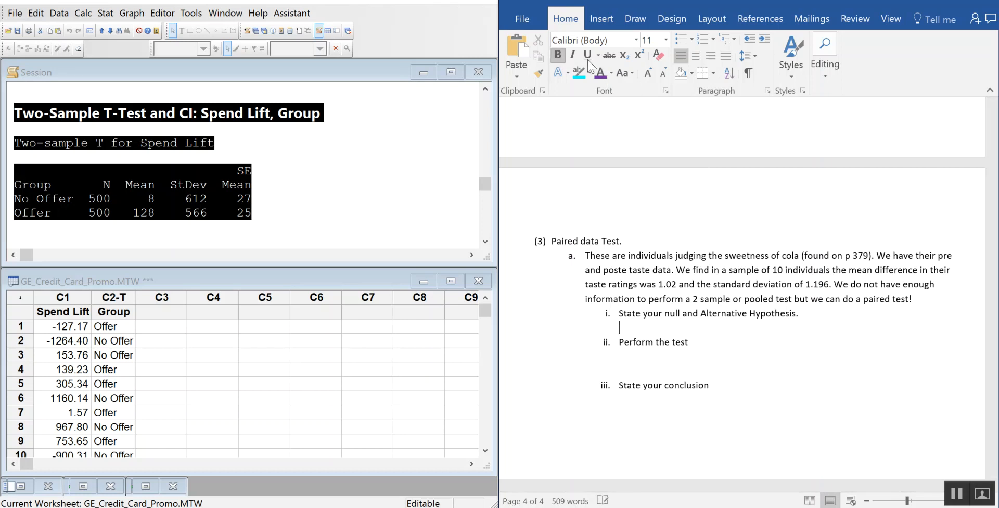
click(648, 73)
click(647, 73)
click(647, 73)
click(648, 74)
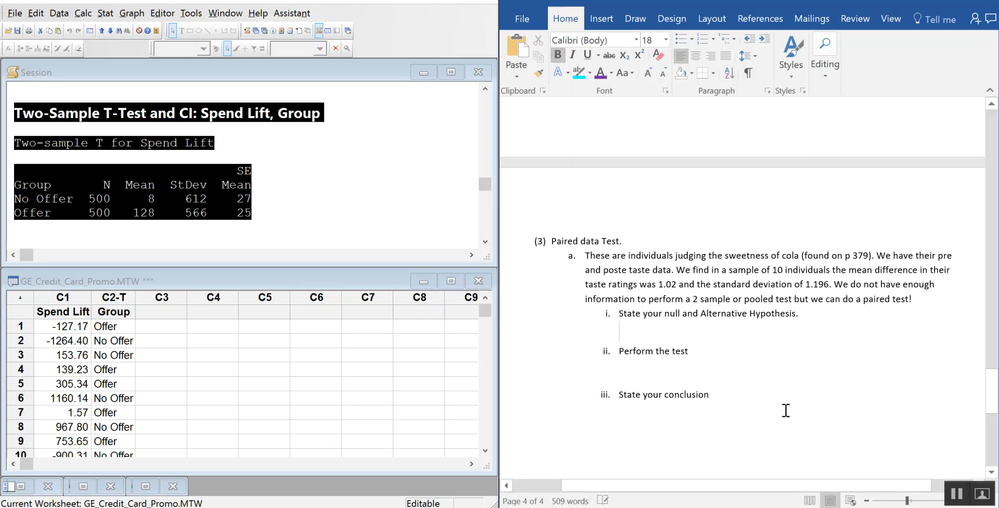
- Add the labels "Ho:" and "Ha:" on separate lines under the paired test's hypothesis question
text(Ho:)
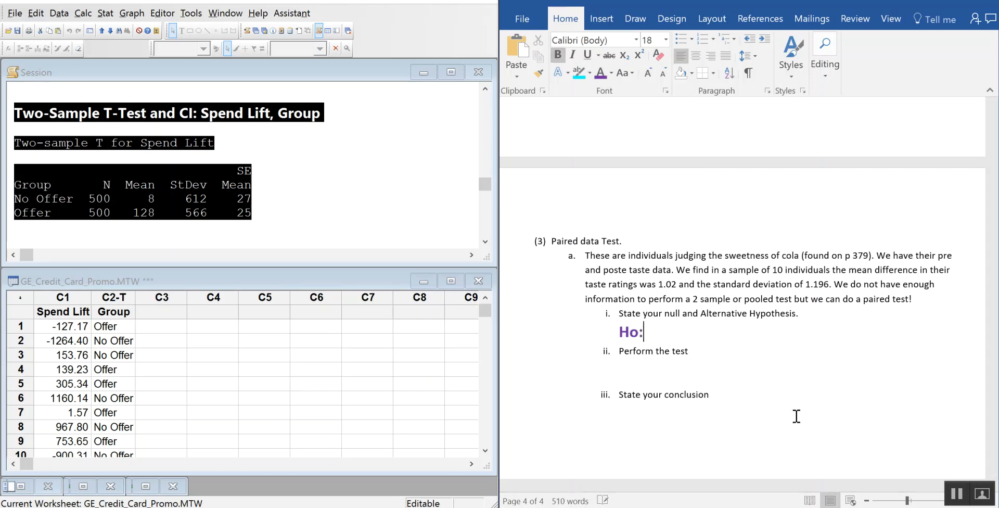
key(Return)
text(Ha.)
key(BackSpace)
text(:)
key(Up)
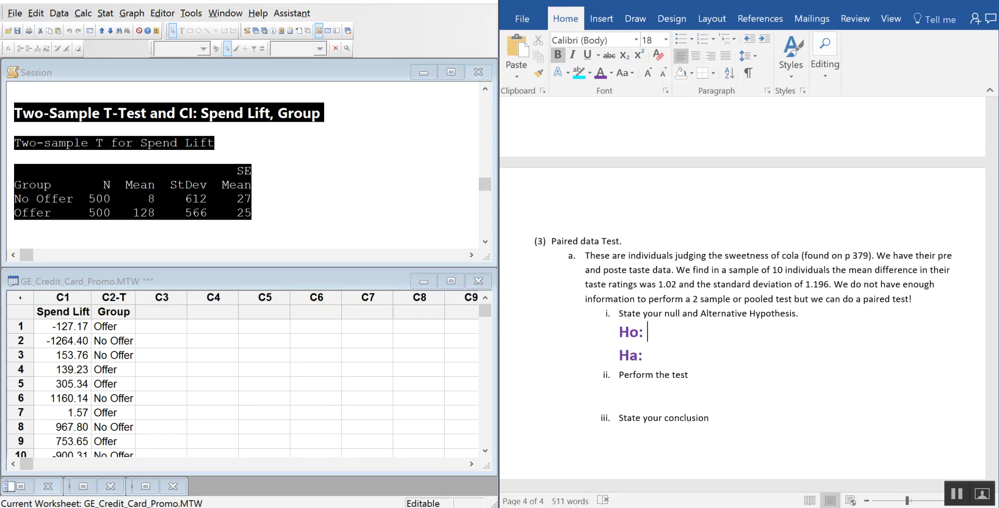
- Fill in the paired test hypotheses as "mean_d=0" for Ho and "mean_d≠0" for Ha
text(mean_d=0)
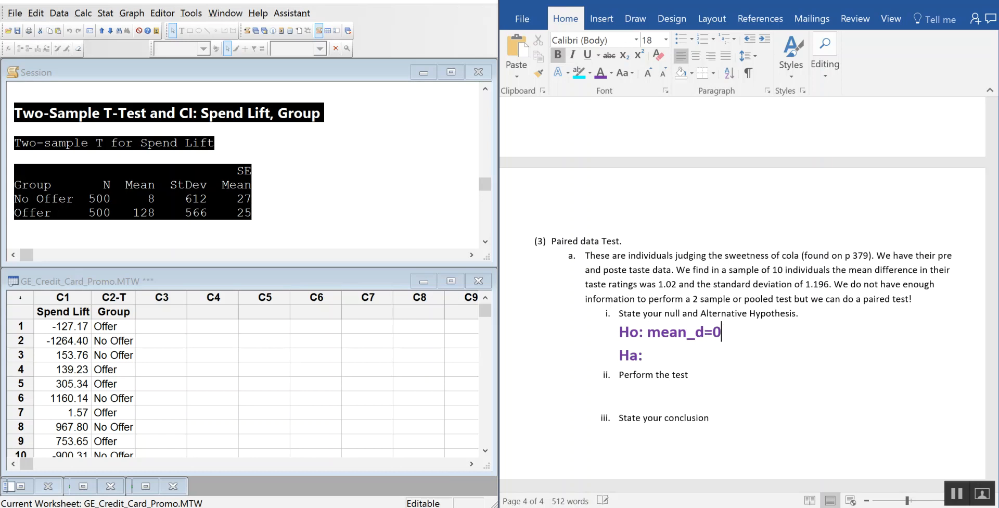
key(Down)
text(mean_)
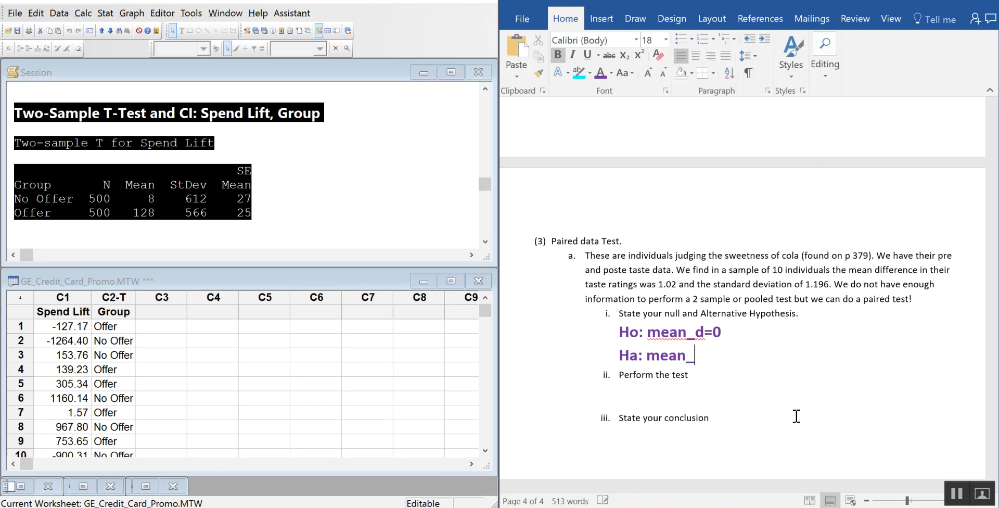
text(d)
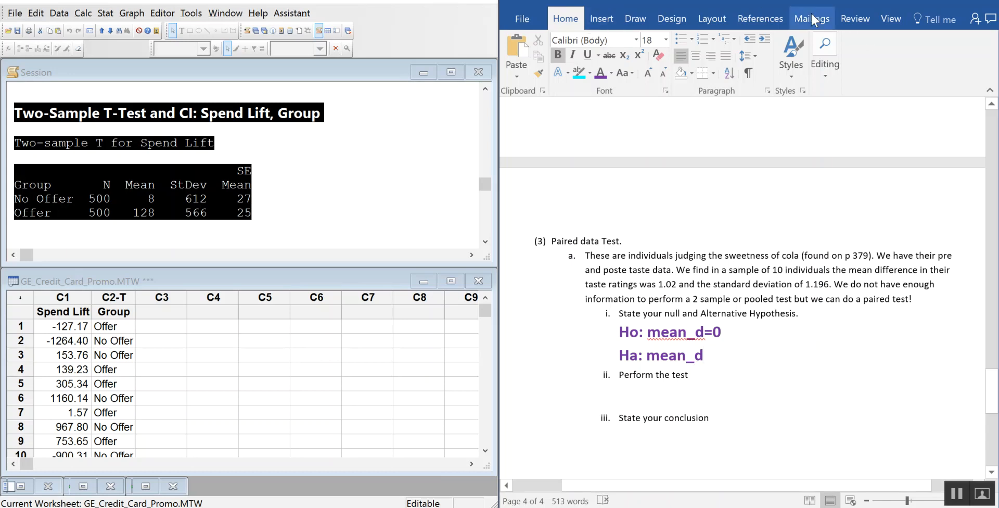
click(606, 14)
click(941, 59)
click(964, 156)
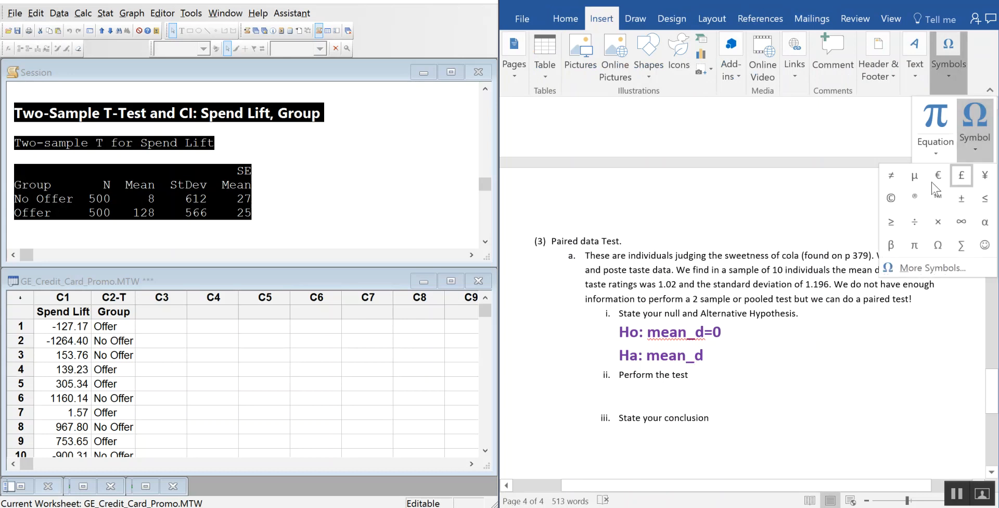
click(891, 174)
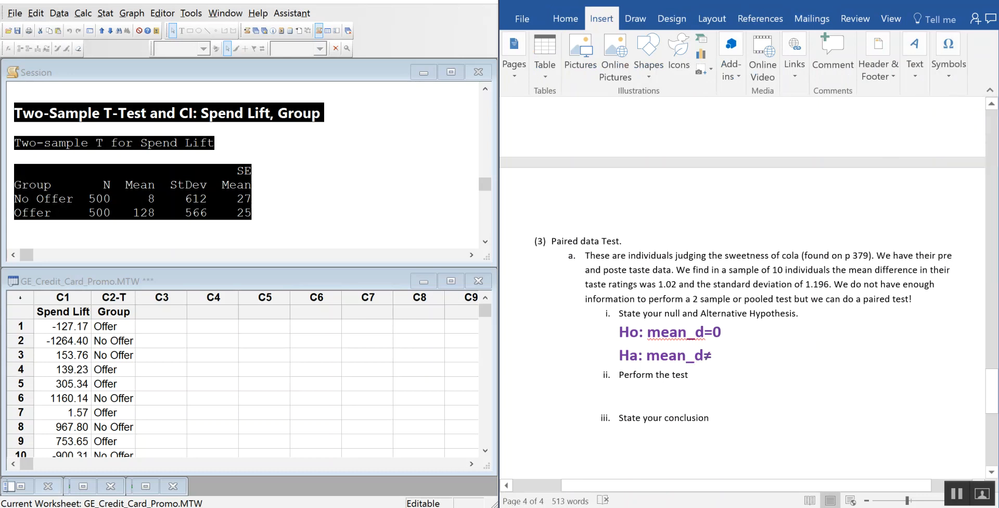
text(0)
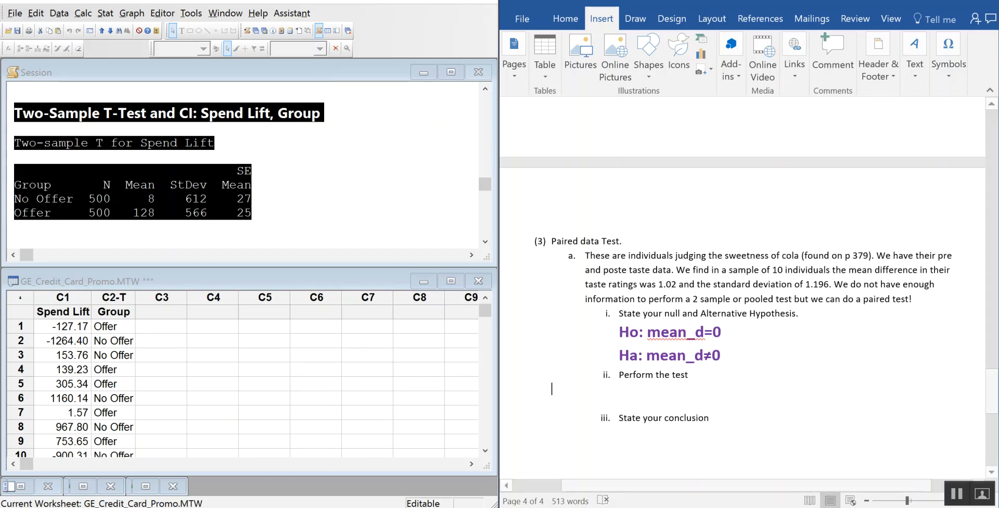
- Set up a Minitab paired t test from summarized differences with sample size 10, sample mean 1.02 and standard deviation 1.196
click(106, 16)
mouse_move(128, 31)
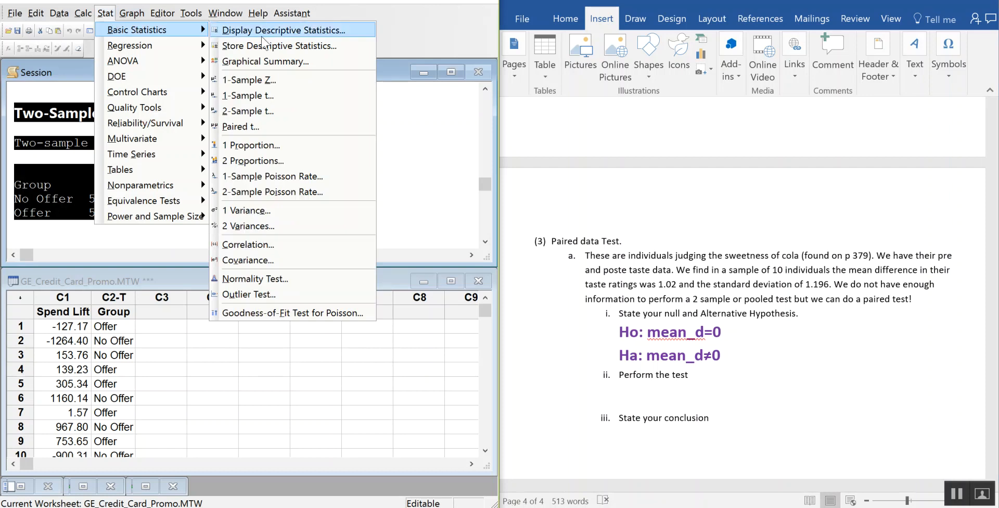
click(282, 130)
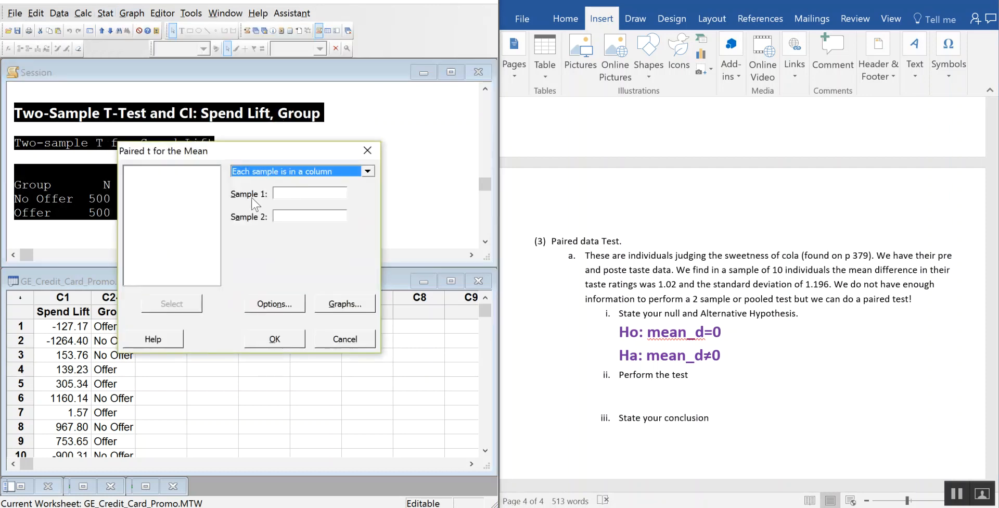
click(327, 170)
click(295, 193)
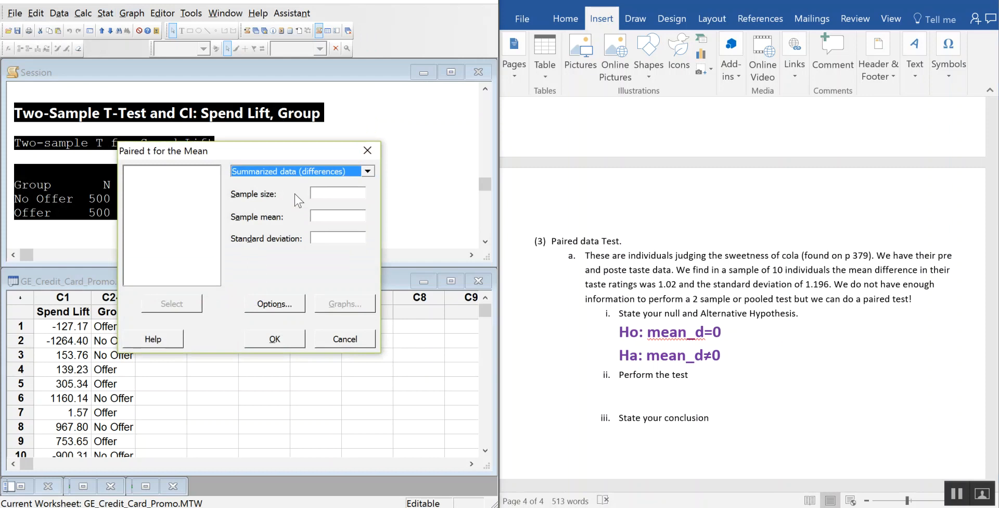
click(324, 189)
text(10)
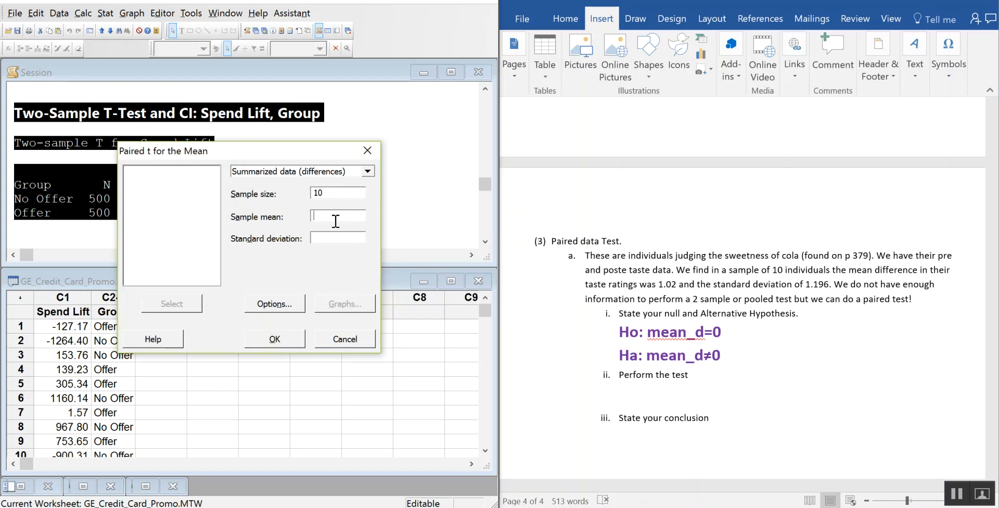
text(1)
click(345, 236)
- Check the paired t options, accept them as they are and run the test
click(281, 304)
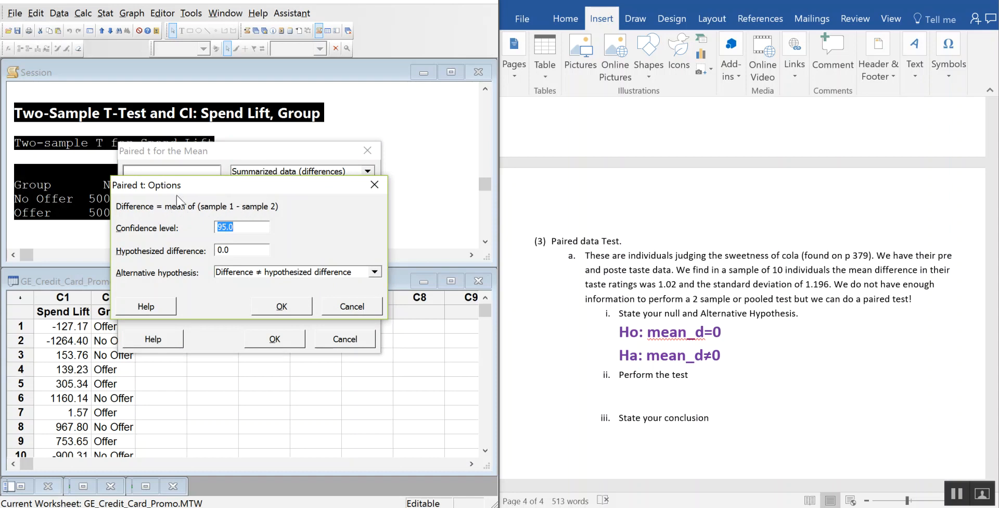
click(292, 308)
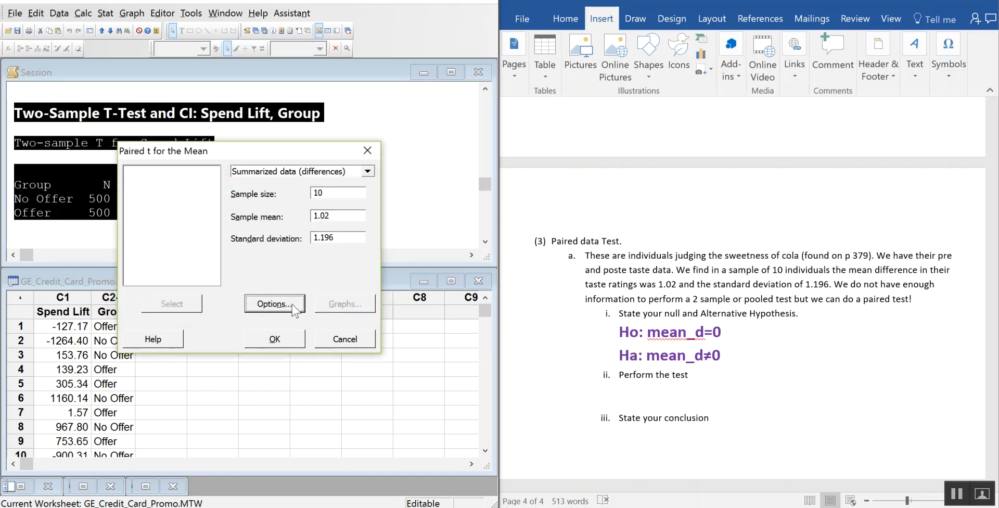
click(276, 339)
- Copy the complete Paired T-Test and CI output from the Minitab session
scroll(312, 210, up, 1)
click(17, 167)
drag(17, 167, 523, 165)
key(ctrl+c)
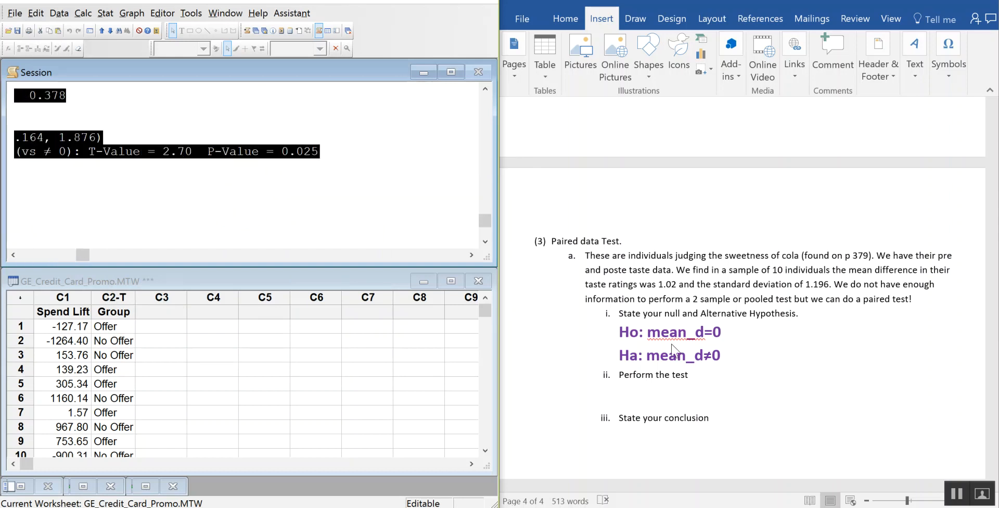
- Switch to the Word worksheet and try to paste the paired test output under "Perform the test" with merged formatting
click(616, 404)
right_click(606, 390)
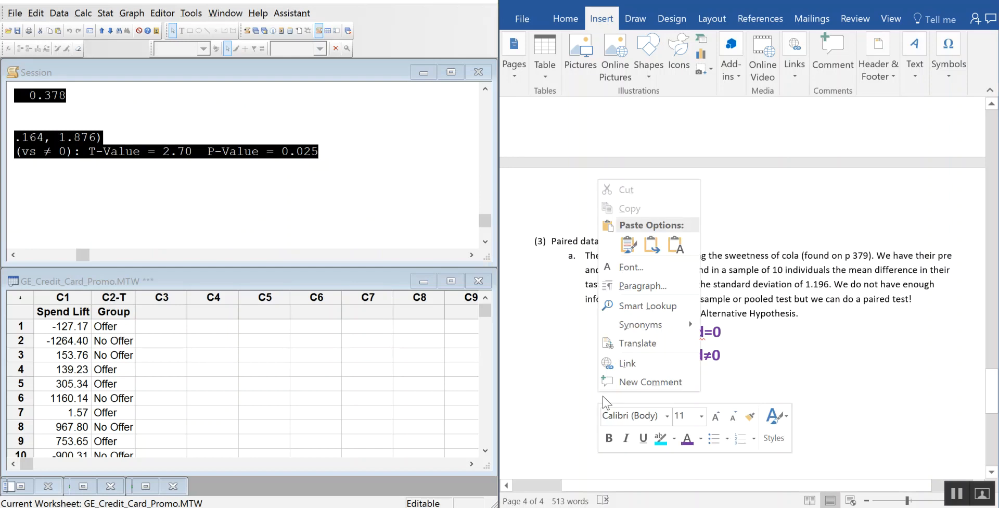
click(653, 246)
scroll(735, 365, down, 2)
scroll(734, 365, down, 1)
key(ctrl+z)
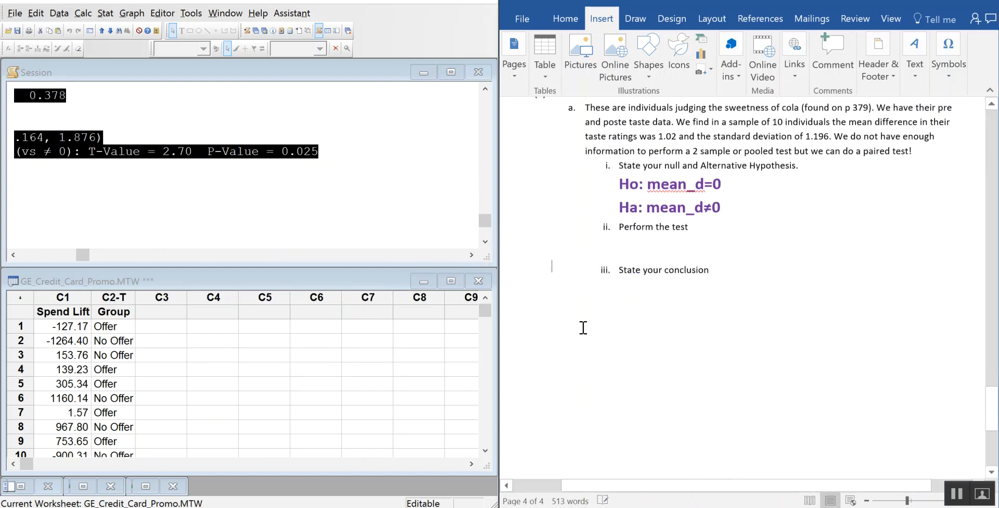
- Try to paste the paired test output under "Perform the test" as text only
right_click(580, 255)
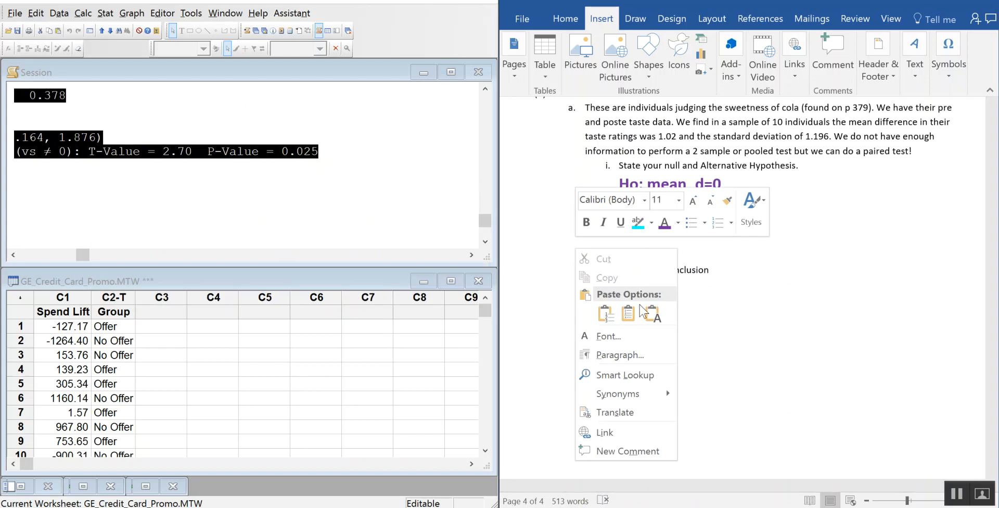
click(651, 315)
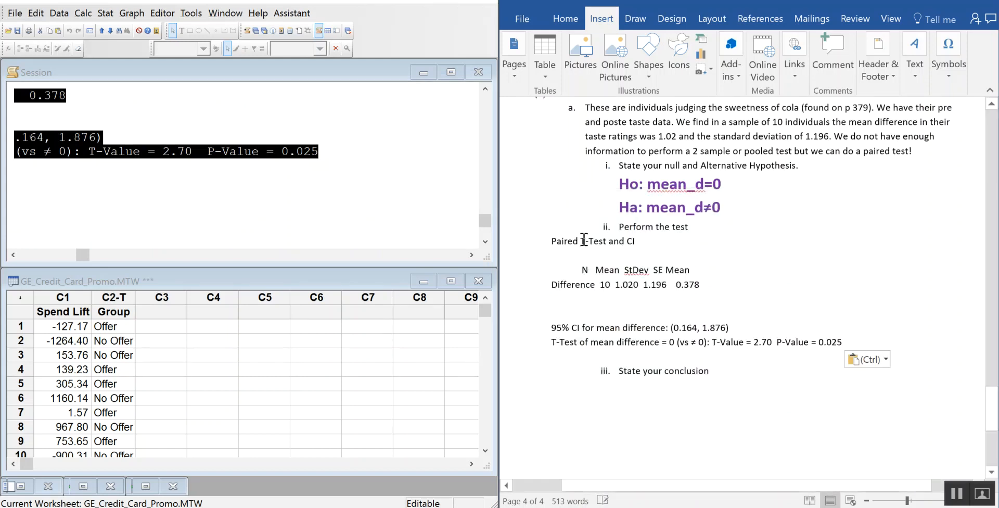
key(ctrl+z)
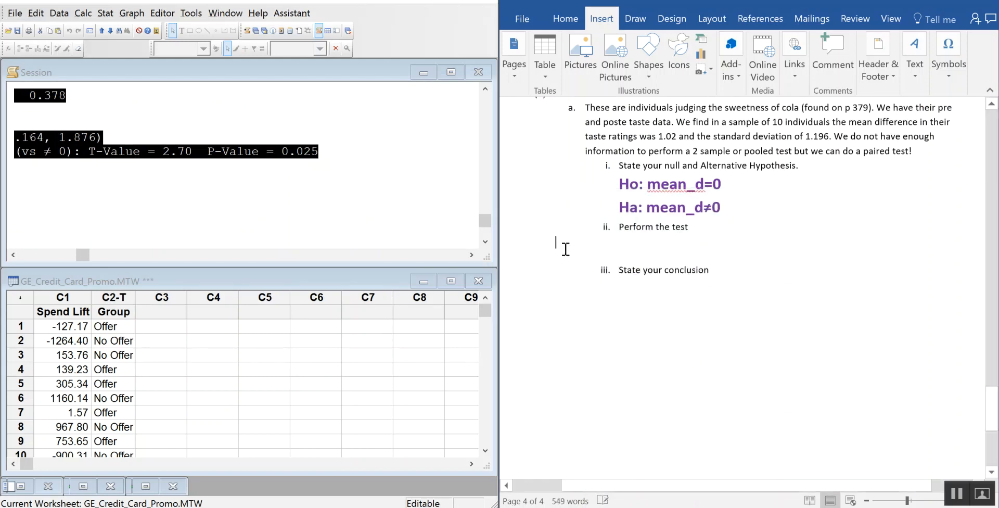
- Paste the paired test output under "Perform the test" with its original fonts kept and remove the list numbering from its lines
right_click(568, 246)
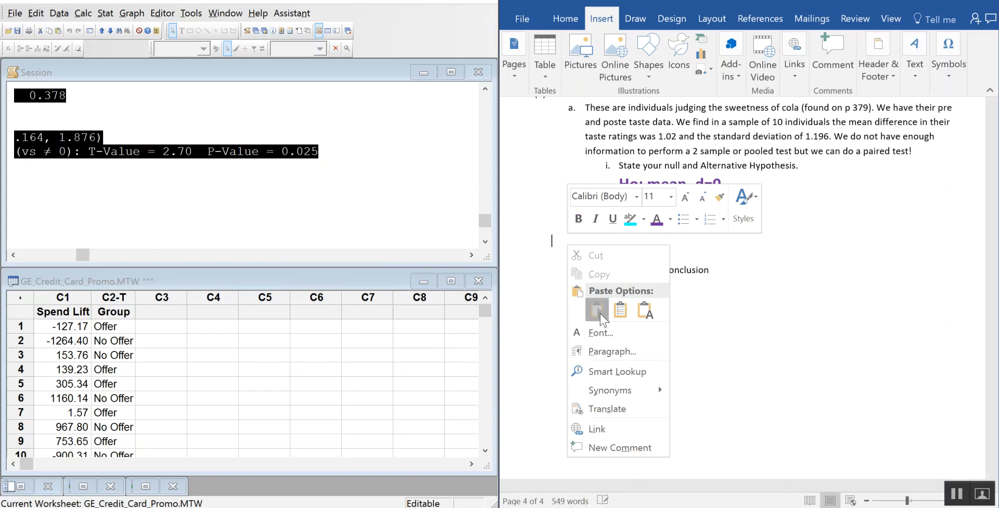
click(608, 315)
drag(653, 352, 528, 237)
click(566, 18)
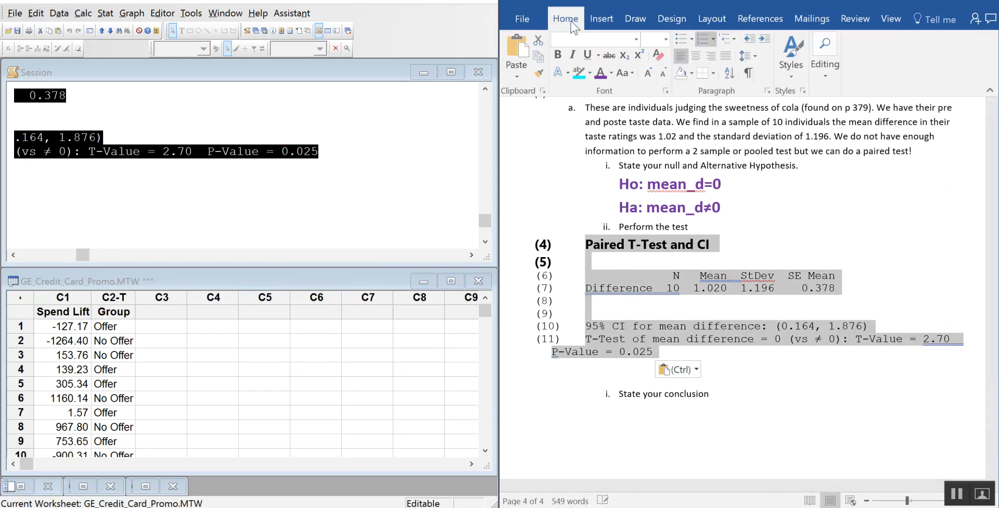
click(703, 39)
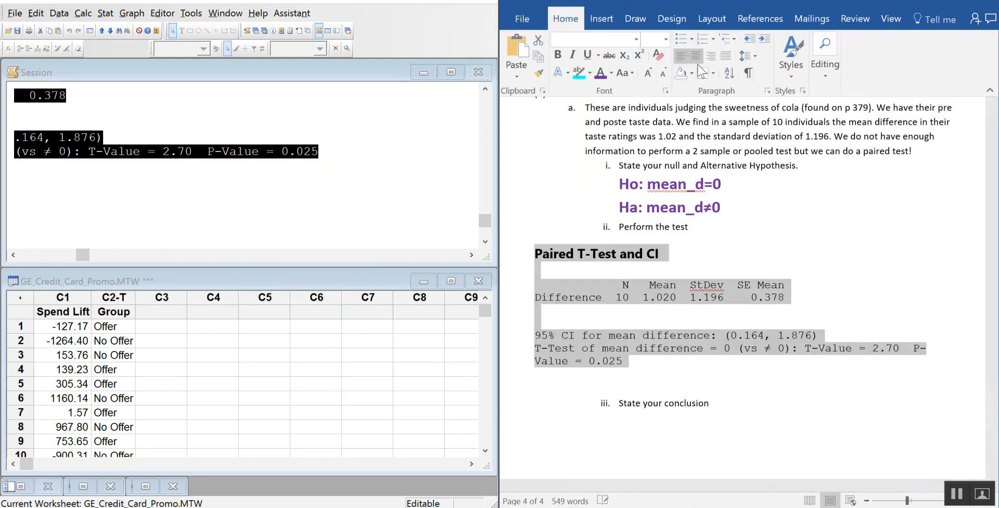
click(696, 368)
scroll(696, 368, down, 2)
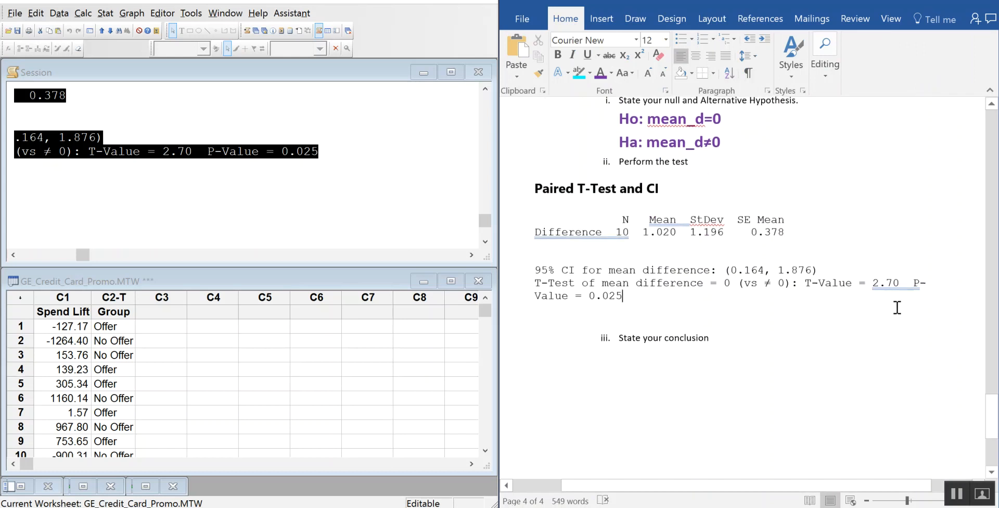
- Break the T-Test result line before "P-Value" so the P-Value starts its own line
click(909, 285)
key(Return)
key(Delete)
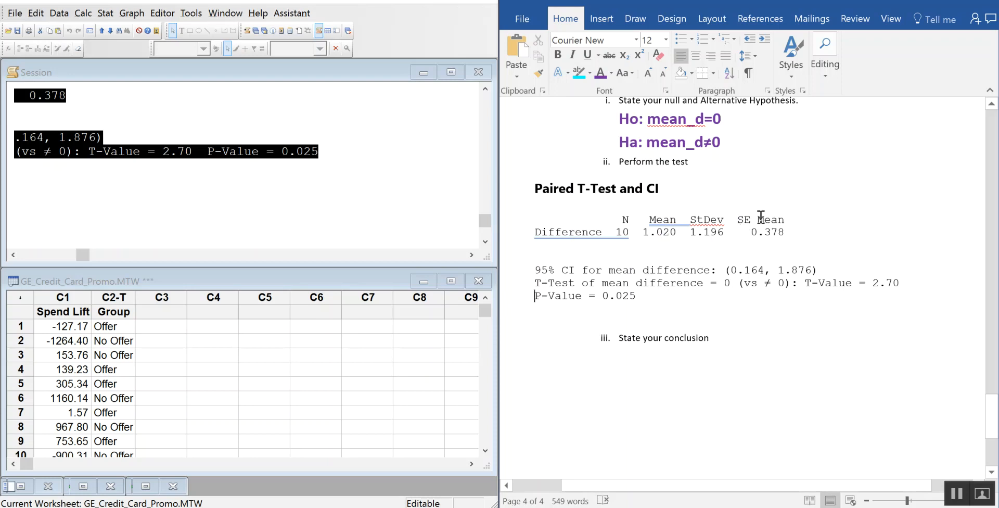
- Under "State your conclusion", write "The evidence suggests that there is a difference in sweetness measured after the tasting, with a P-value of 0.025."
click(658, 359)
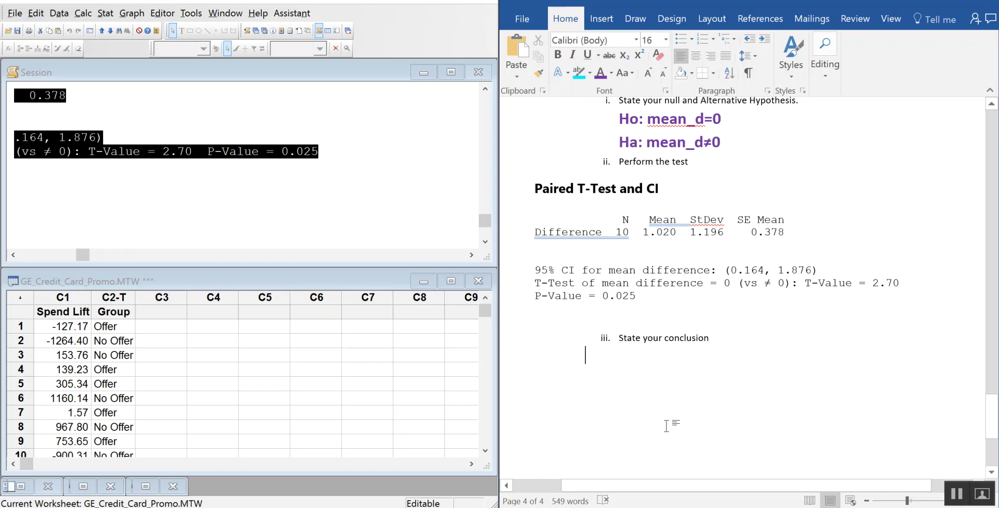
text(Tee e)
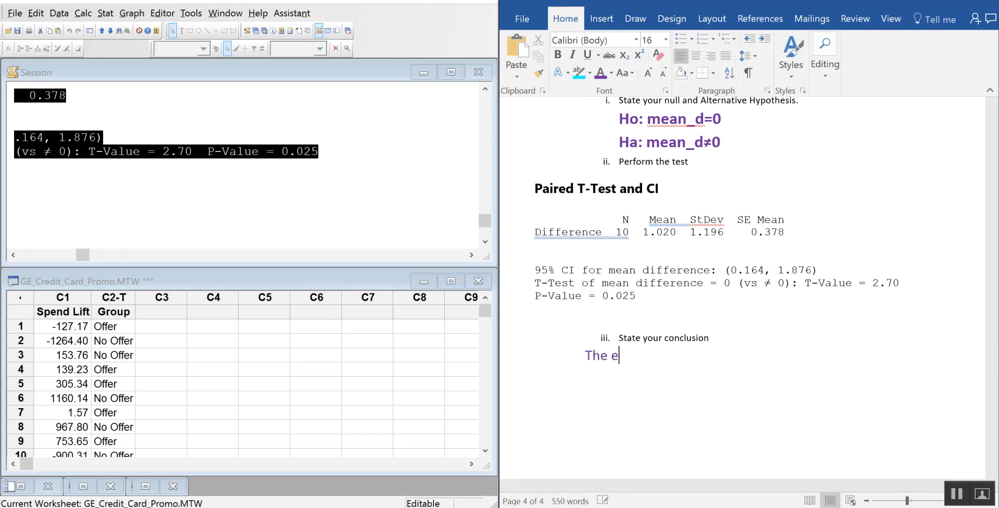
text(vidence su)
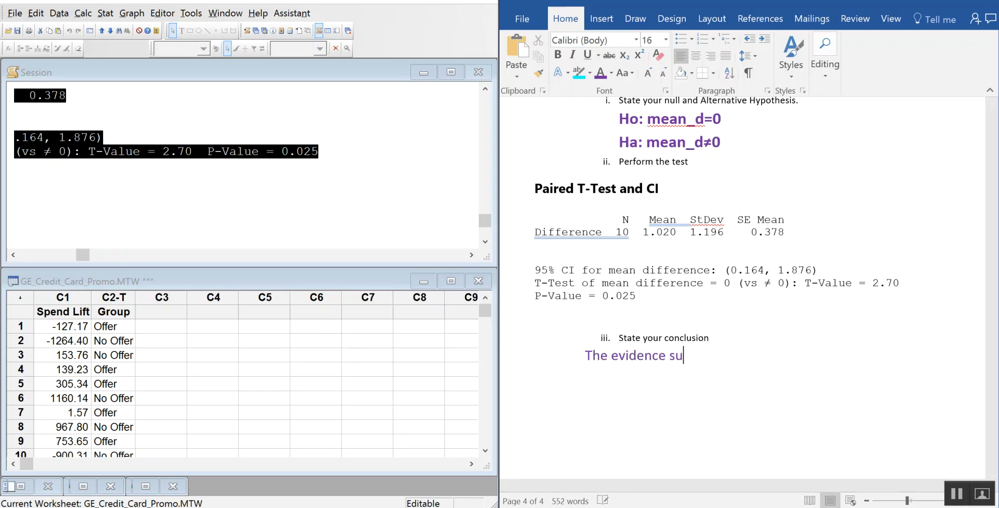
text(ggests that the)
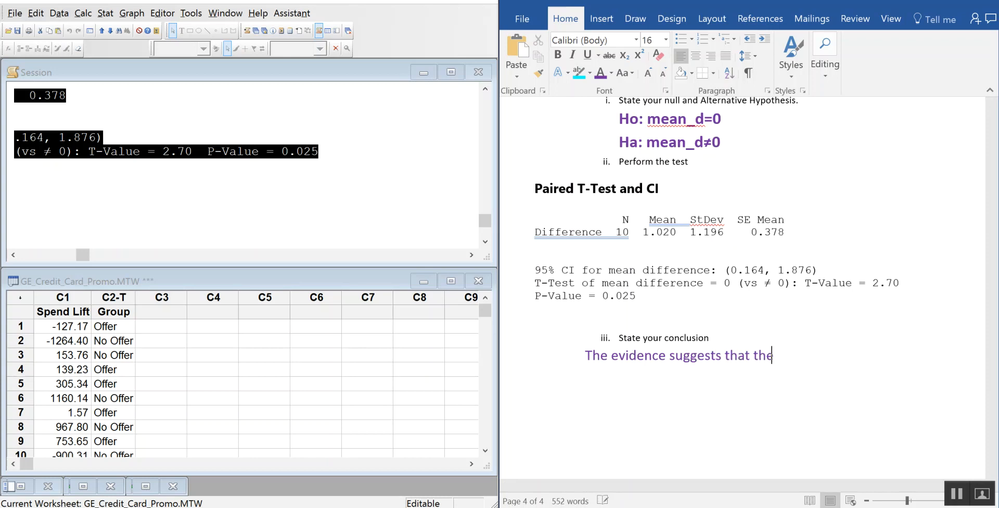
text(re is a difference in sw)
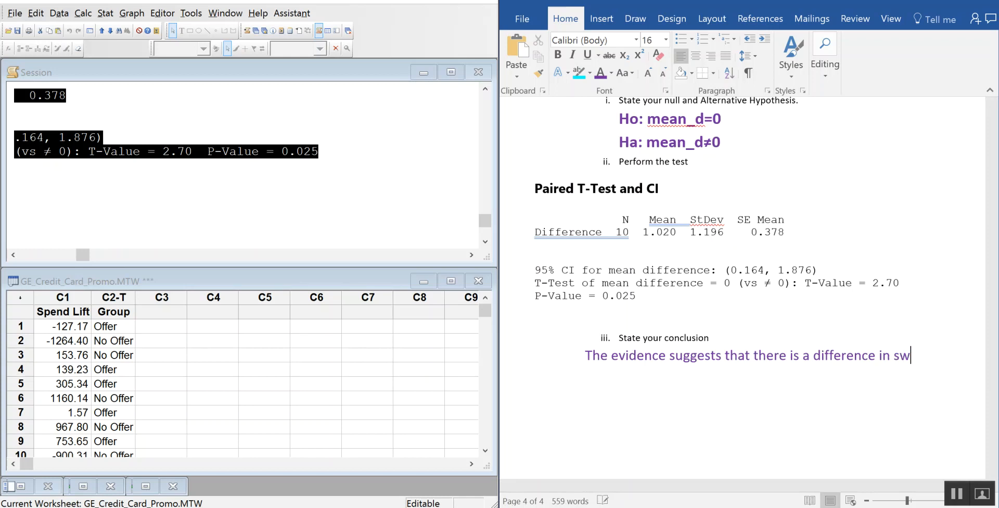
text(eetness means)
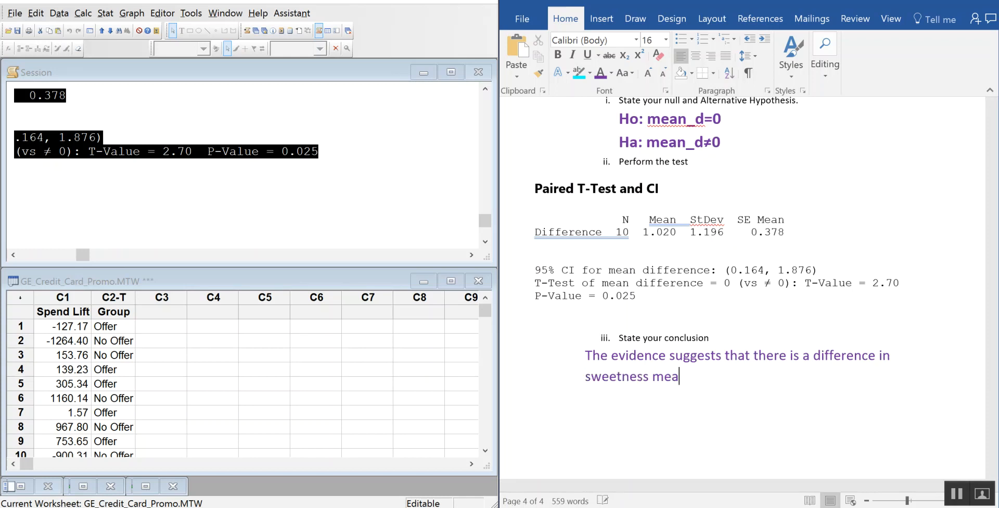
key(BackSpace)
key(BackSpace)
text(sured after the )
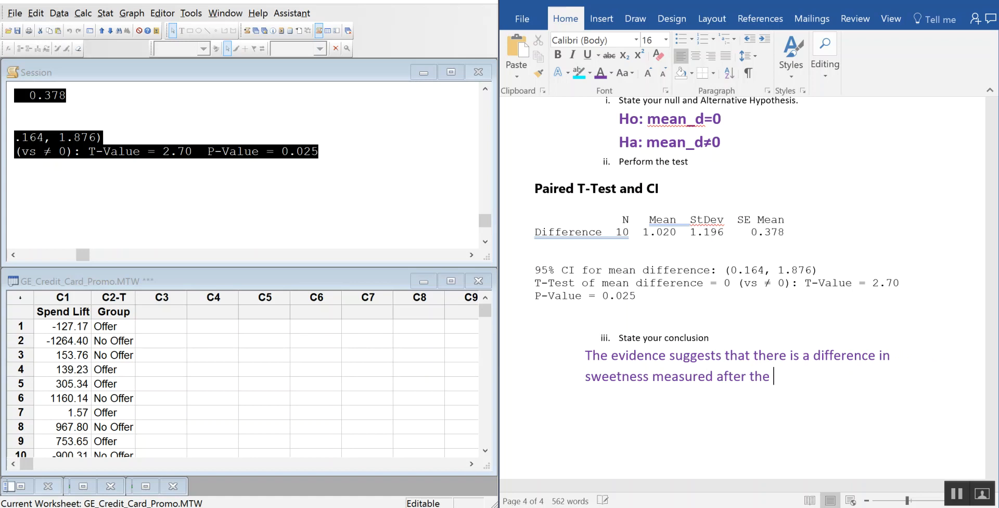
text(tasting, with a)
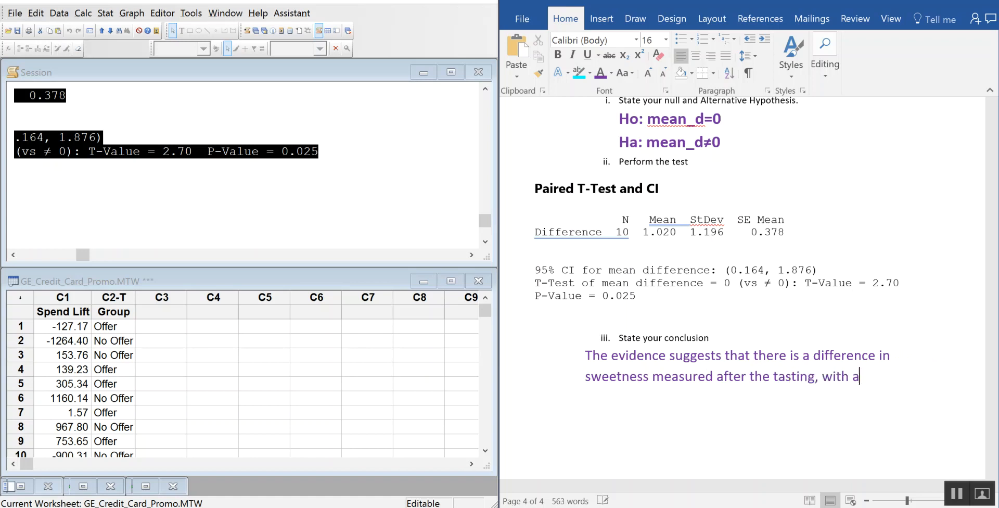
text( P-value of 0.025)
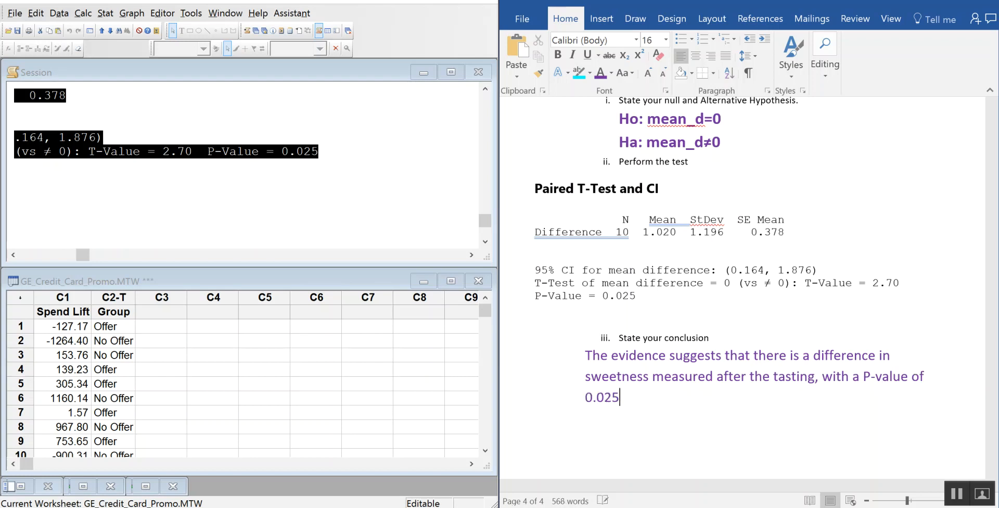
text(.)
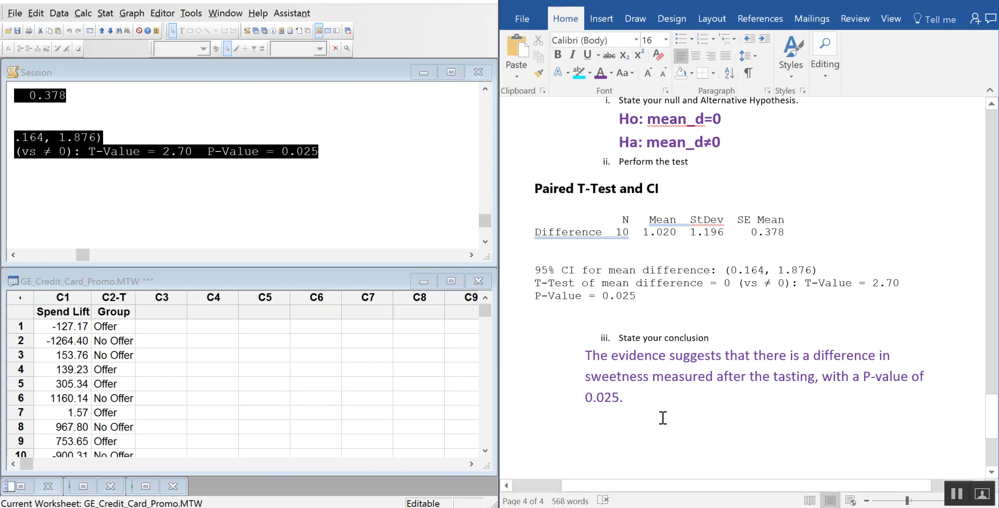